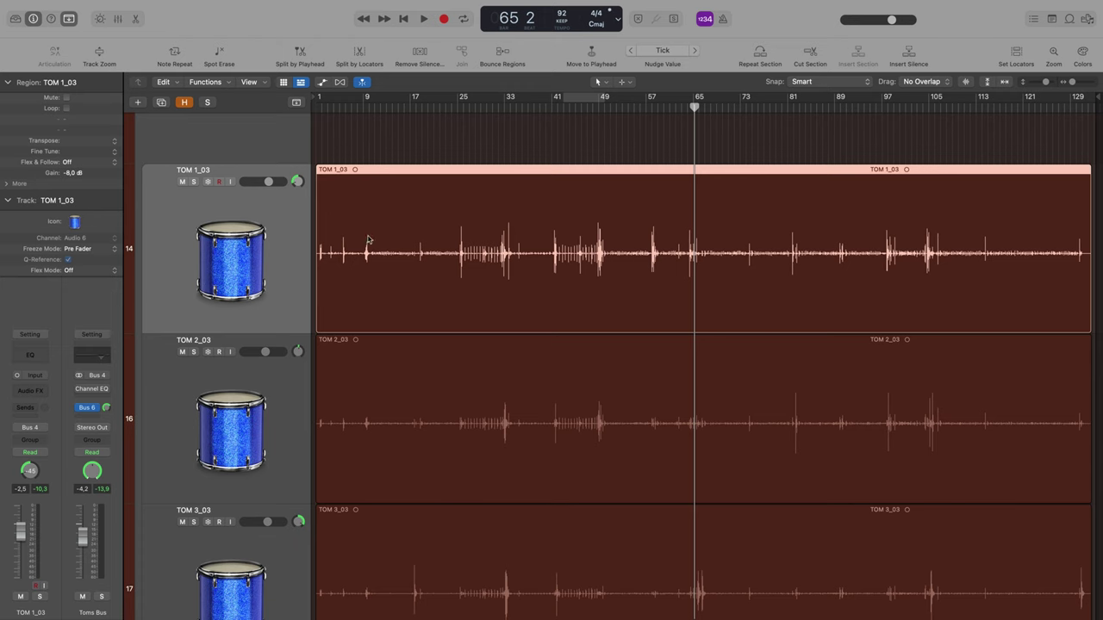
Solo the TOM 1_03 track and listen to it from bar 25.
scroll(392, 228, "up", 2)
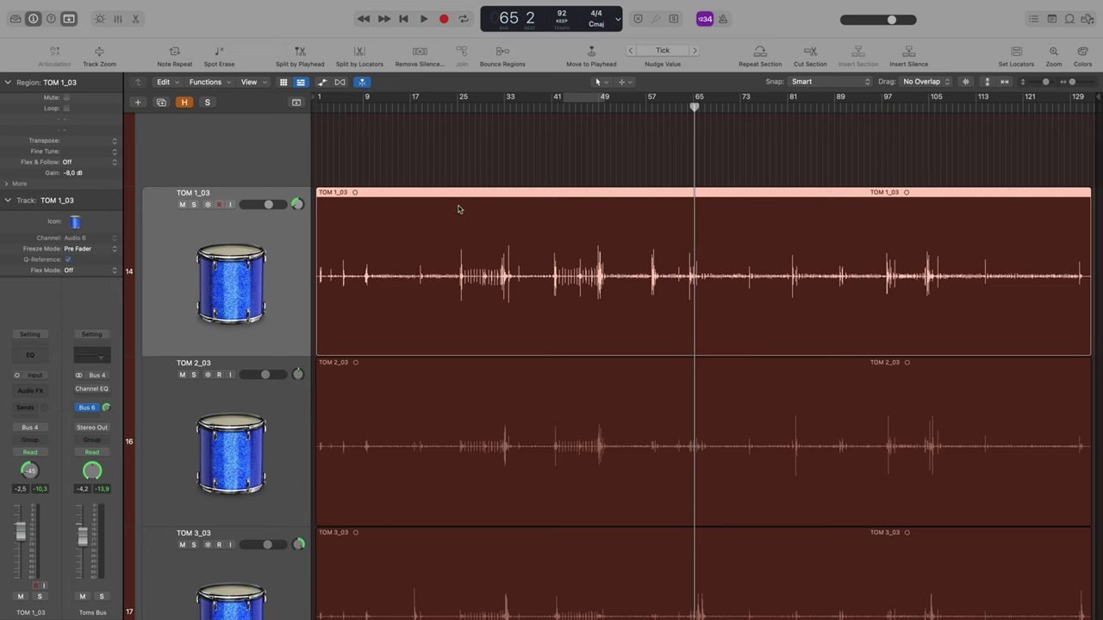
key("Return")
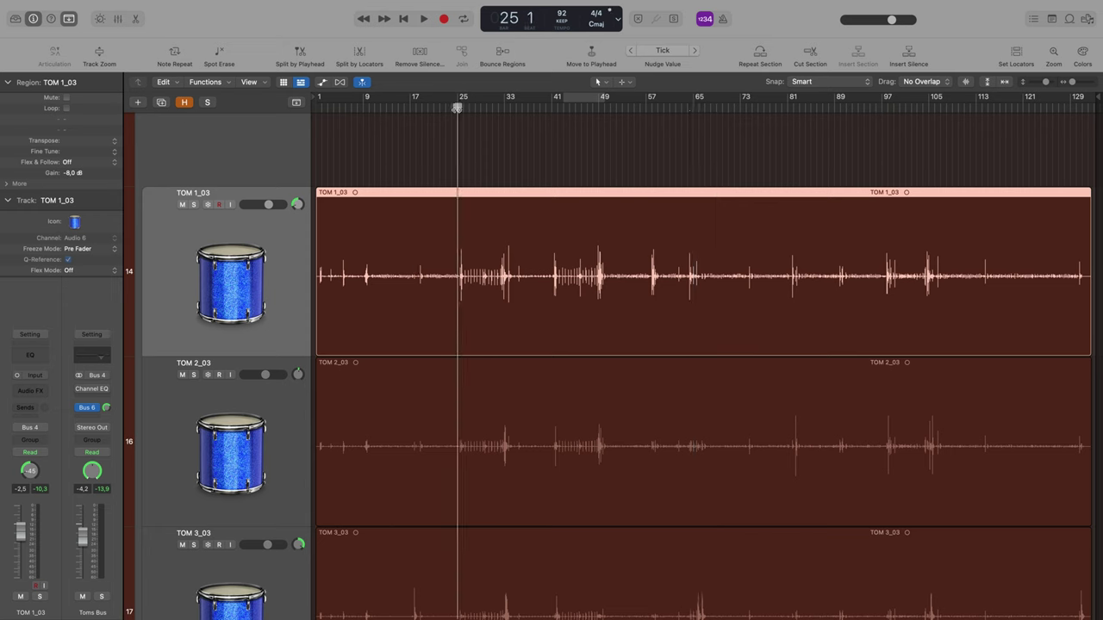
left_click(194, 206)
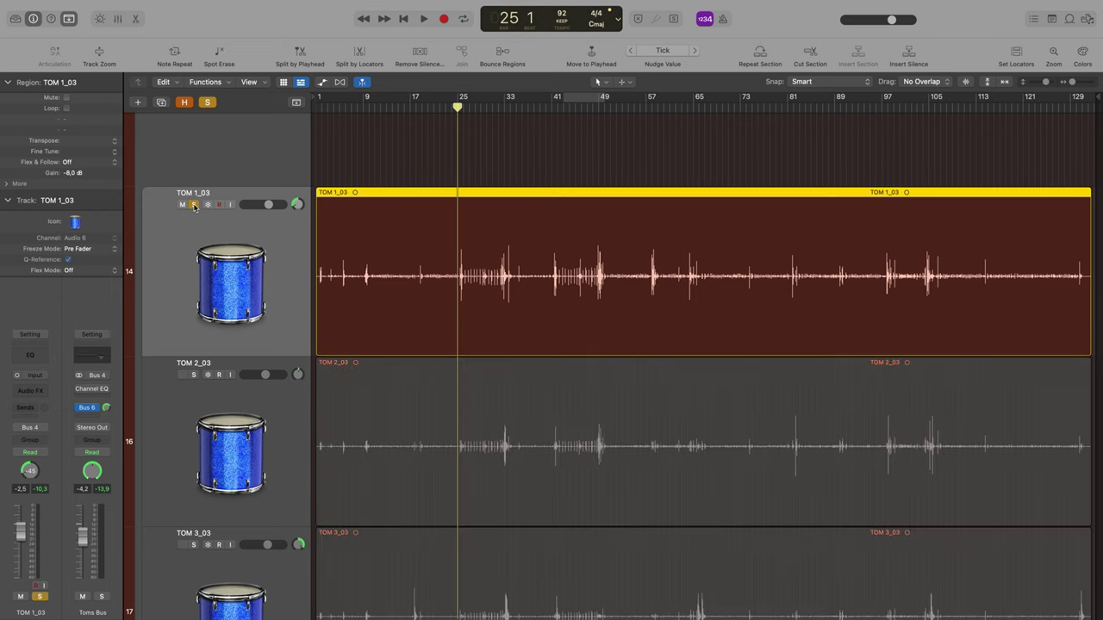
key("space")
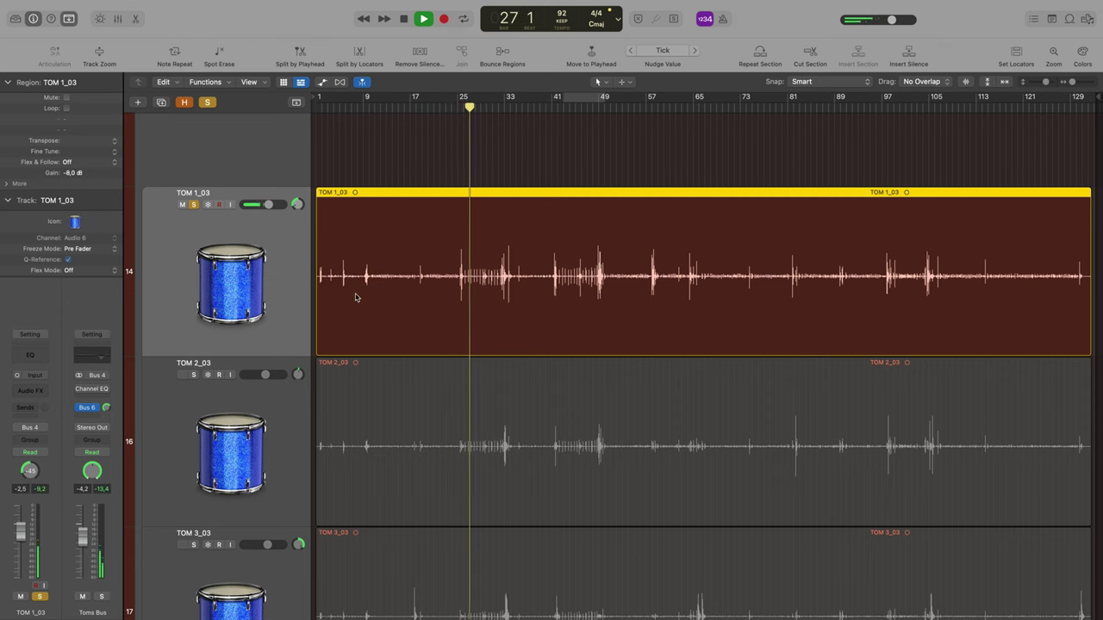
key("space")
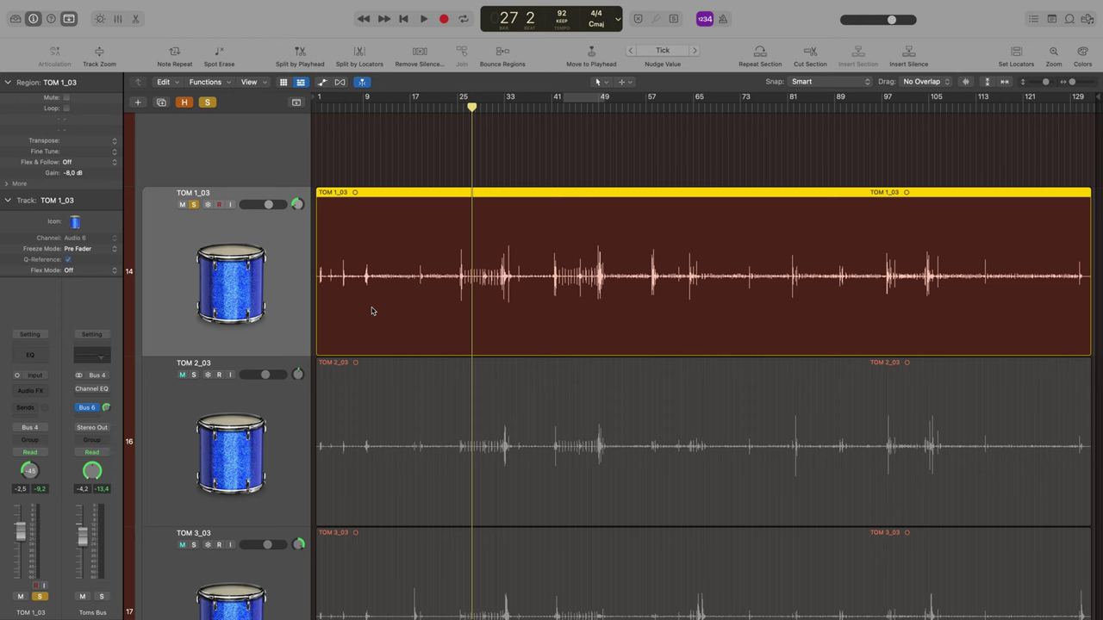
Show the mixer, select the three tom channels together, and reselect only the TOM 1_03 channel.
key("x")
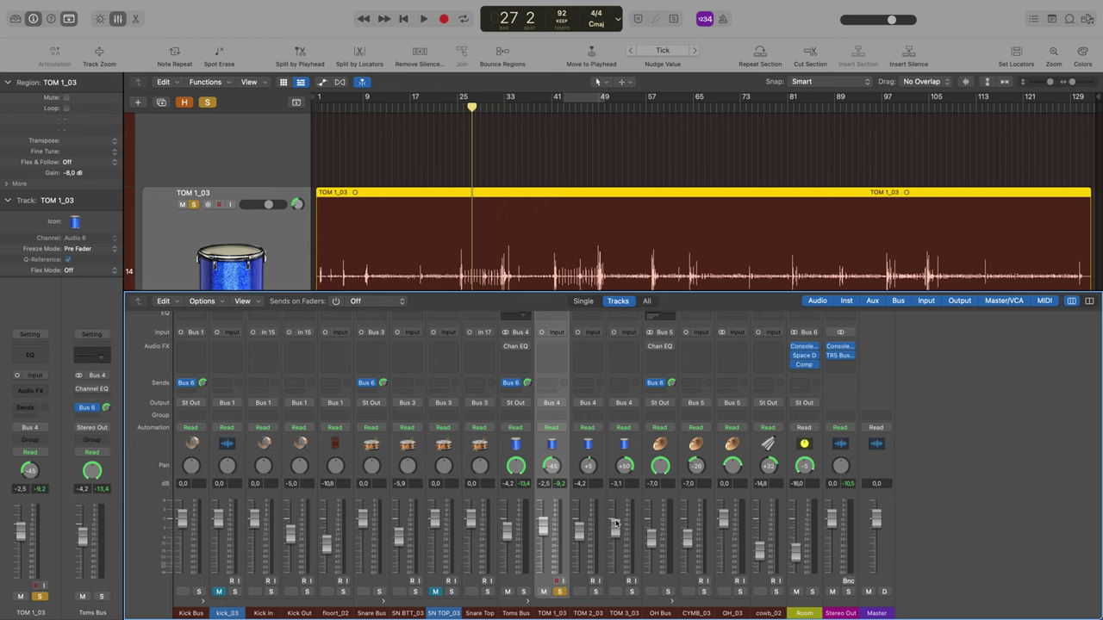
left_click_drag(629, 504, 558, 501)
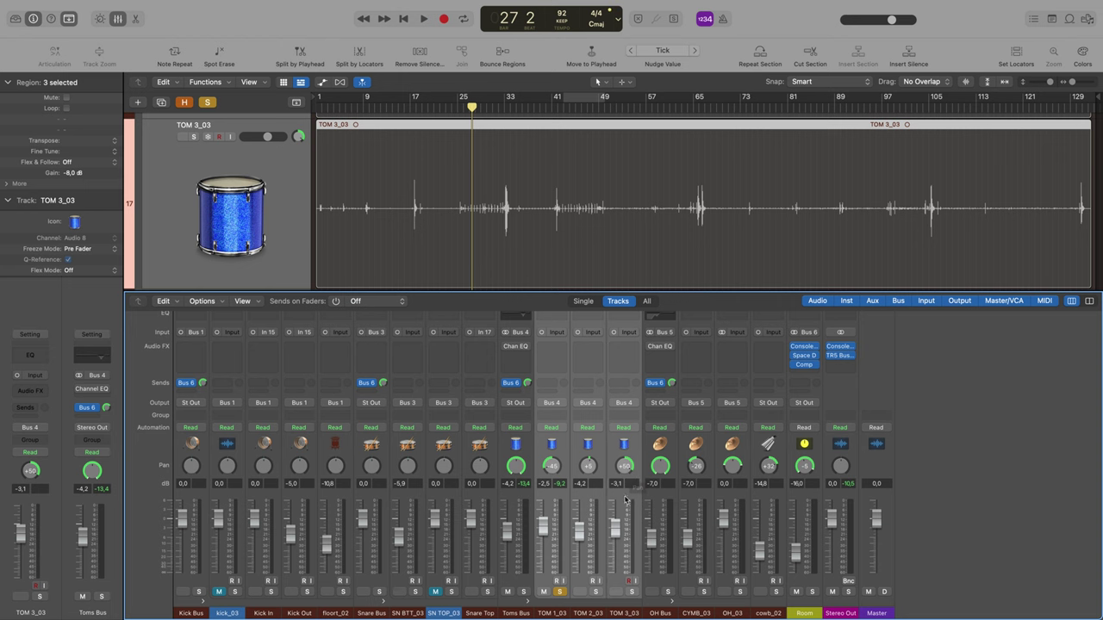
left_click(560, 504)
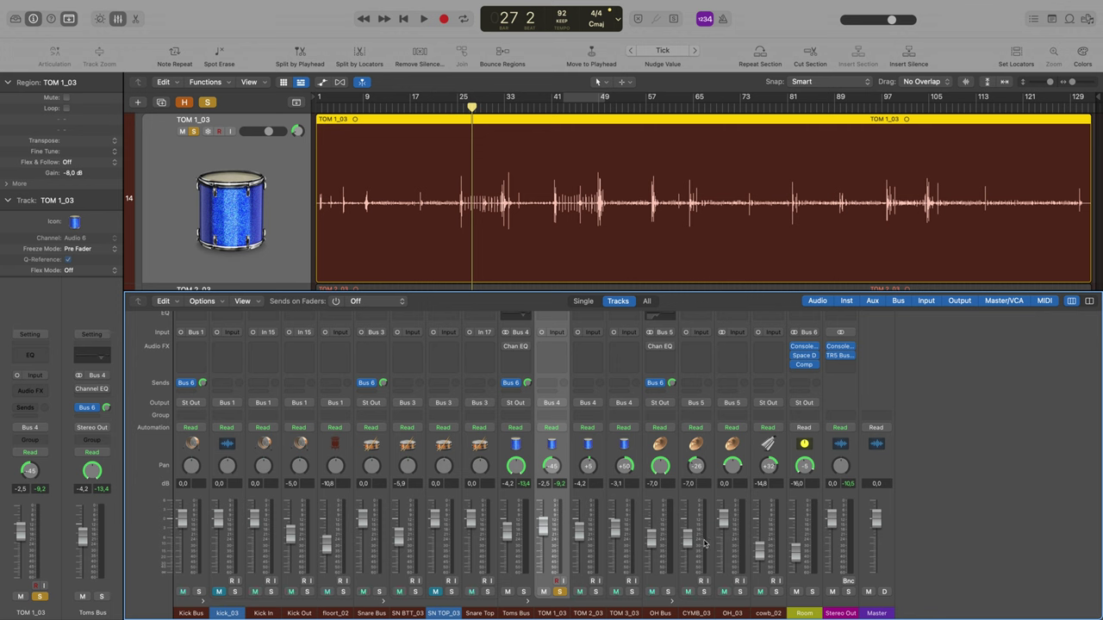
Solo the CYMB_03 channel instead of TOM 1_03 and listen to it from bar 54.
left_click(704, 593)
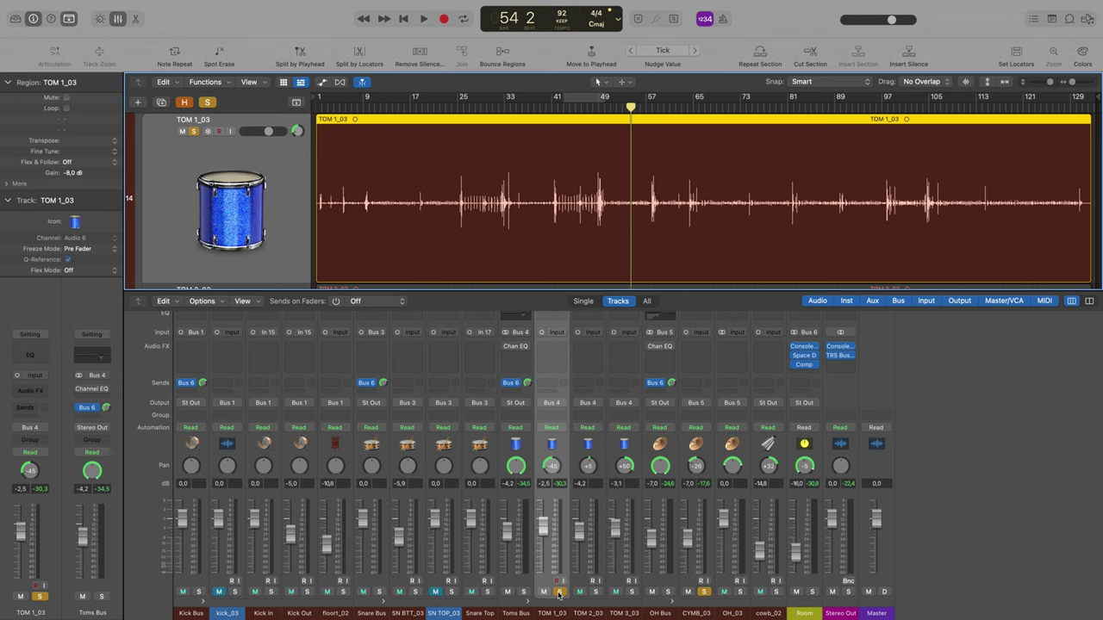
left_click(558, 593)
key("space")
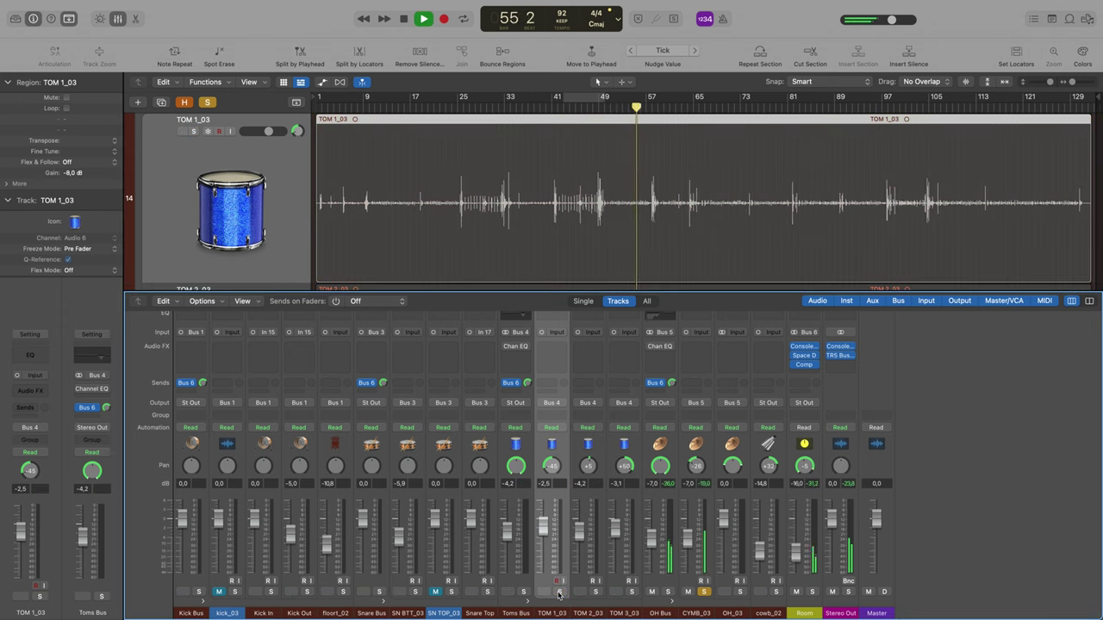
key("space")
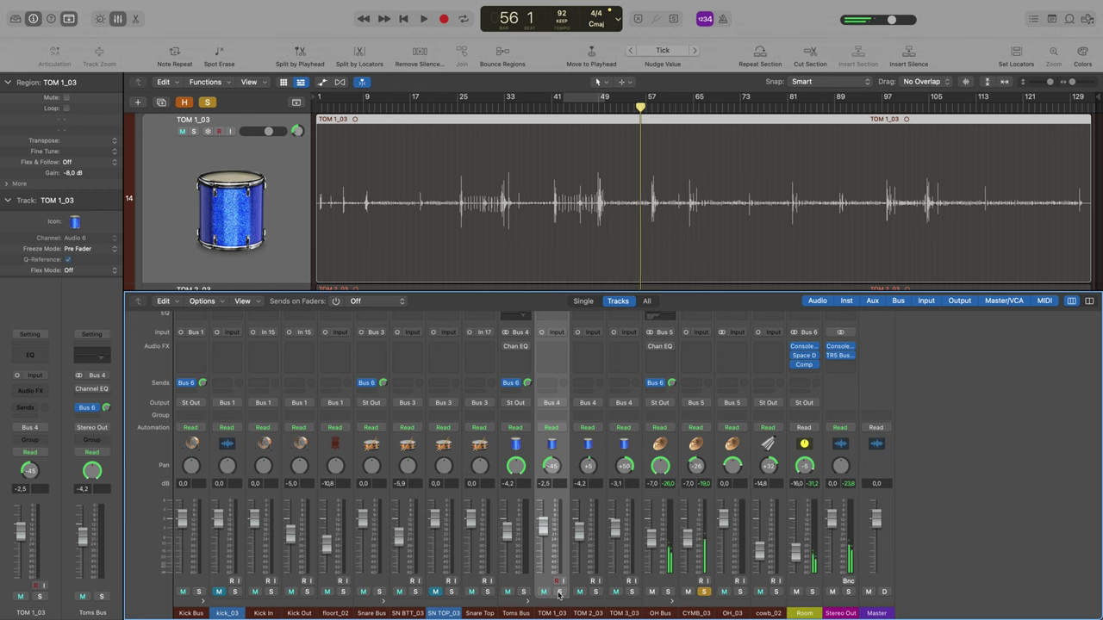
Solo TOM 1_03 again, take CYMB_03 out of solo, and listen to the tom's cymbal bleed just before bar 54.
left_click(558, 592)
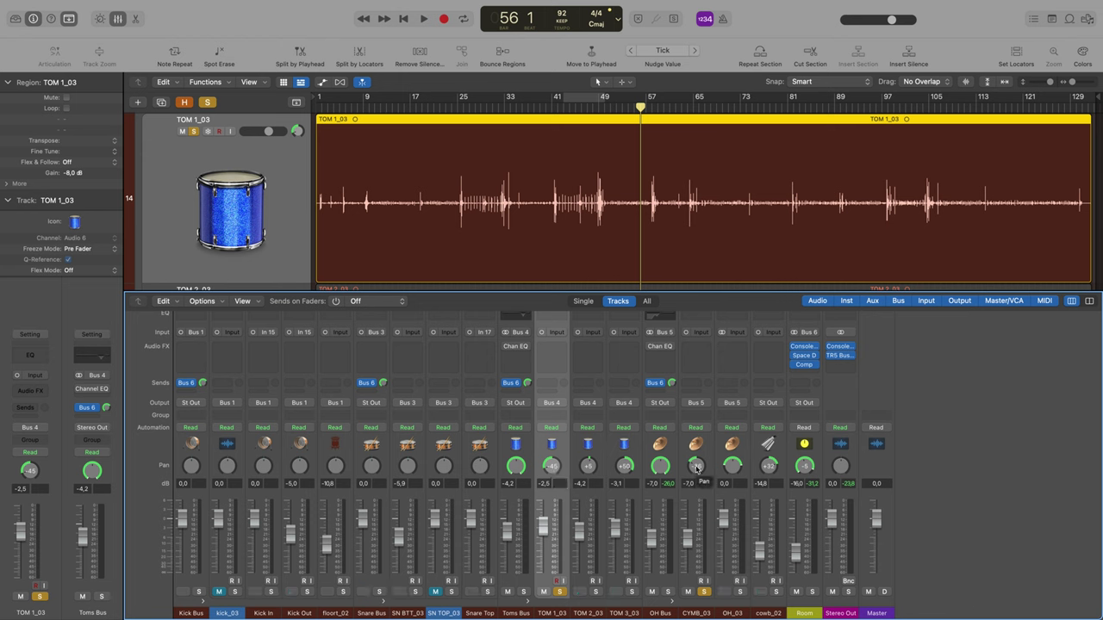
left_click(703, 592)
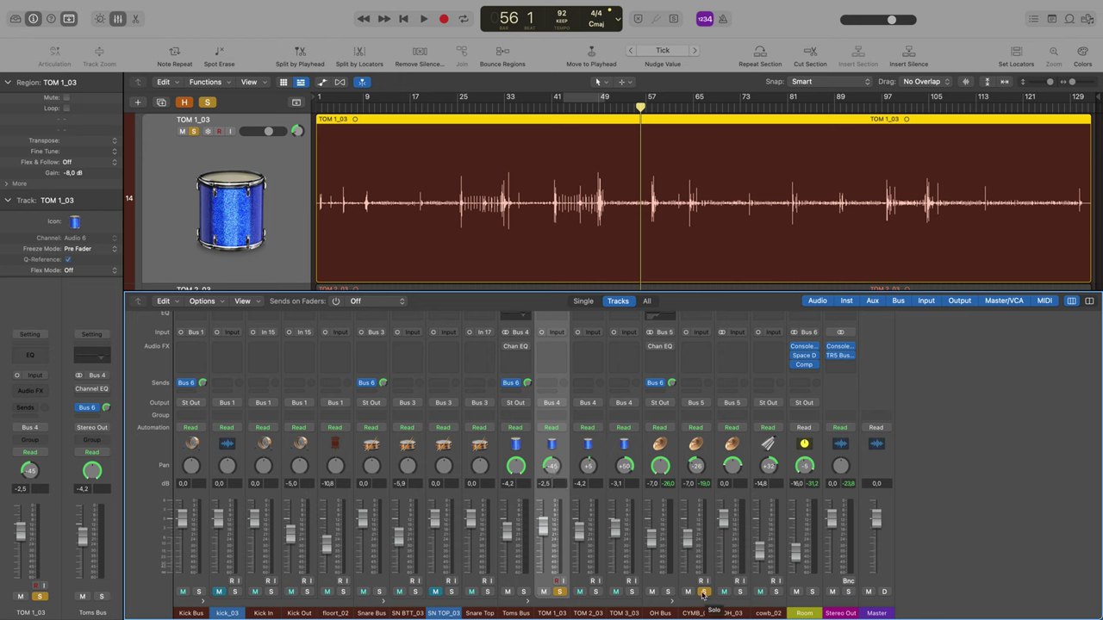
left_click(703, 592)
left_click(619, 107)
key("space")
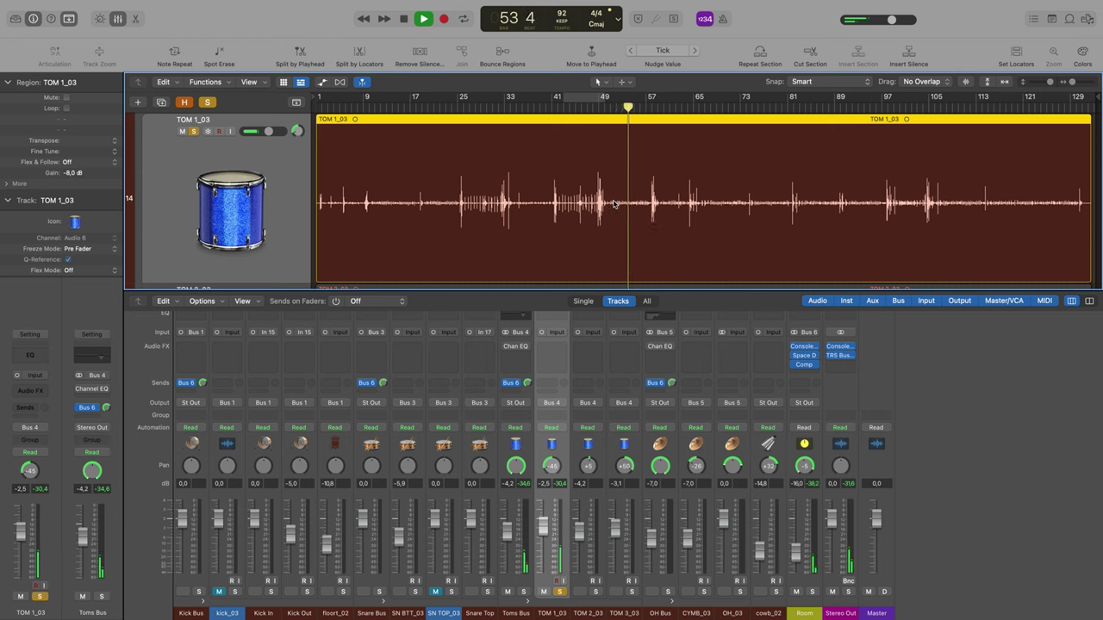
key("space")
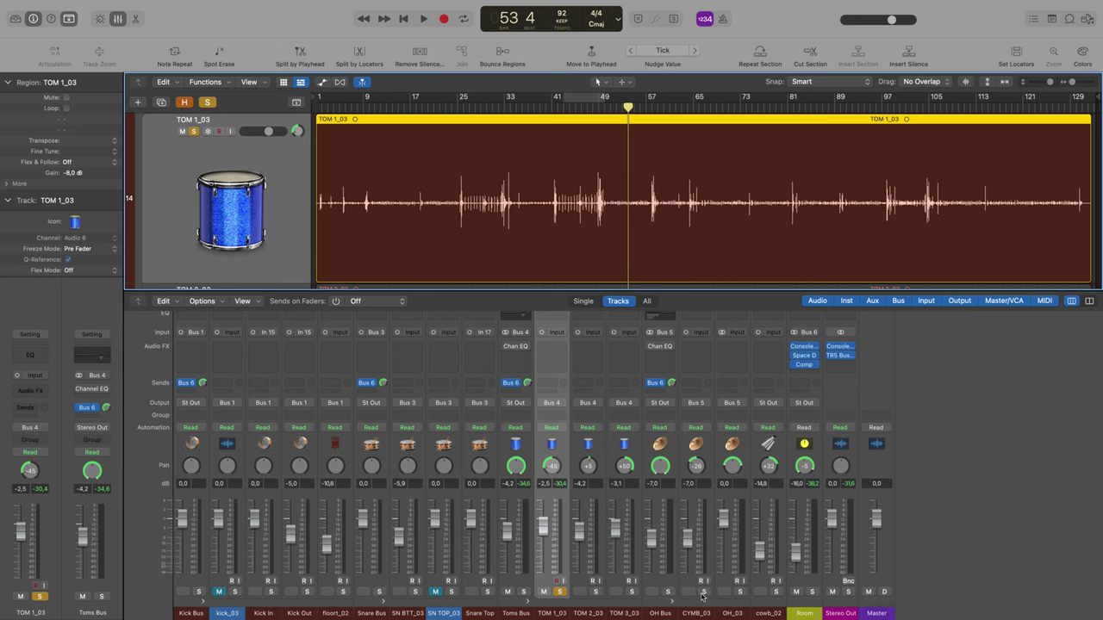
Solo TOM 3_03 instead of TOM 1_03 and listen to it from bar 53 for cymbal bleed.
left_click(699, 497)
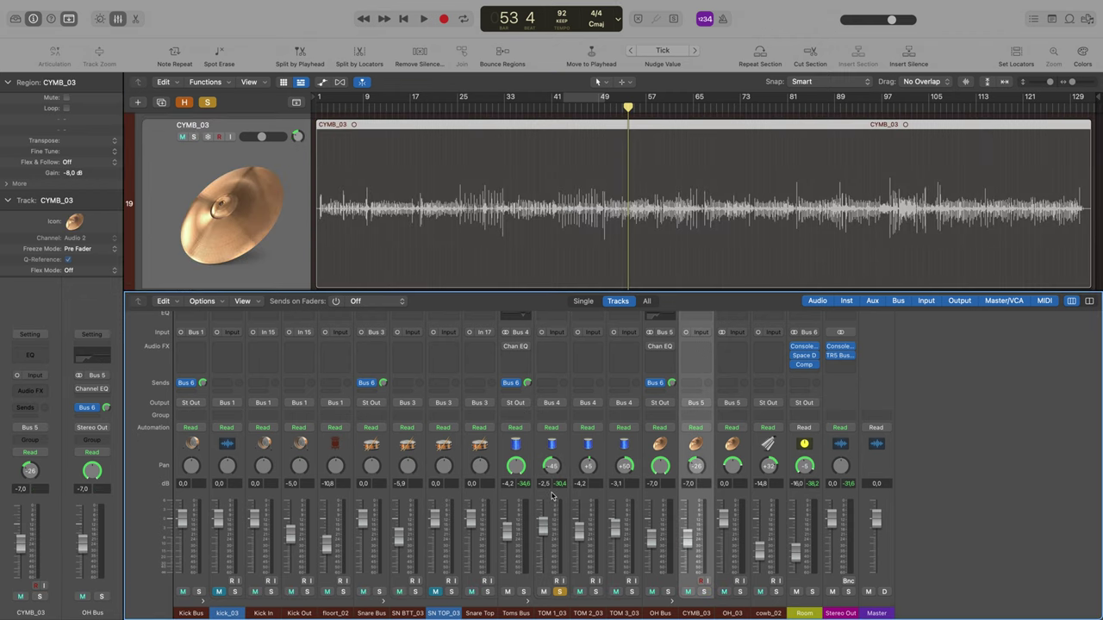
left_click(552, 495)
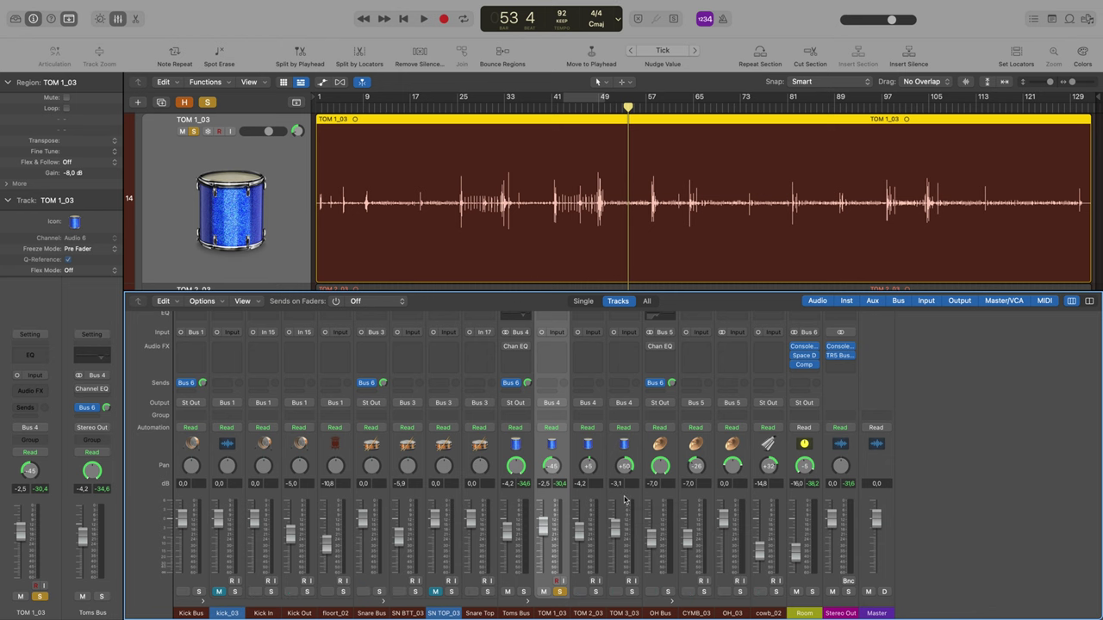
left_click(624, 509)
left_click(560, 592)
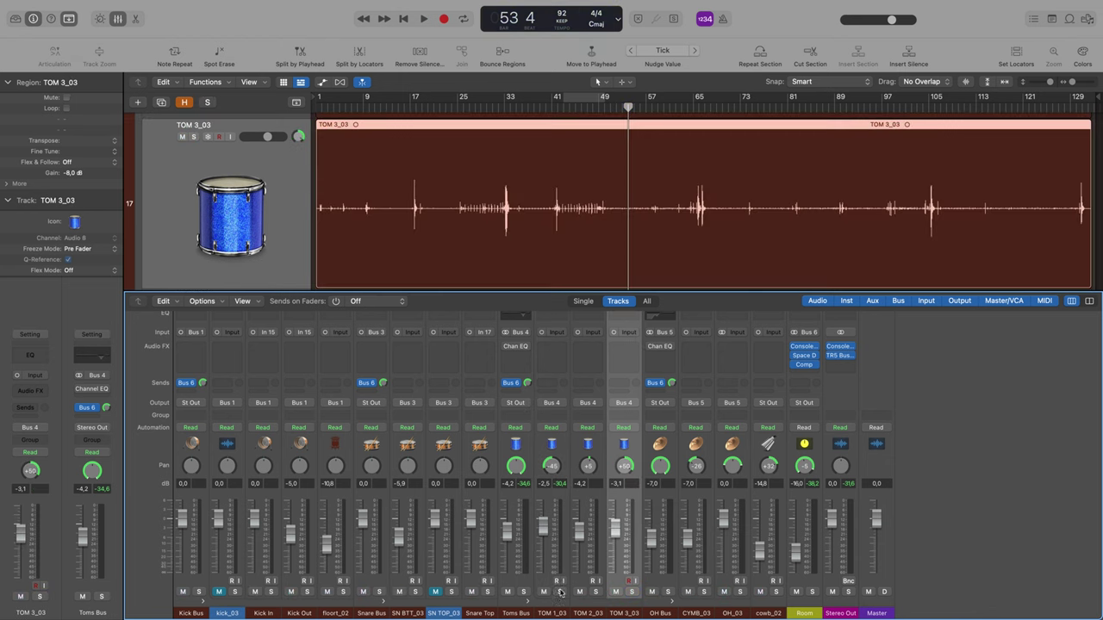
left_click(630, 592)
key("space")
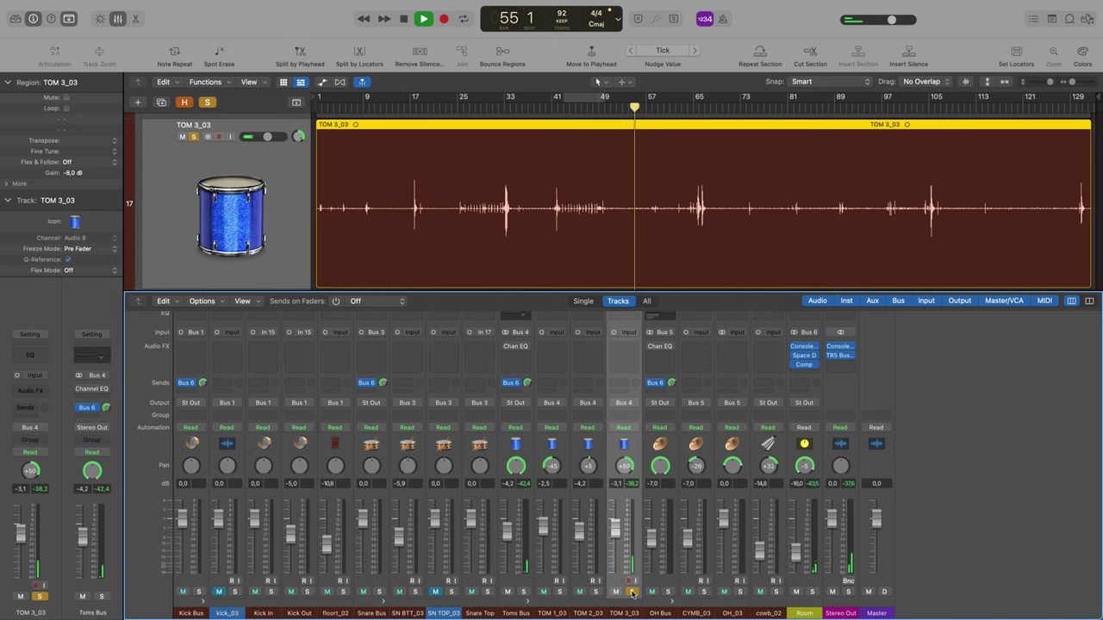
key("space")
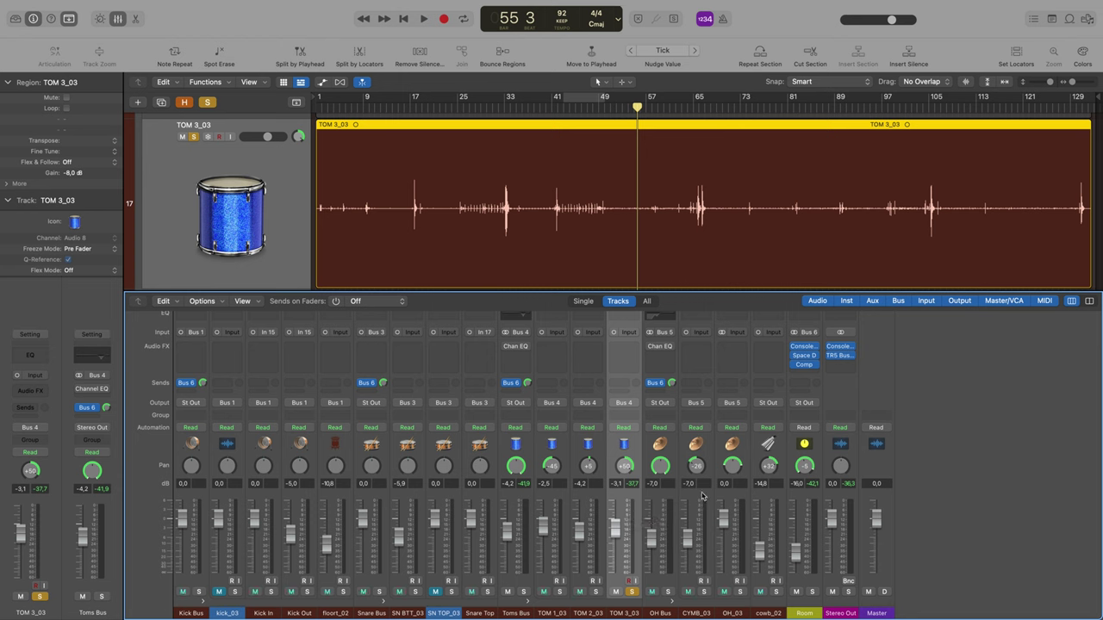
Solo only the TOM 1_03 track in place of TOM 3_03 and hide the mixer.
left_click(701, 497)
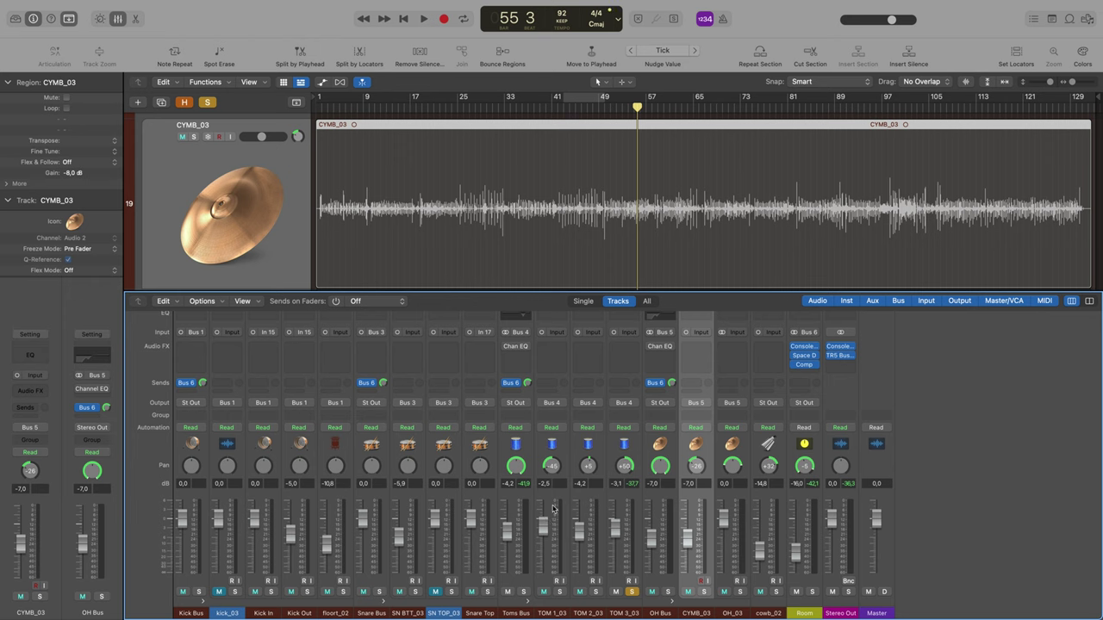
left_click(556, 510)
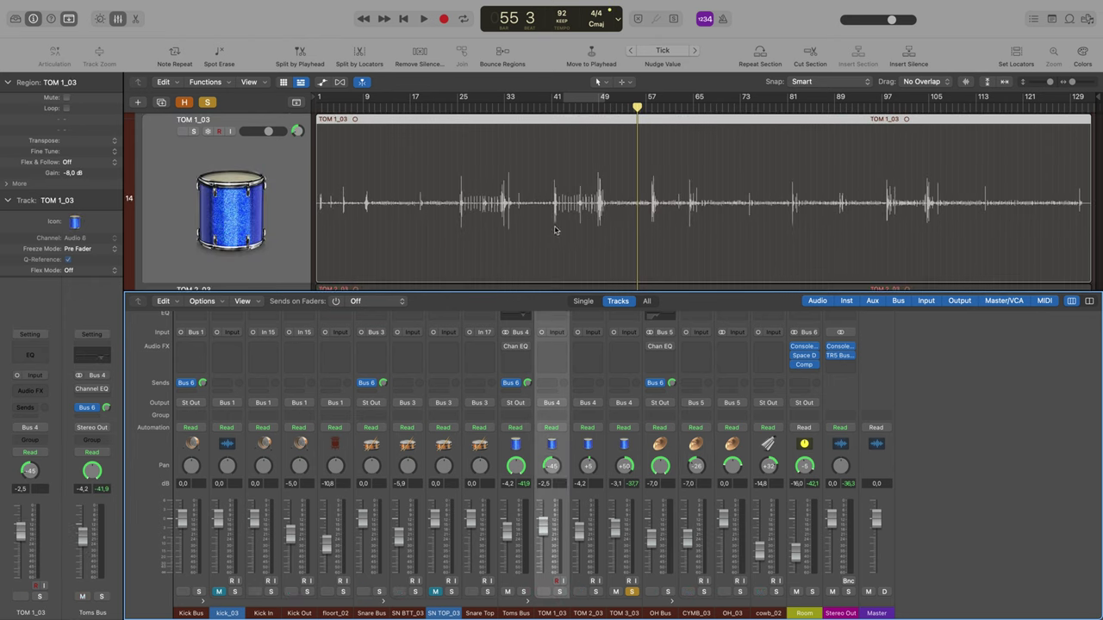
scroll(555, 231, "up", 2)
left_click(207, 163)
key("s")
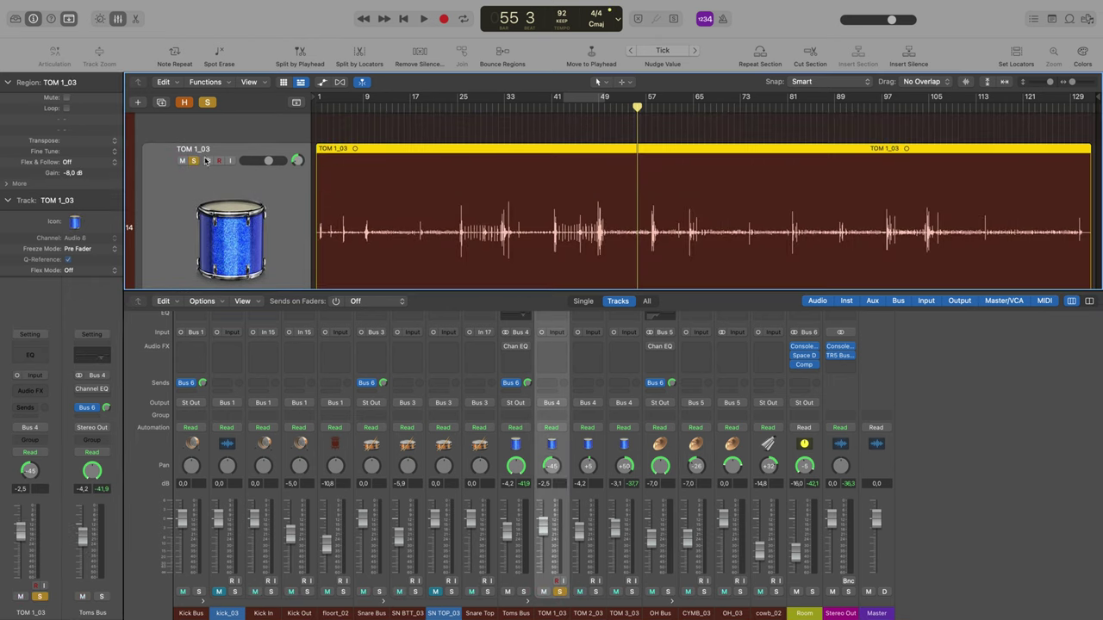
key("x")
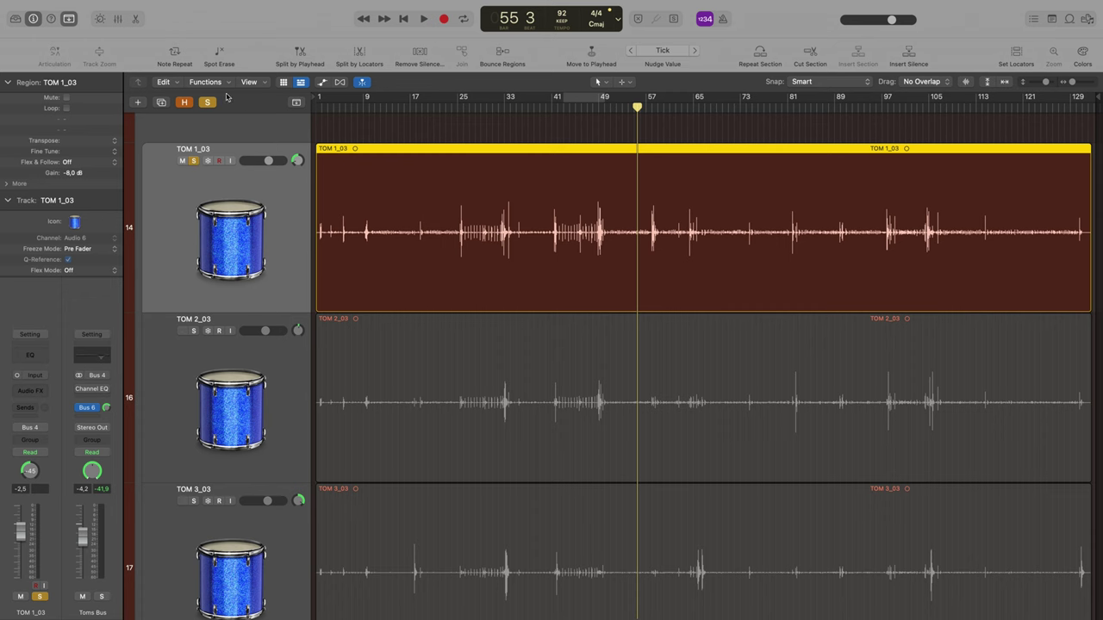
Duplicate the TOM 1_03 track with its settings and copy its audio region onto the new track.
left_click(160, 101)
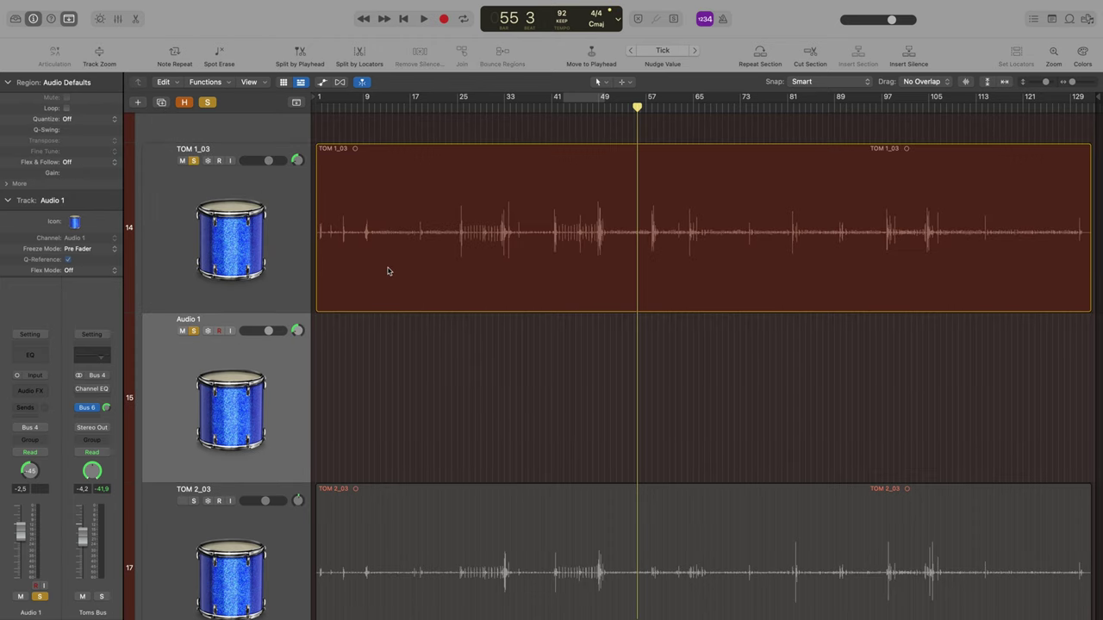
left_click_drag(391, 292, 388, 375)
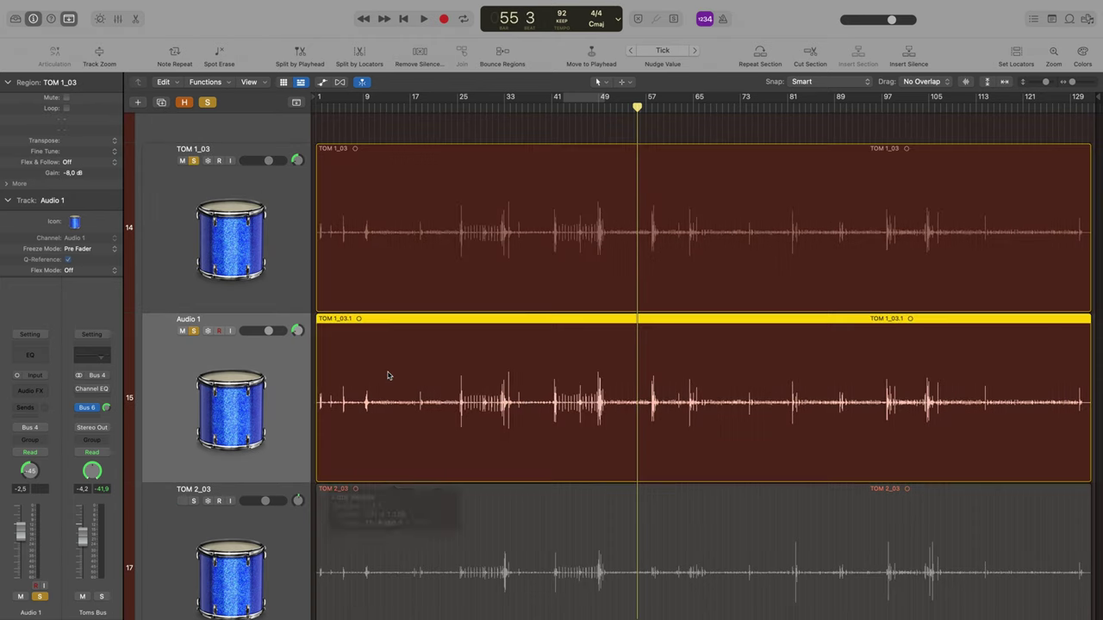
Reset the original TOM 1_03 track's pan to centre and leave only that track soloed.
left_click(289, 218)
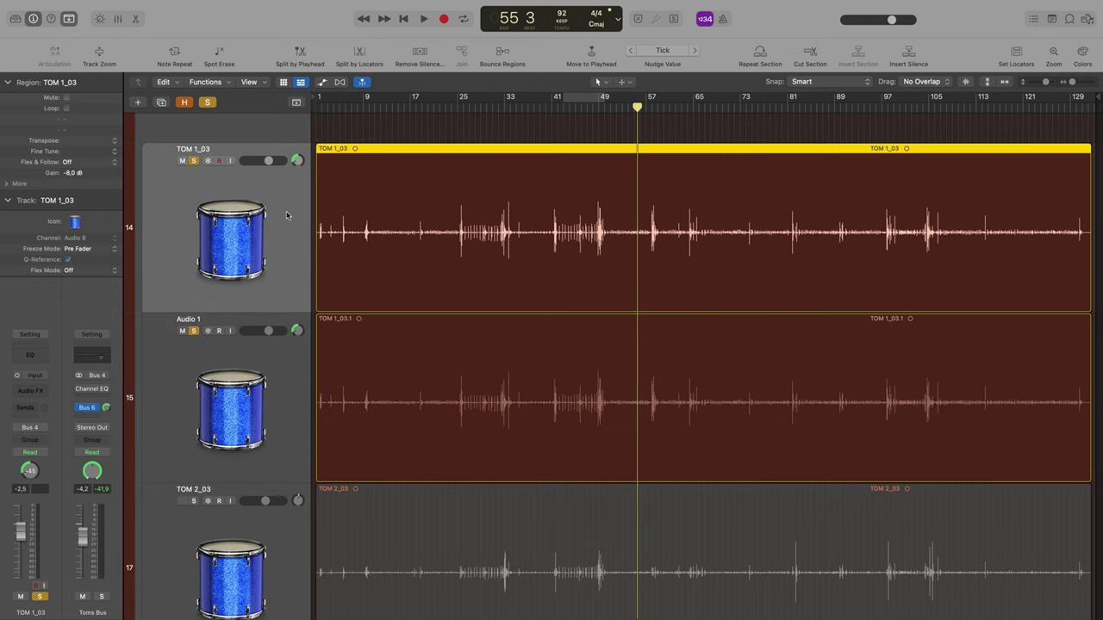
left_click(297, 160, "alt")
left_click(385, 276)
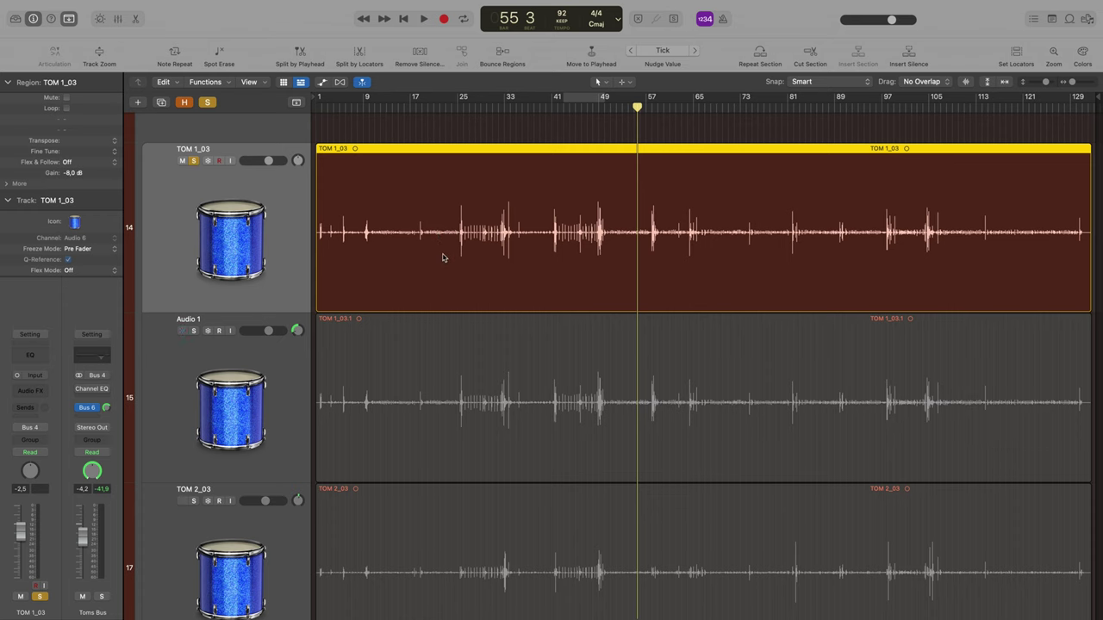
scroll(443, 258, "down", 2)
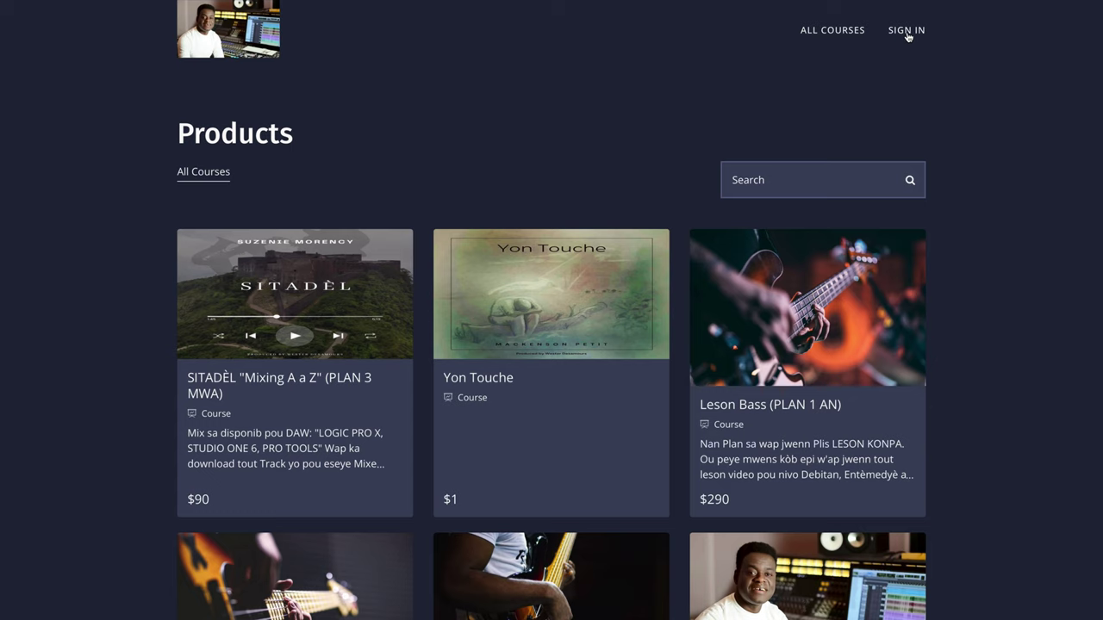
Switch to the course website and open its sign-in page and the new account form.
left_click(907, 33)
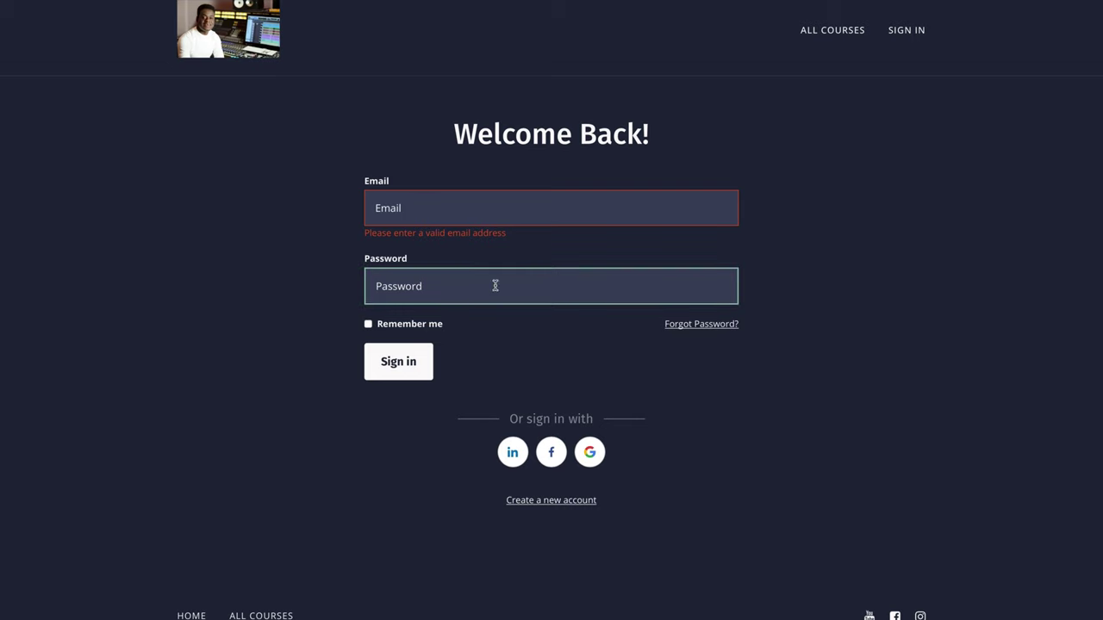
left_click(559, 502)
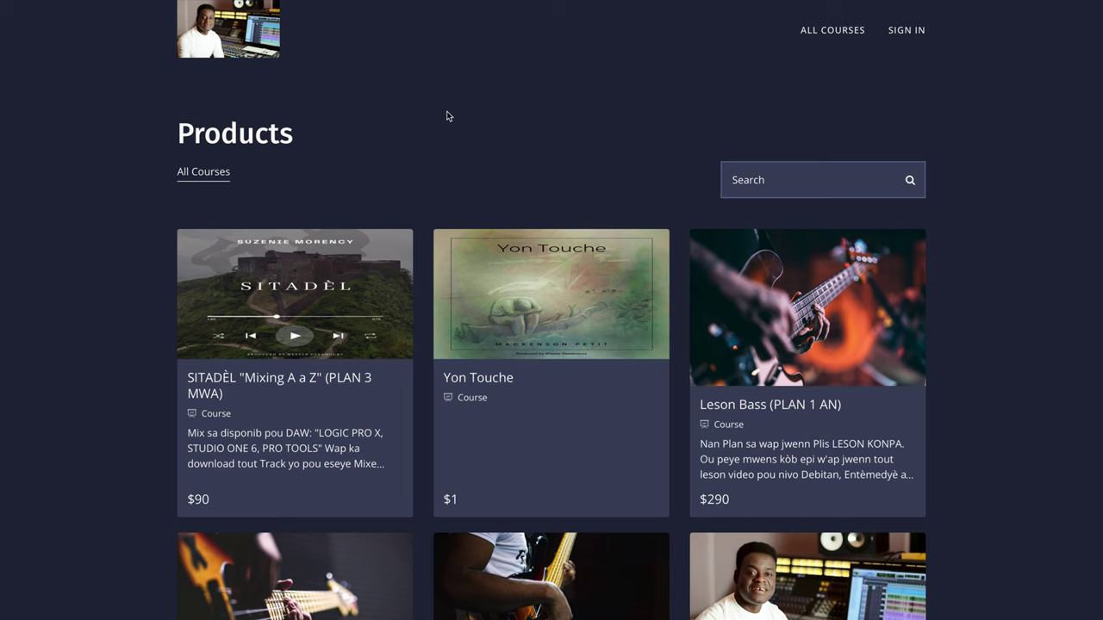
Open the SITADÈL "Mixing A a Z" (PLAN 3 MWA) course and expand its curriculum to examine the lesson list.
left_click(286, 421)
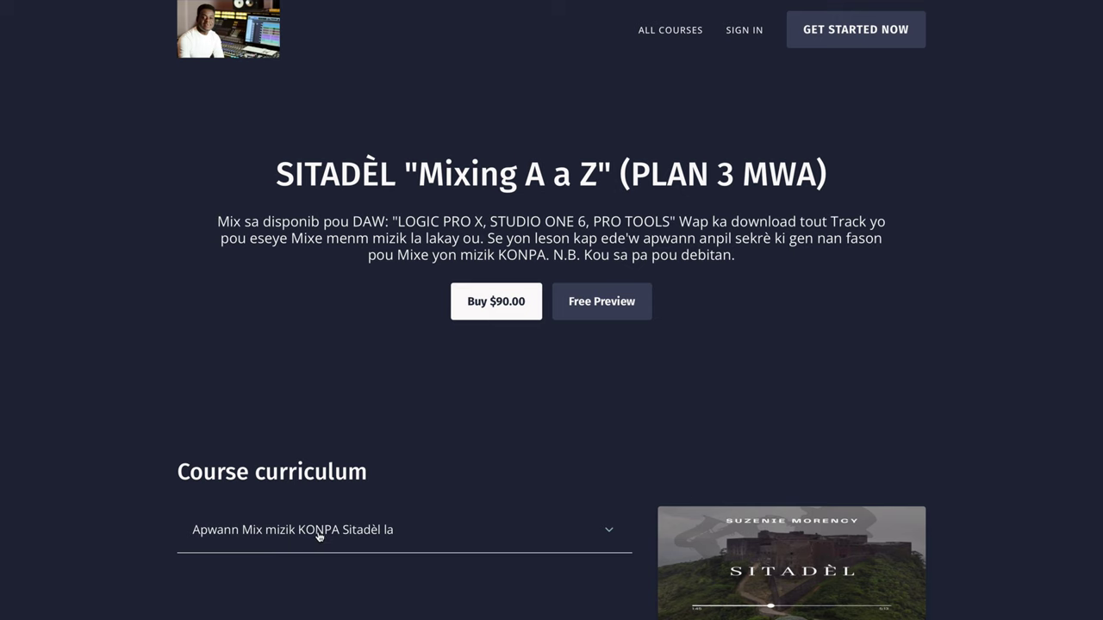
scroll(318, 534, "down", 2)
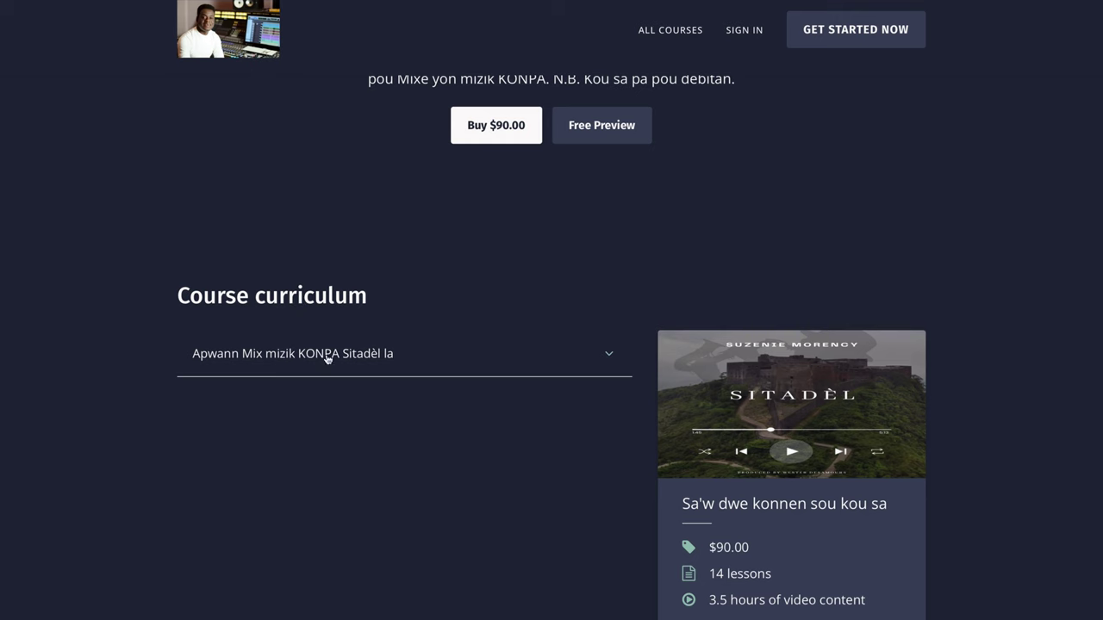
left_click(355, 360)
scroll(357, 360, "down", 2)
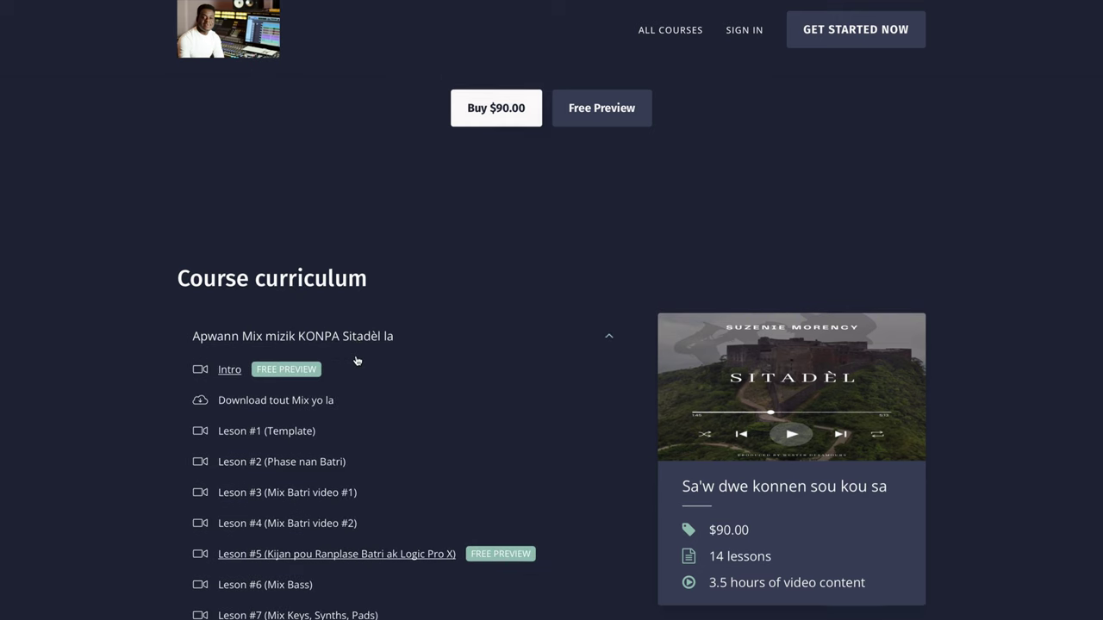
scroll(356, 360, "down", 1)
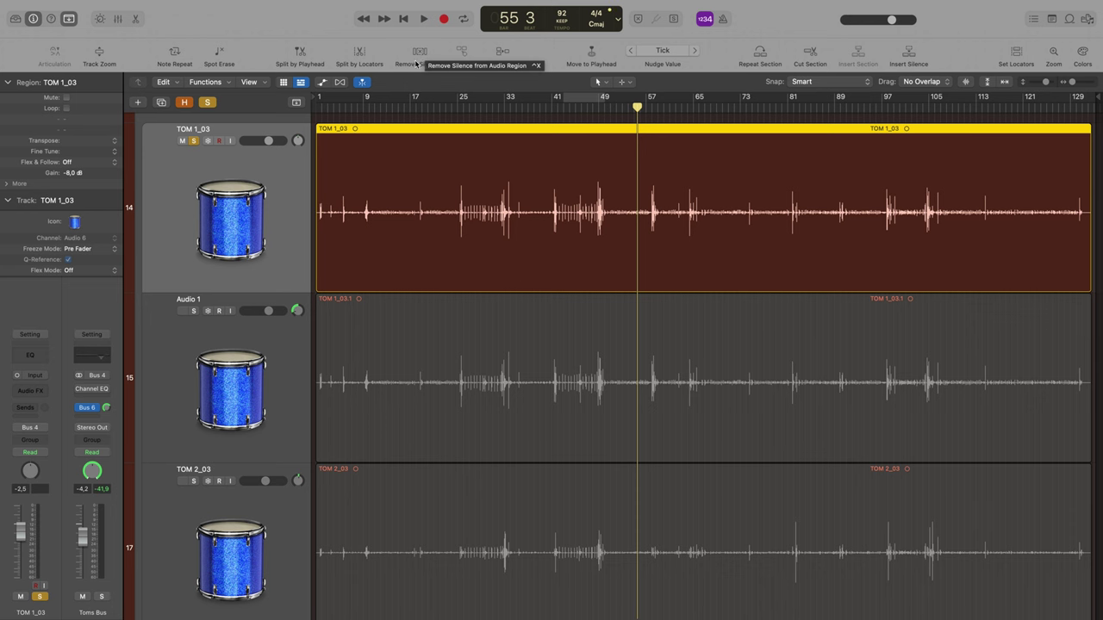
Remove silence from the TOM 1_03 region using a -28 dB threshold, 0.1000 s minimum silence and 0.0060 s pre-attack, with zero-crossing search on.
left_click(420, 54)
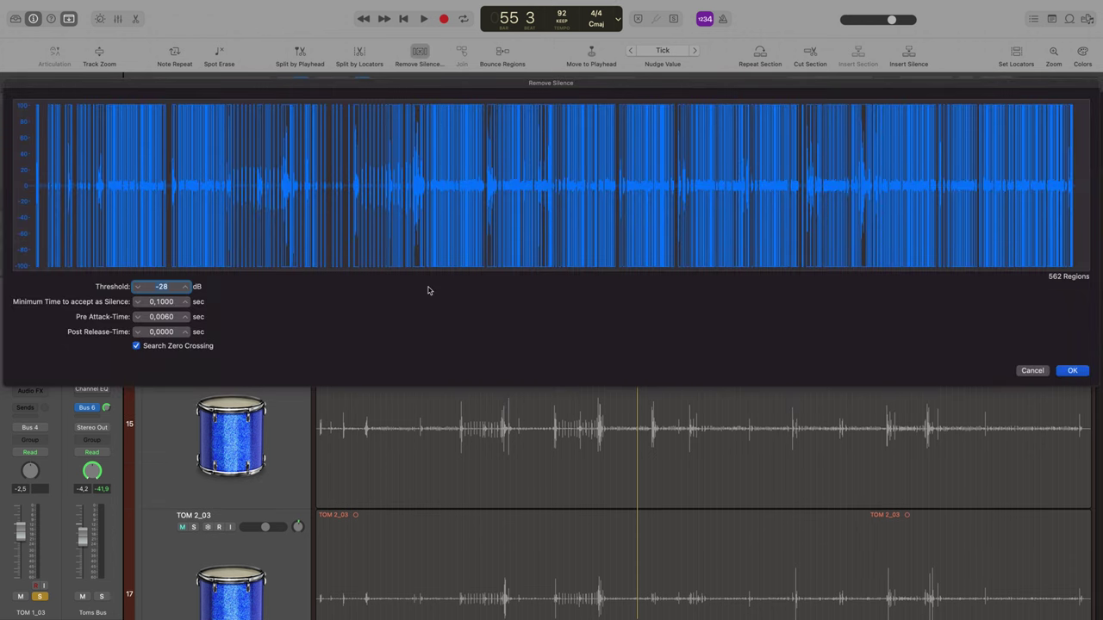
left_click(1072, 371)
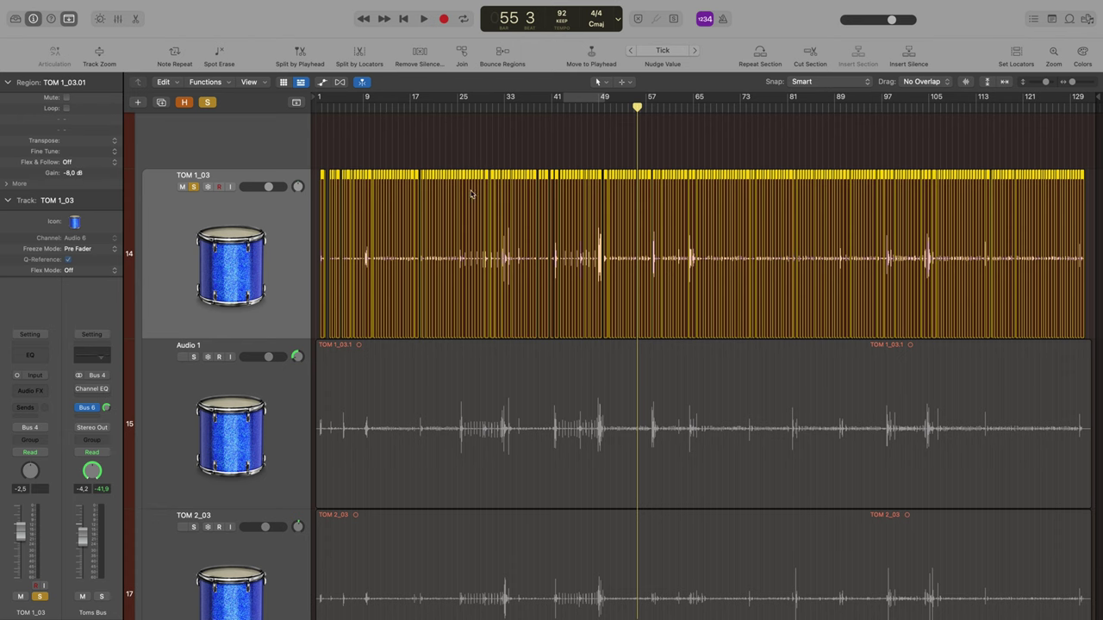
key("super+Right")
key("super+Right")
key("super+Right")
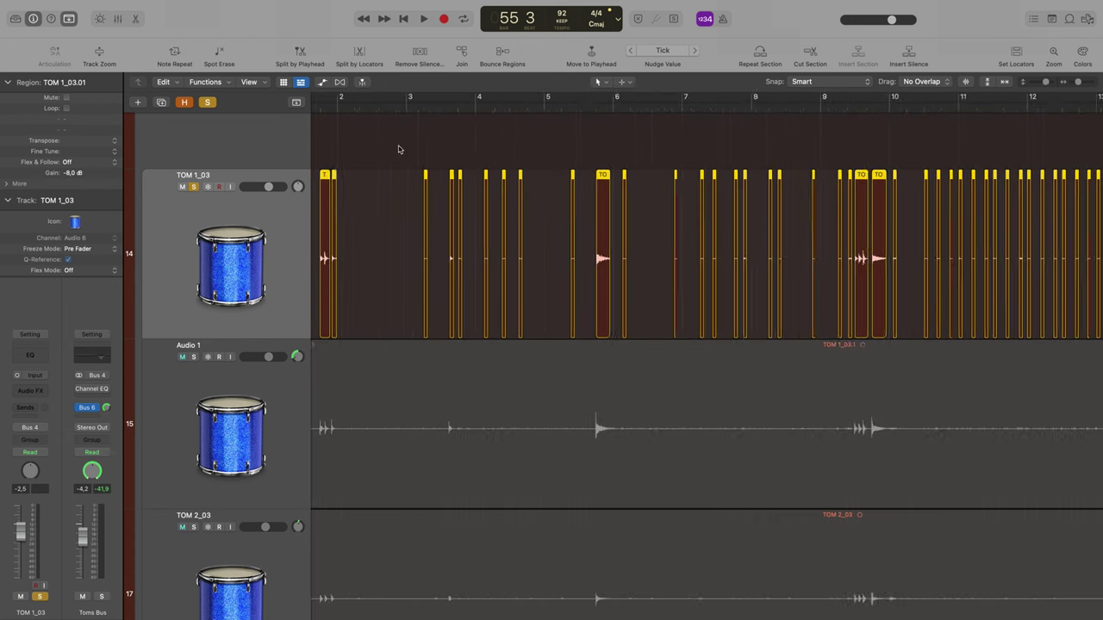
scroll(399, 149, "left", 3)
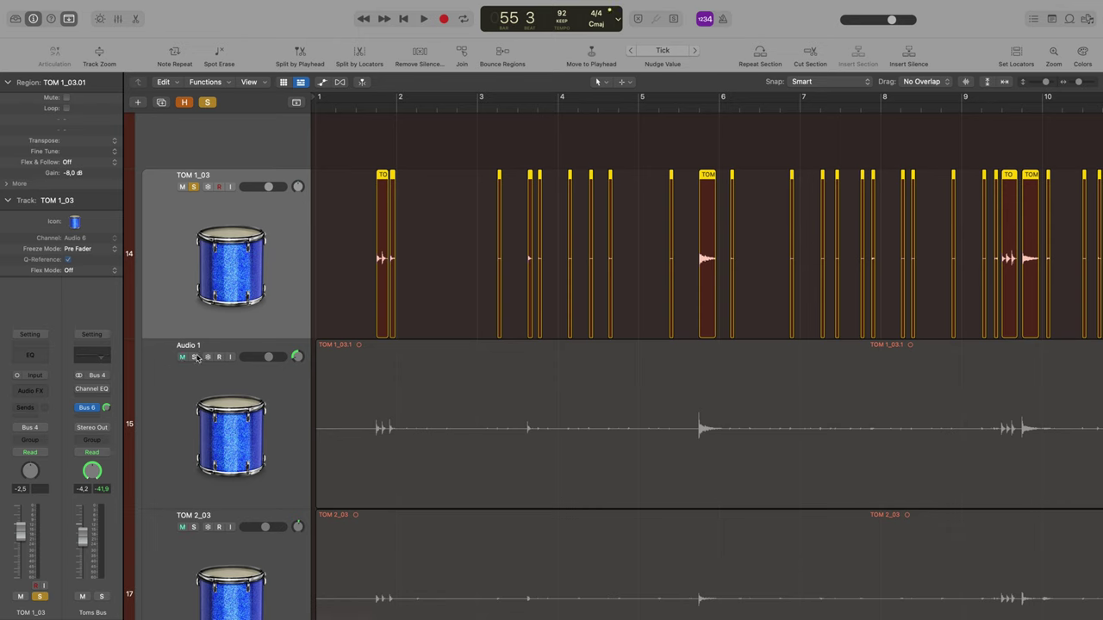
Audition the first two slices of the TOM 1_03 track from bar 1 beat 4.
left_click(193, 356)
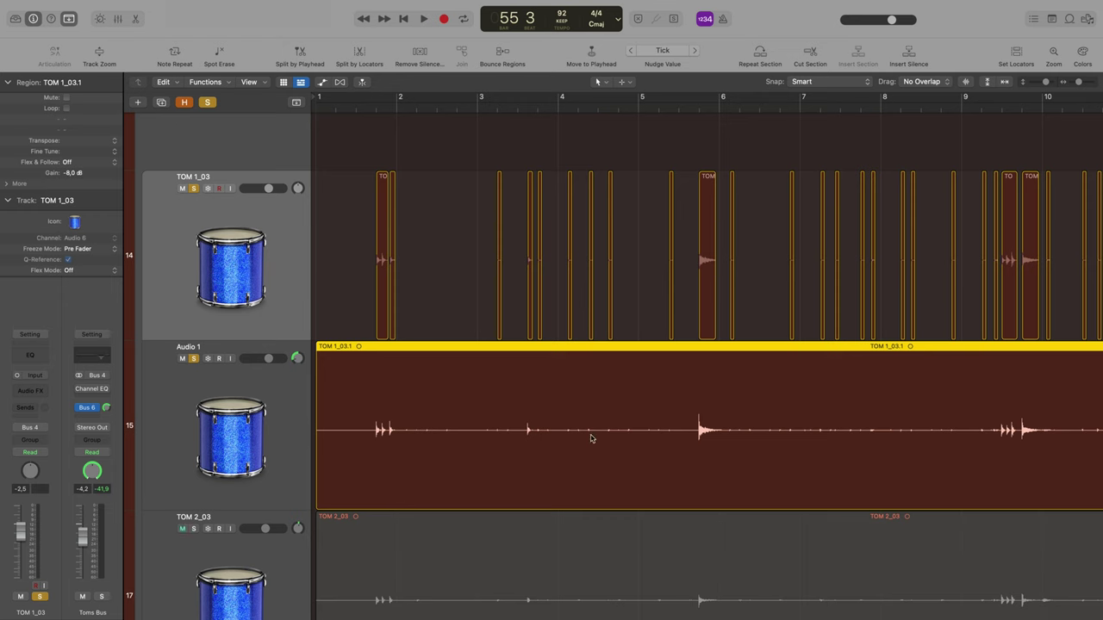
left_click(194, 358)
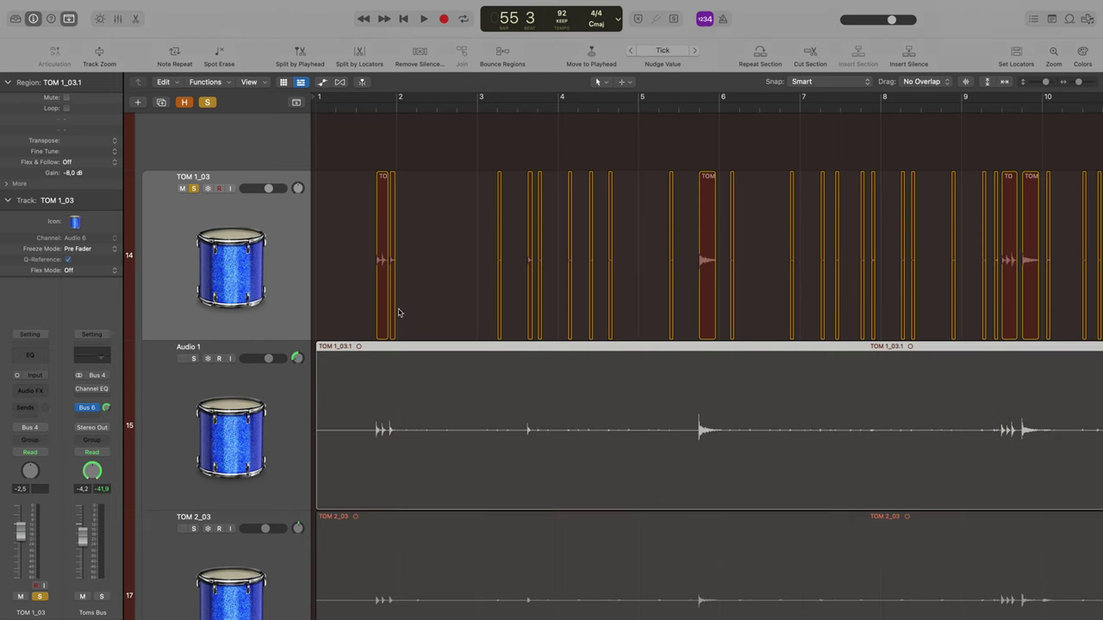
left_click(374, 108)
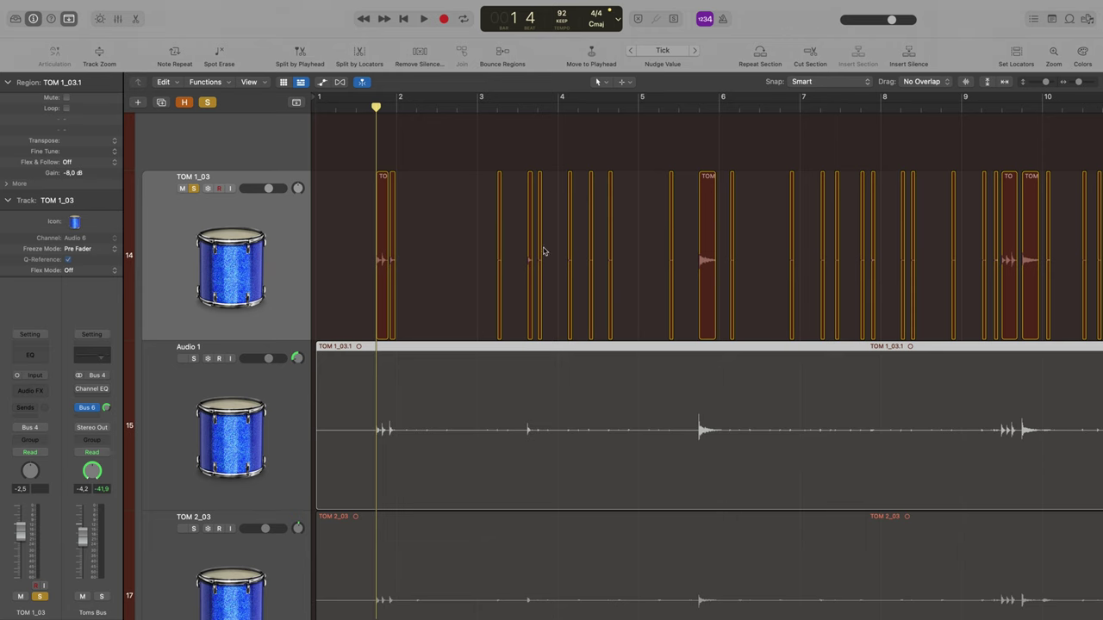
scroll(560, 248, "right", 3)
scroll(558, 248, "left", 3)
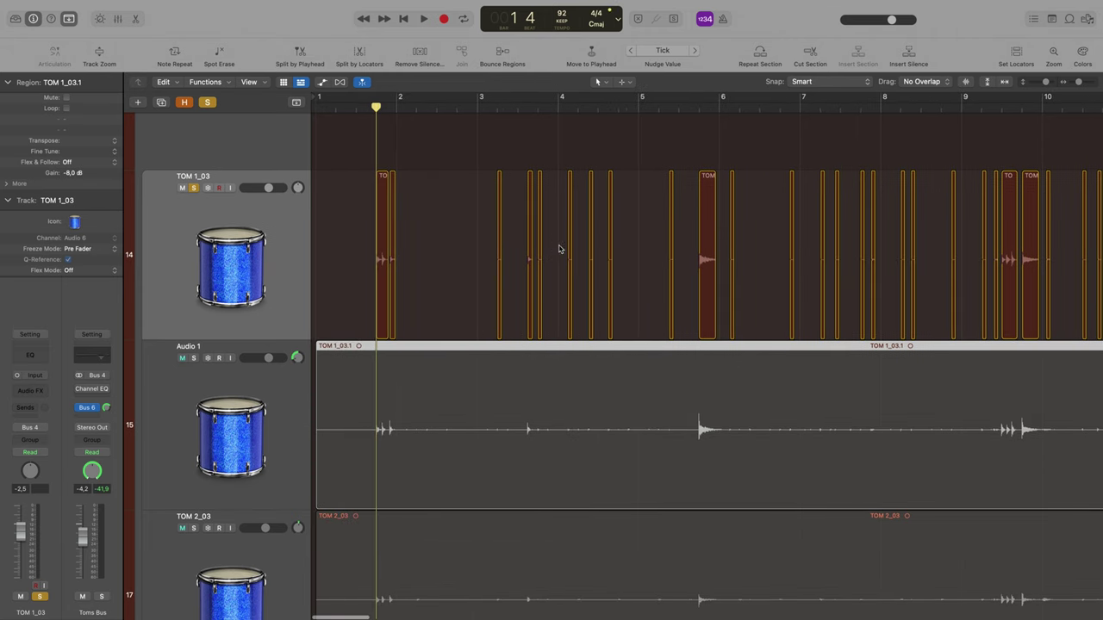
scroll(362, 202, "up", 5)
key("space")
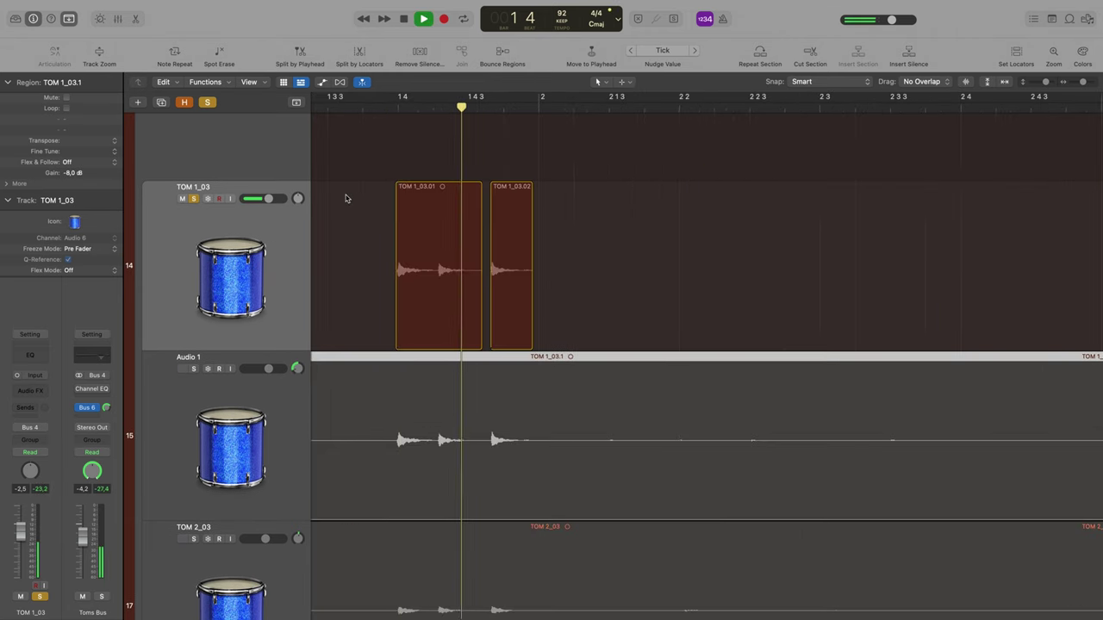
key("space")
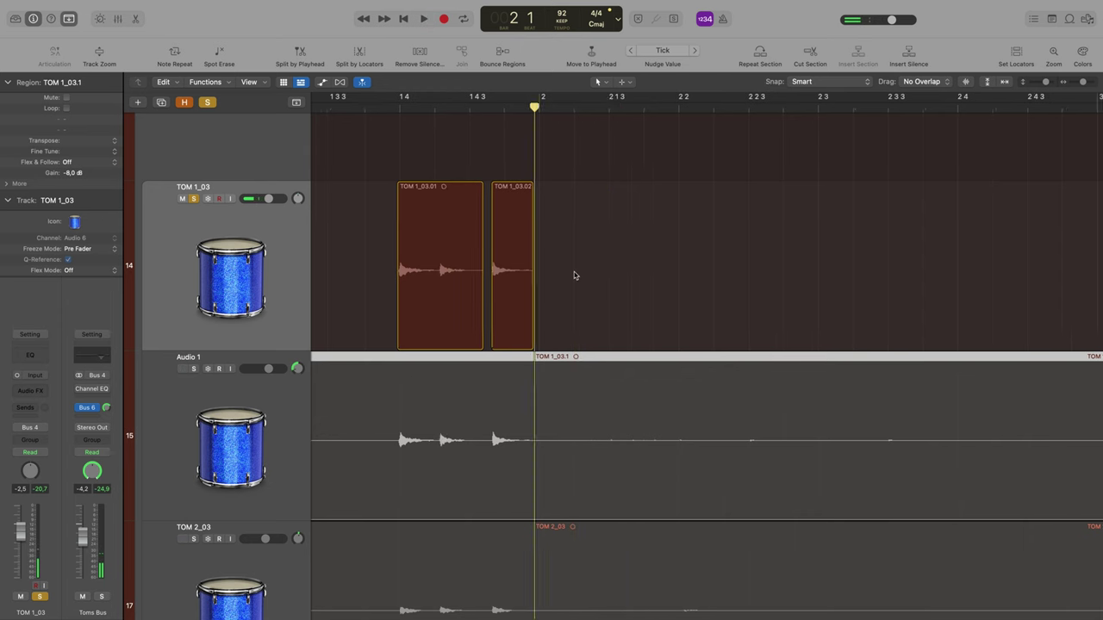
Delete the two TOM 1_03 slices that lie before bar 2.
scroll(574, 276, "down", 5)
left_click_drag(403, 254, 317, 245)
key("Delete")
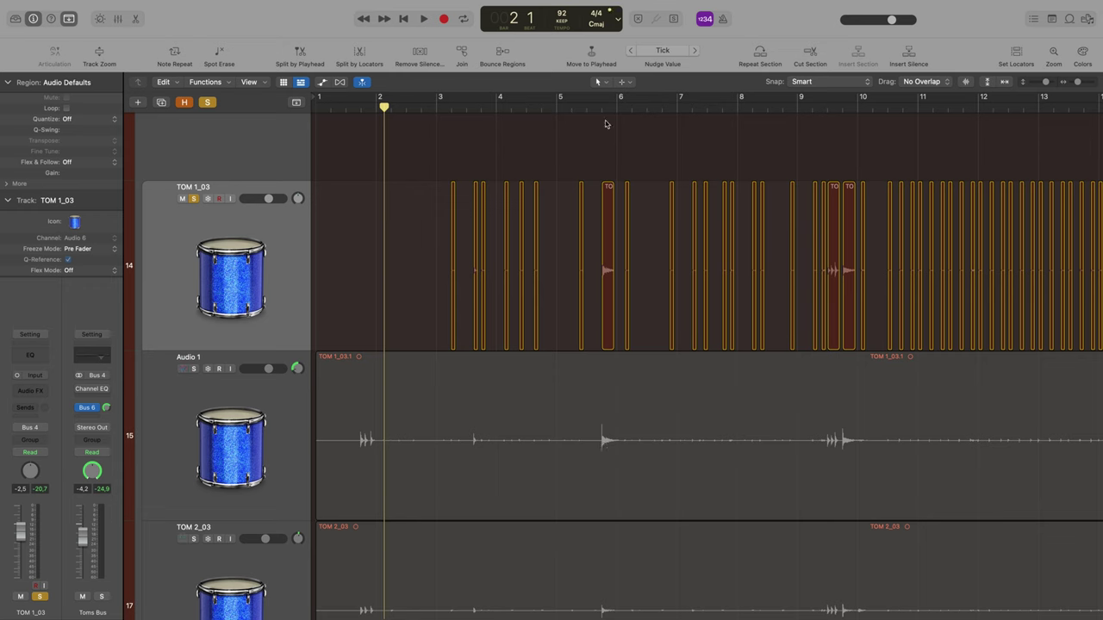
Play the TOM 1_03 hit just before bar 6, and delete all slices between bar 3 and bar 9 beat 2.
left_click(597, 105)
key("space")
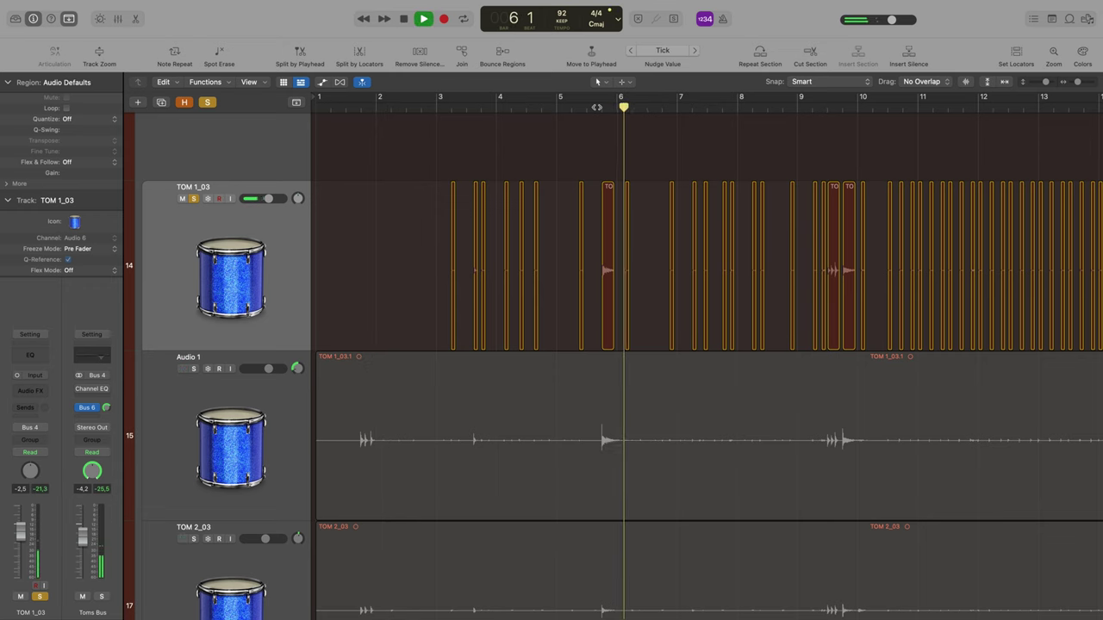
key("space")
left_click_drag(402, 285, 808, 299)
key("Delete")
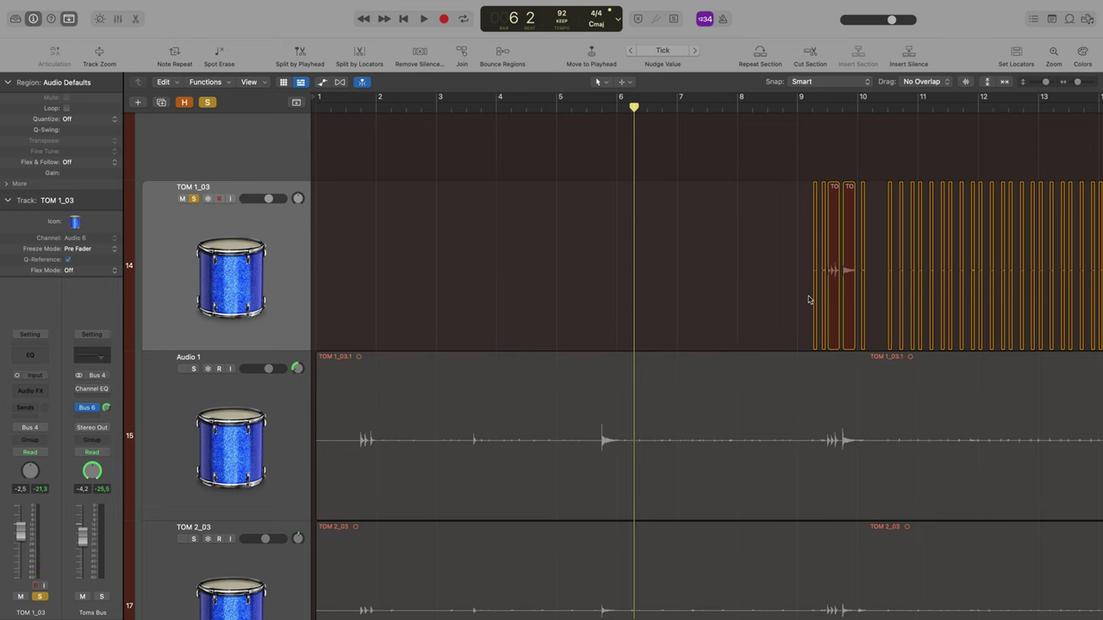
Audition the TOM 1_03 slices from bar 9 beat 2 to just before bar 10.
left_click(810, 110)
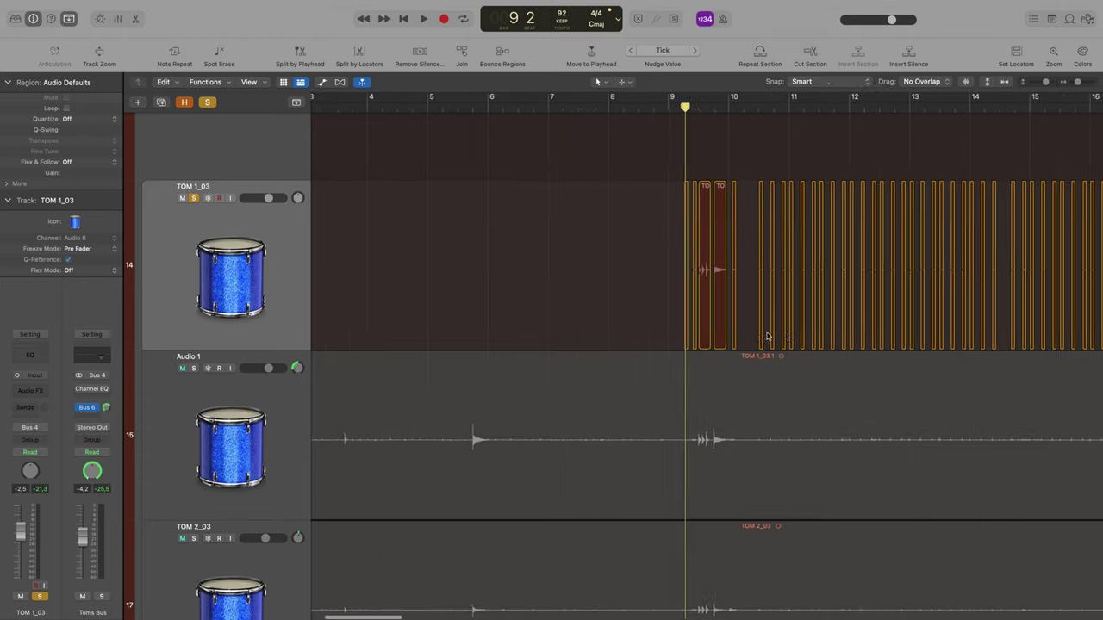
key("super+Right")
key("super+Right")
key("super+Right")
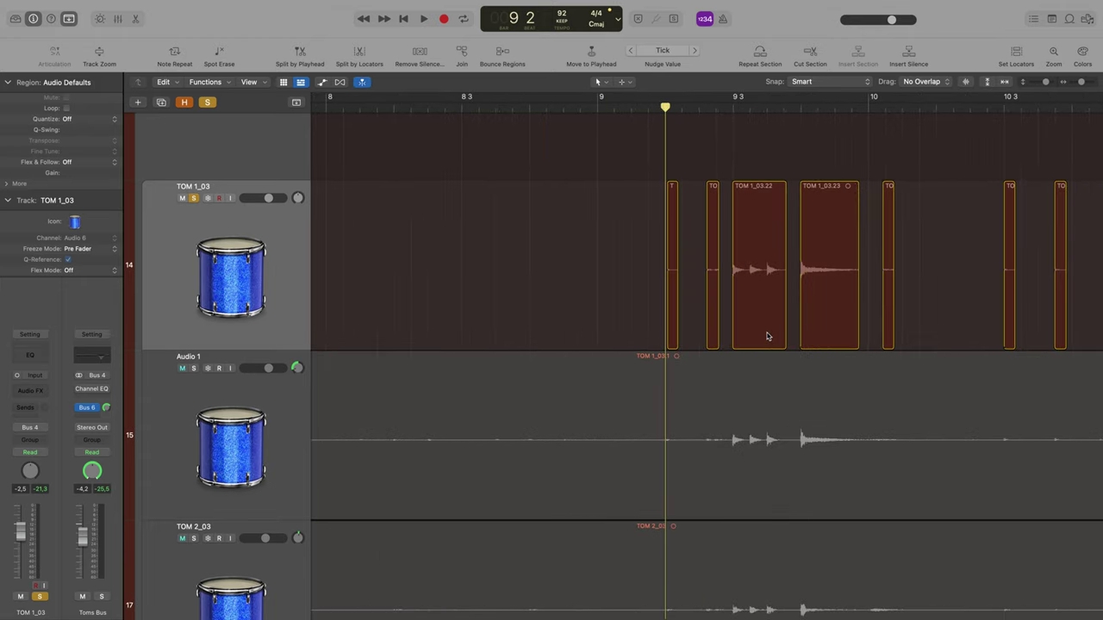
scroll(766, 336, "right", 5)
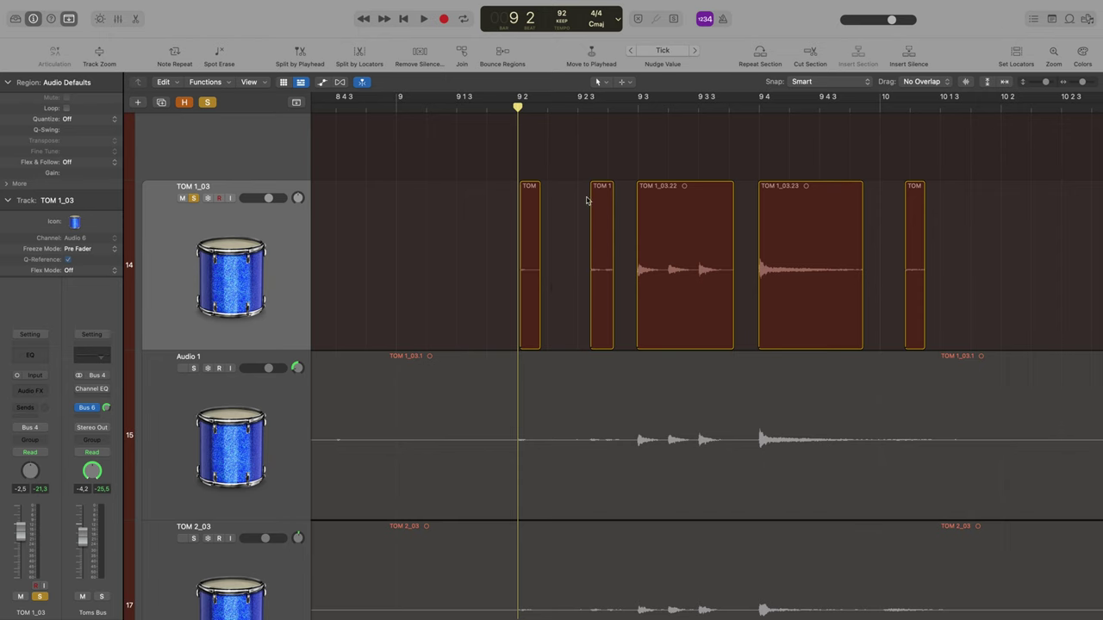
key("space")
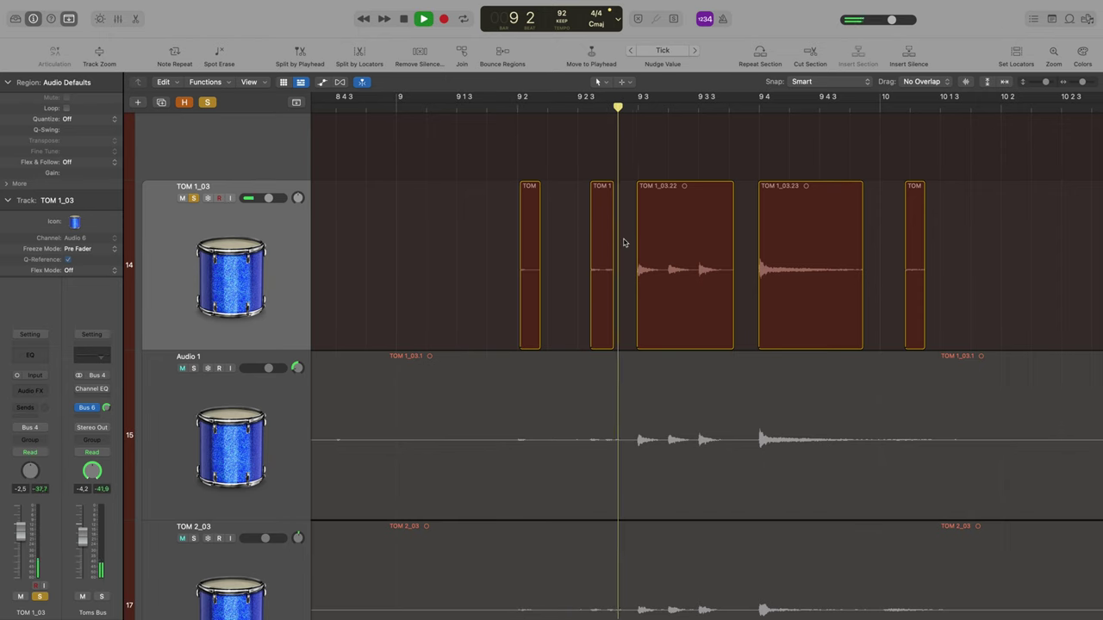
key("space")
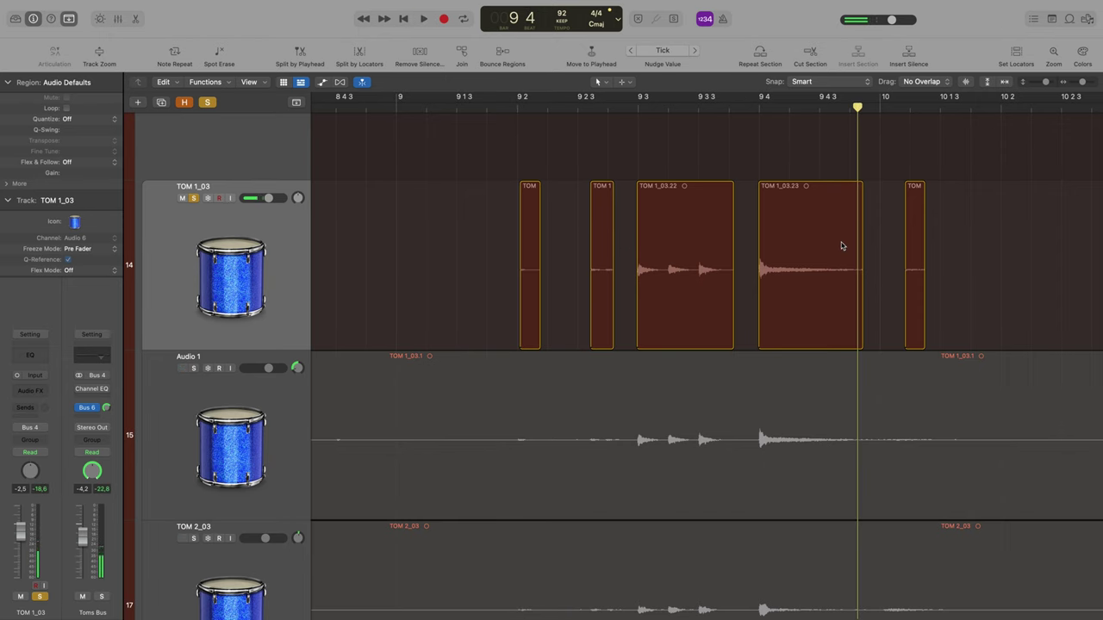
Delete all TOM 1_03 slices from bar 9 up to bar 18.
scroll(842, 246, "right", 2)
scroll(842, 246, "down", 6)
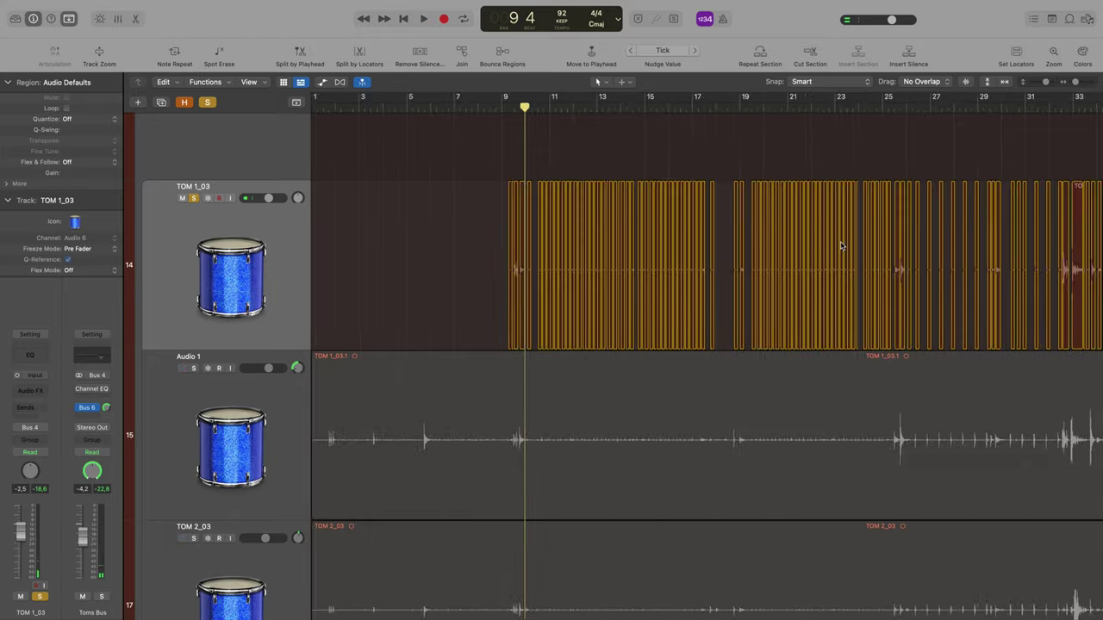
scroll(842, 246, "up", 1)
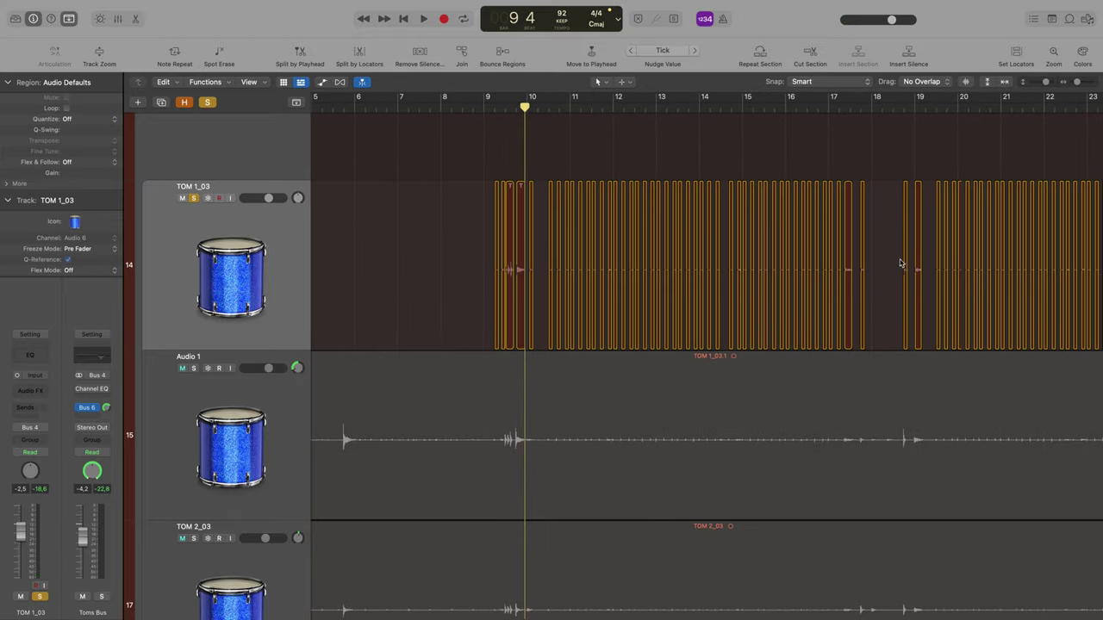
left_click_drag(880, 266, 468, 272)
key("Delete")
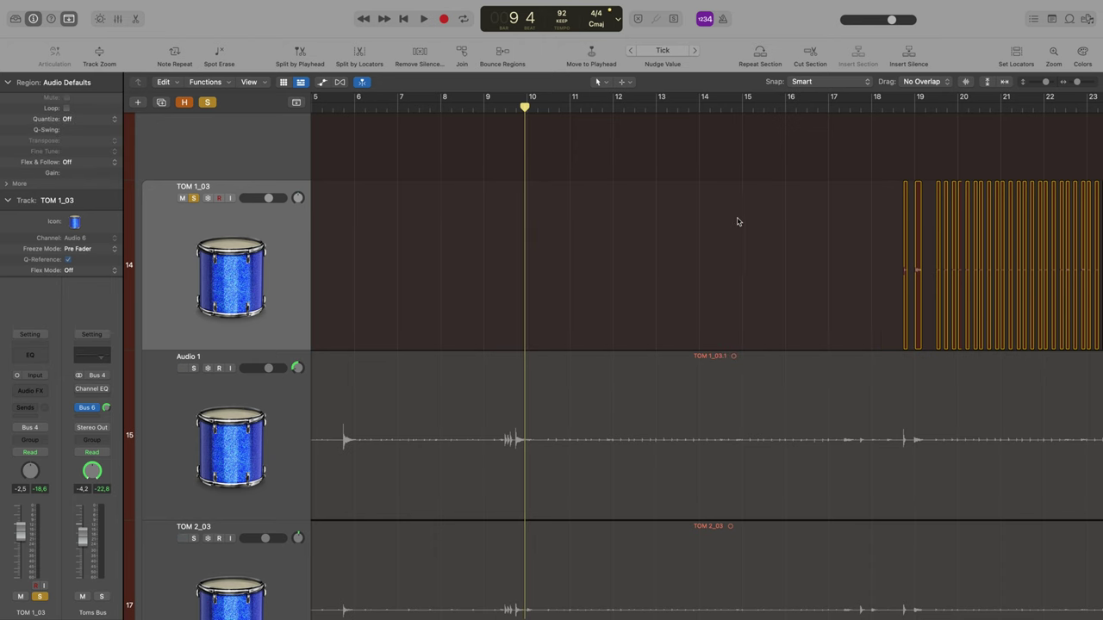
Audition the TOM 1_03 slices around bar 19, starting playback from bar 18 beat 3.
scroll(735, 219, "right", 6)
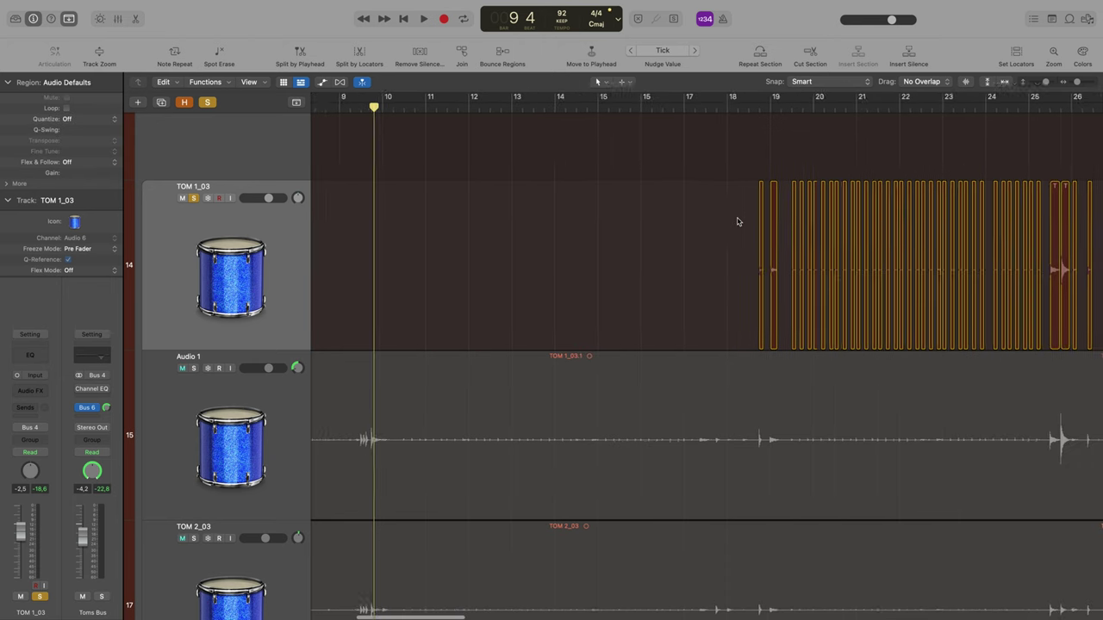
left_click(649, 106)
scroll(669, 255, "up", 5)
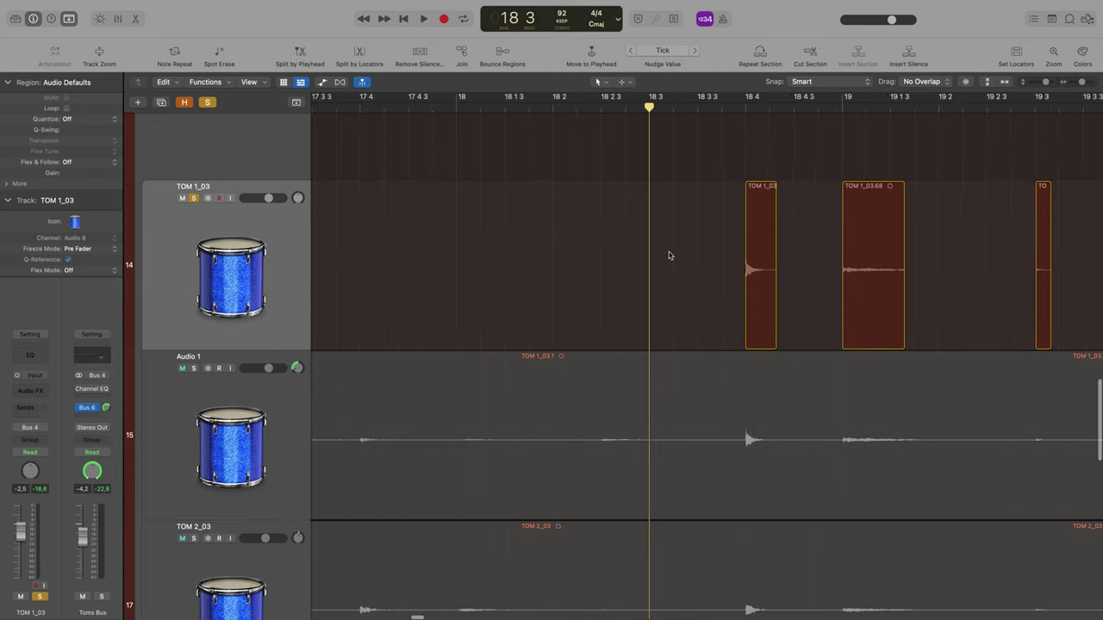
key("space")
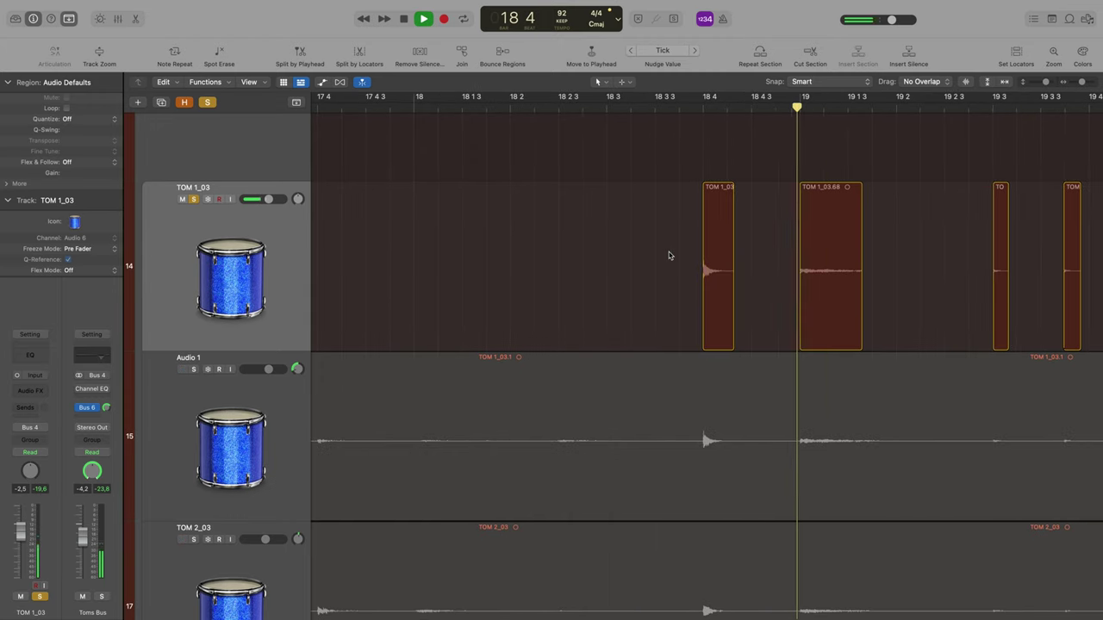
key("space")
Audition the TOM 1_03 hits starting at bar 25 beat 3.
scroll(668, 255, "down", 5)
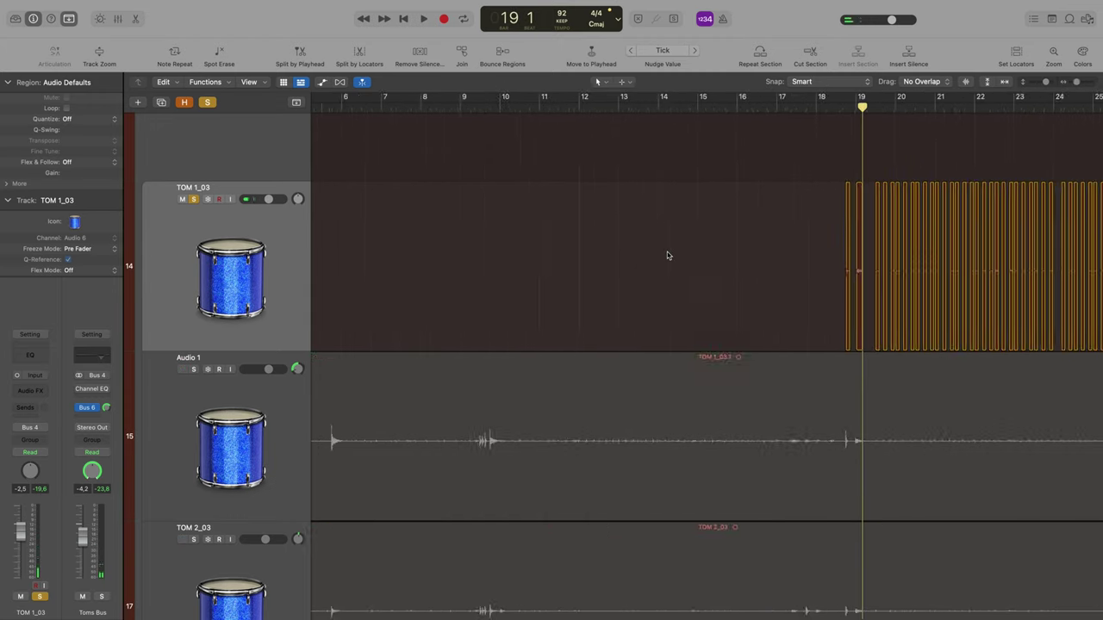
scroll(668, 255, "down", 4)
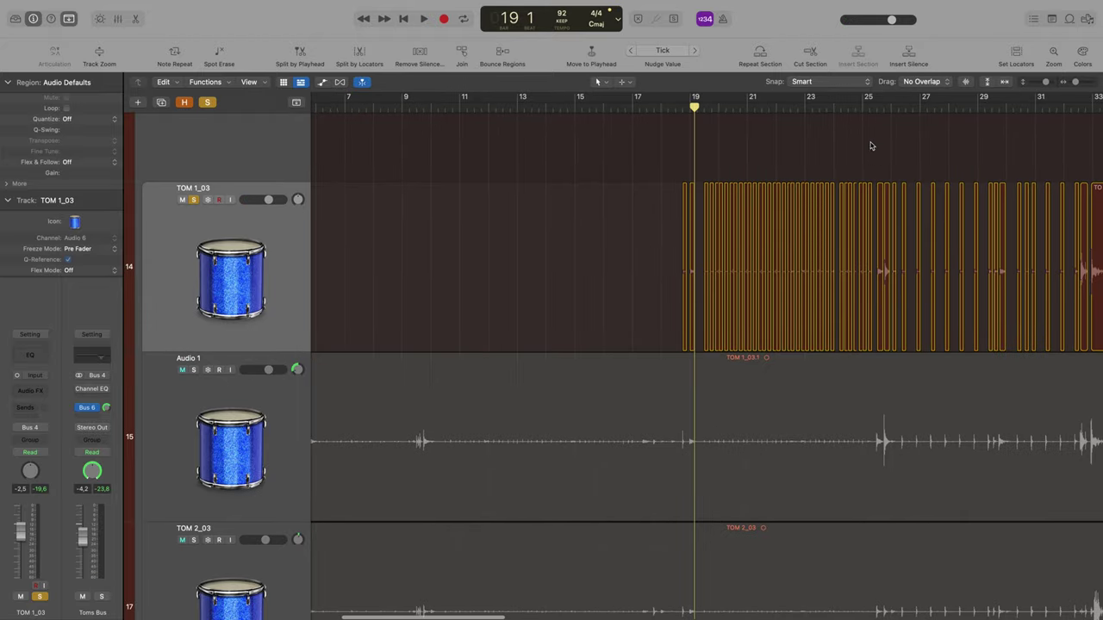
left_click(877, 105)
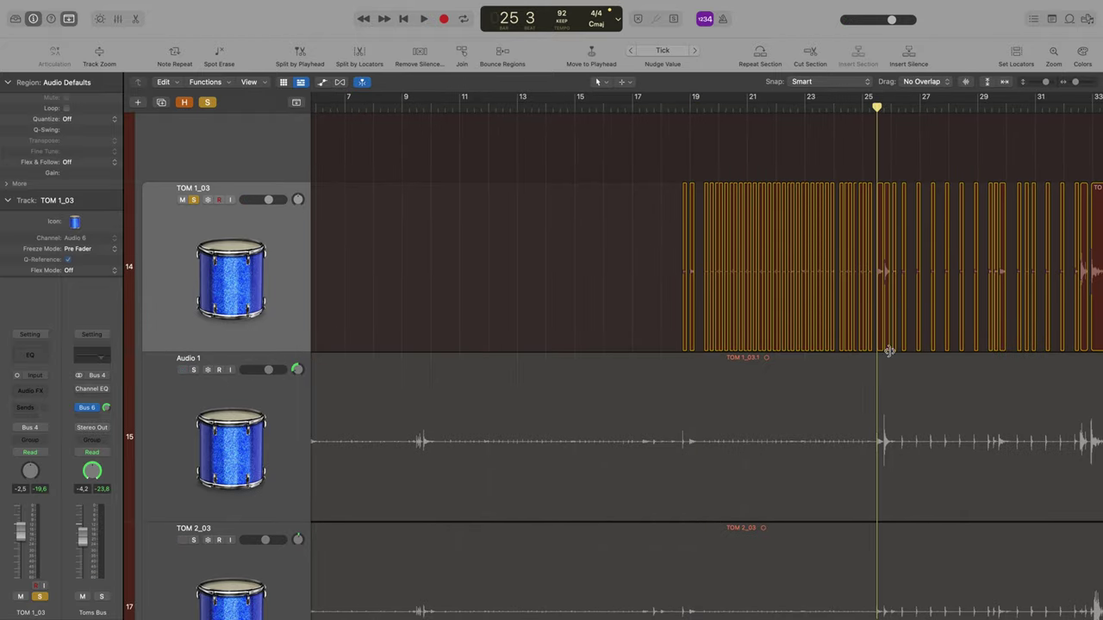
scroll(890, 460, "down", 1)
scroll(890, 461, "down", 1)
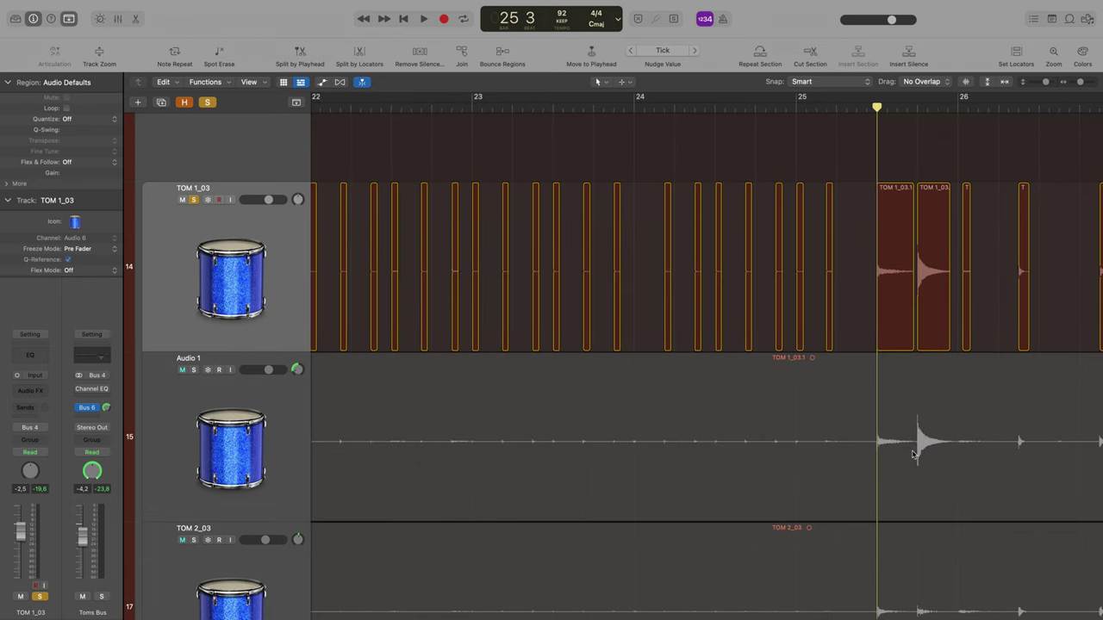
scroll(904, 409, "down", 5)
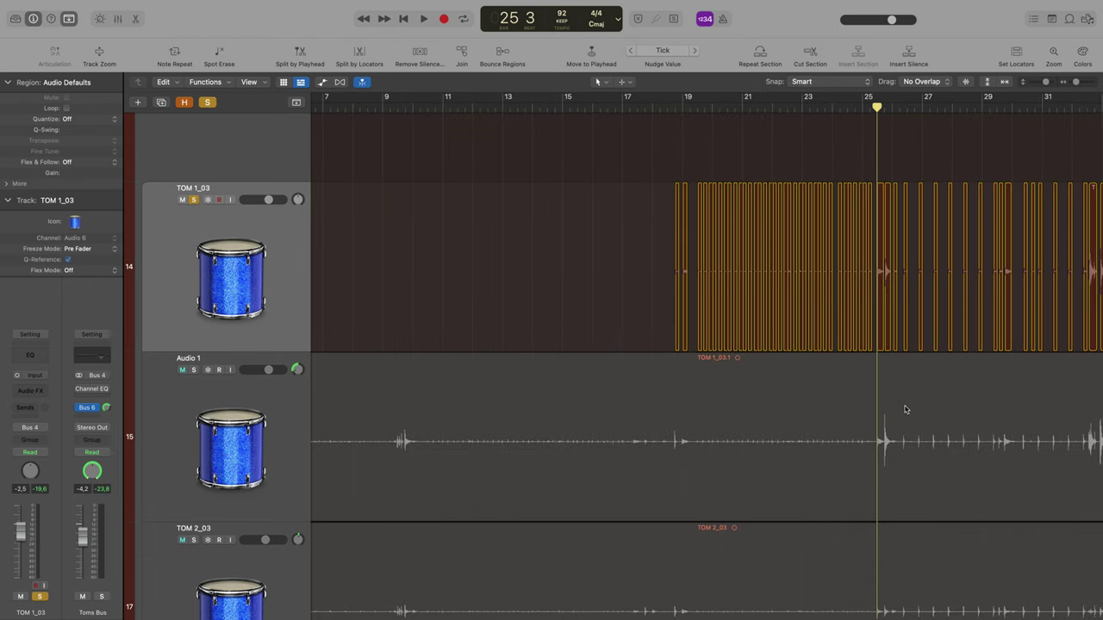
key("space")
key("space")
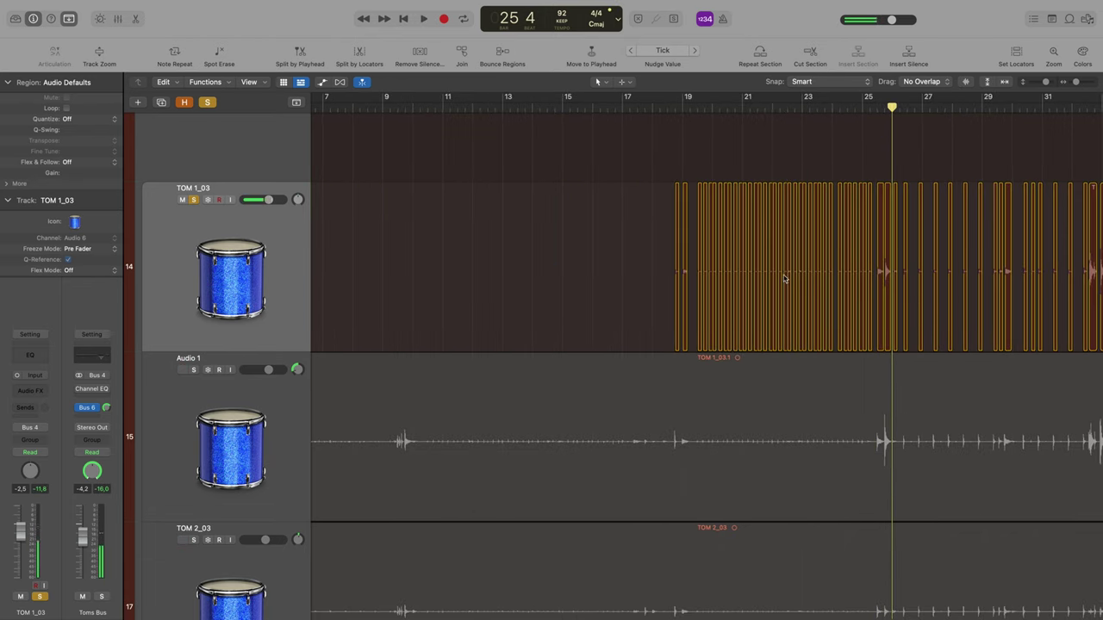
Delete the TOM 1_03 slices from bar 18 beat 4 up to bar 25 beat 3, keeping the hits at bar 25 beat 3.
left_click_drag(654, 259, 878, 295)
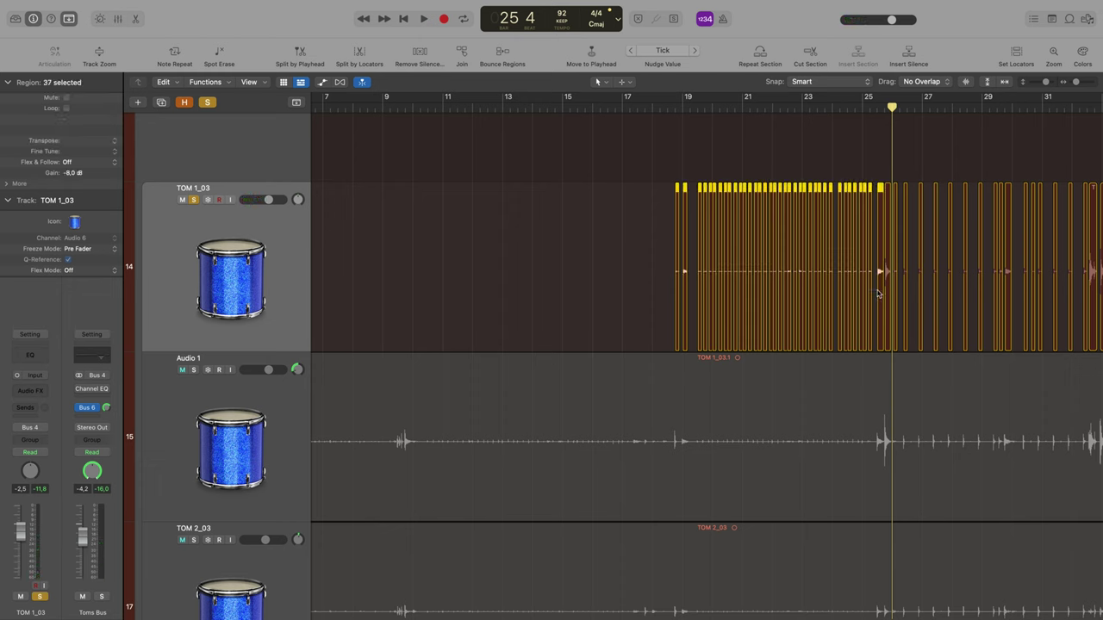
left_click(632, 246)
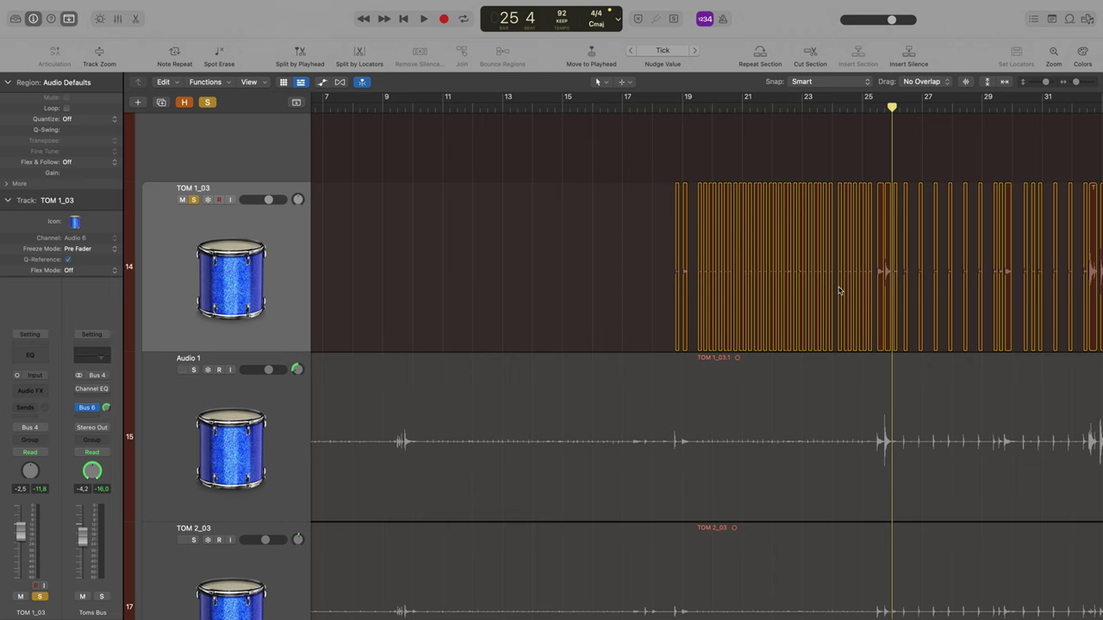
left_click_drag(667, 304, 873, 312)
key("Delete")
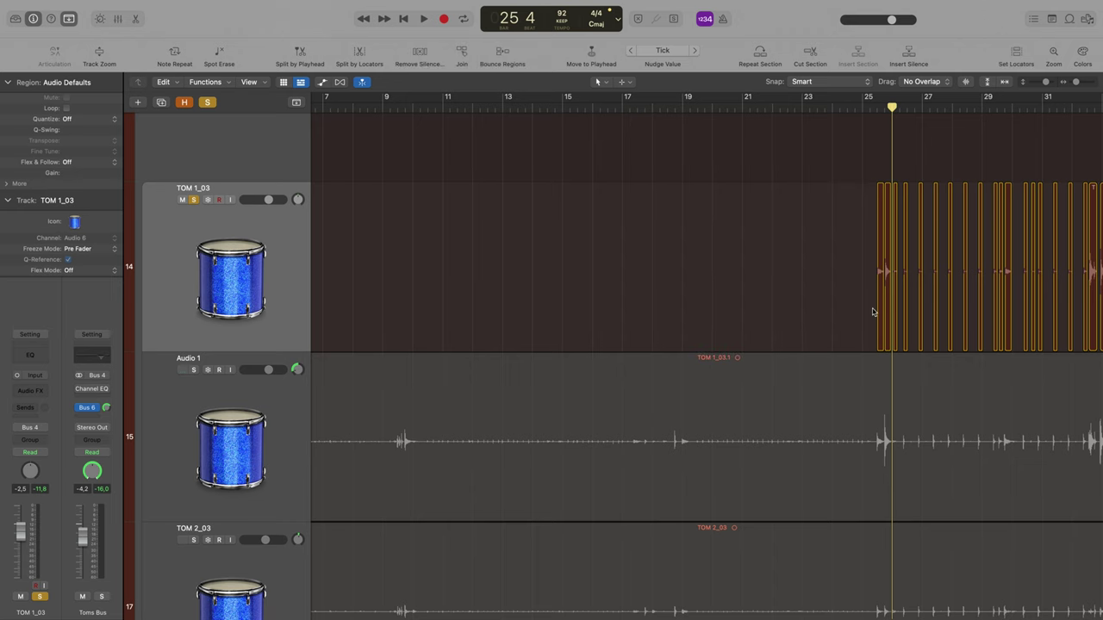
Audition the two TOM 1_03 hits at bar 25 beats 3 and 4 up close, playing from just before beat 3.
key("super+Right")
key("super+Right")
key("super+Right")
key("super+Right")
key("super+Right")
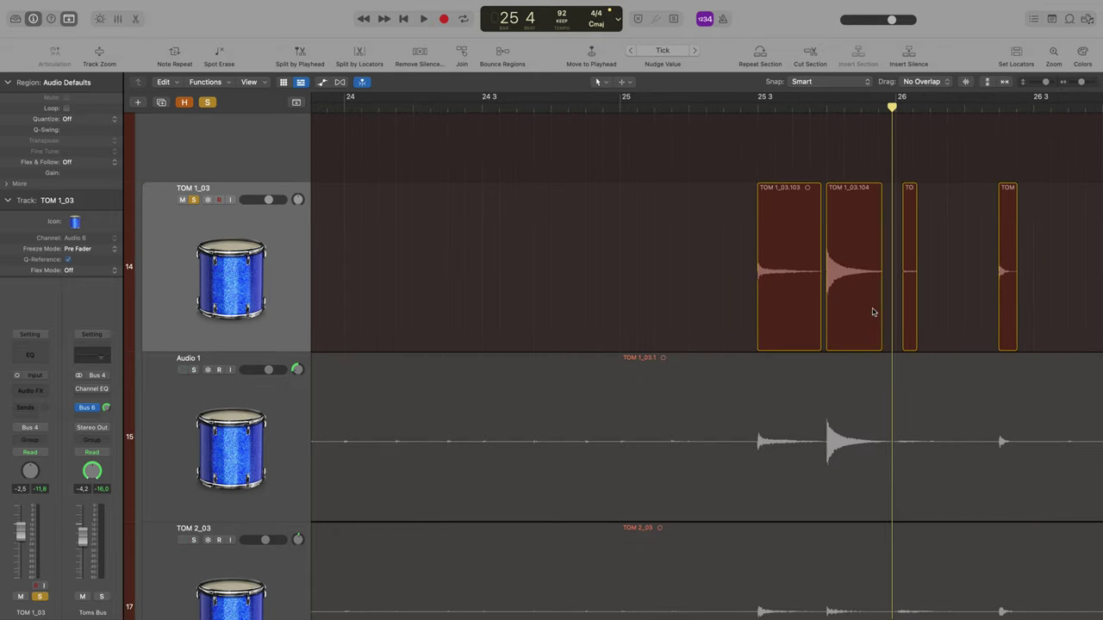
left_click(731, 104)
key("space")
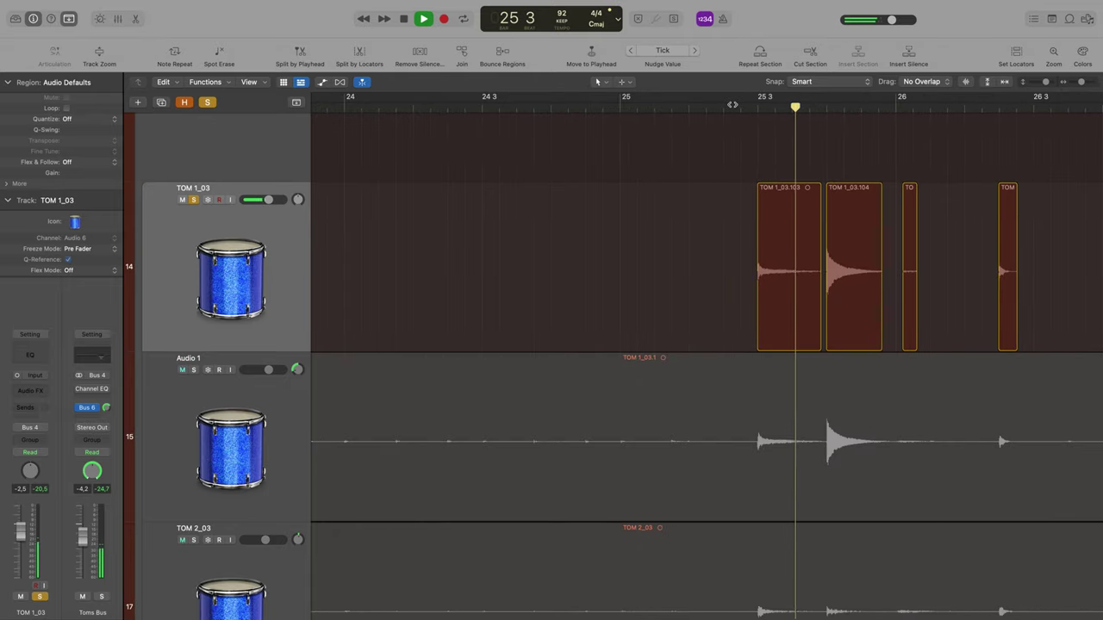
Delete the TOM 1_03 slice at bar 25 beat 3 and the short slice just after bar 26.
left_click(769, 270)
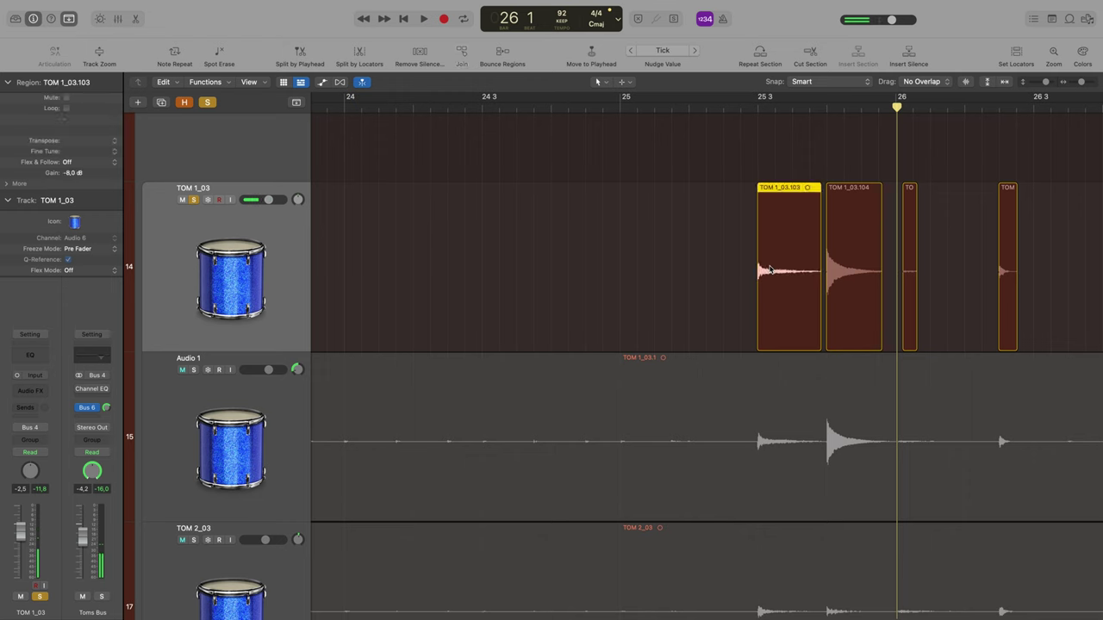
key("Delete")
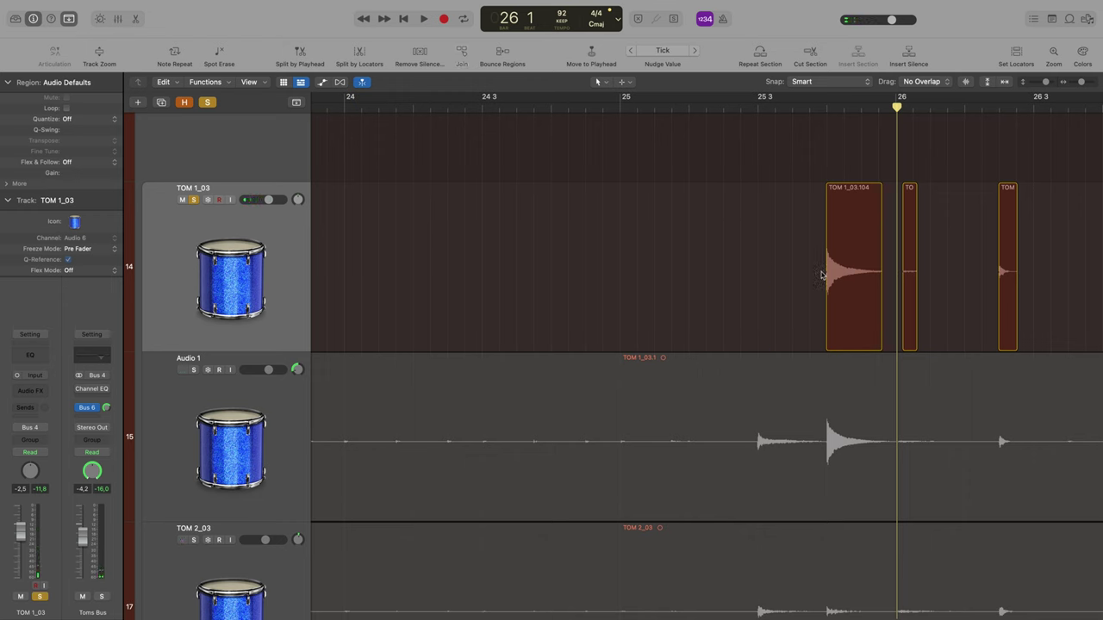
left_click_drag(906, 258, 973, 267)
key("Delete")
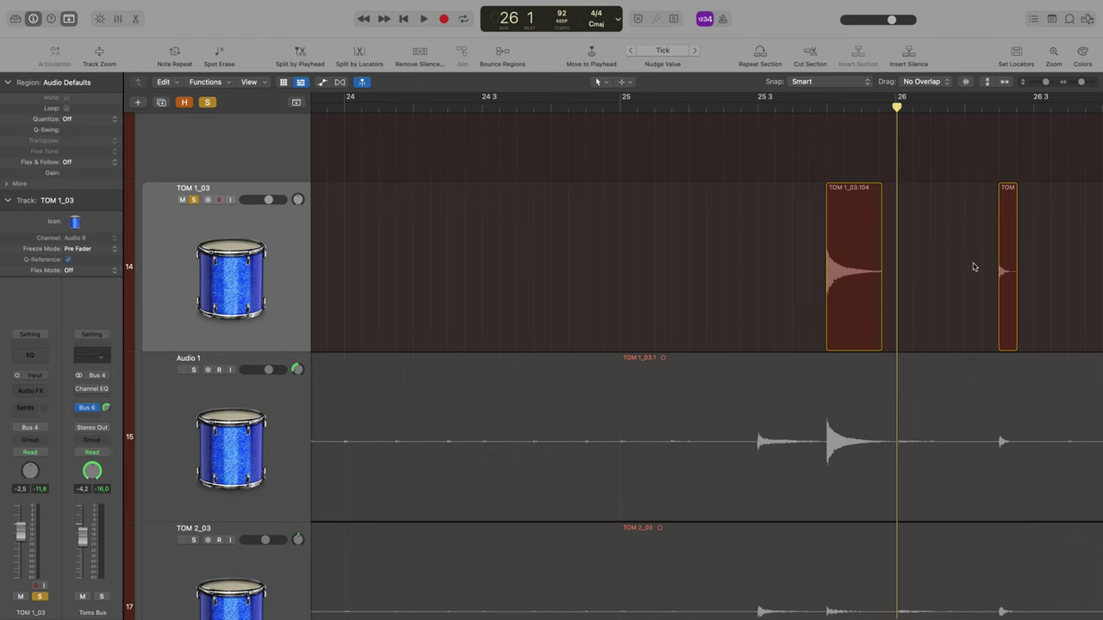
Audition TOM 1_03 from bar 26 and delete all its slices from there up to bar 32, keeping the hit at bar 25 beat 4.
scroll(973, 267, "right", 5)
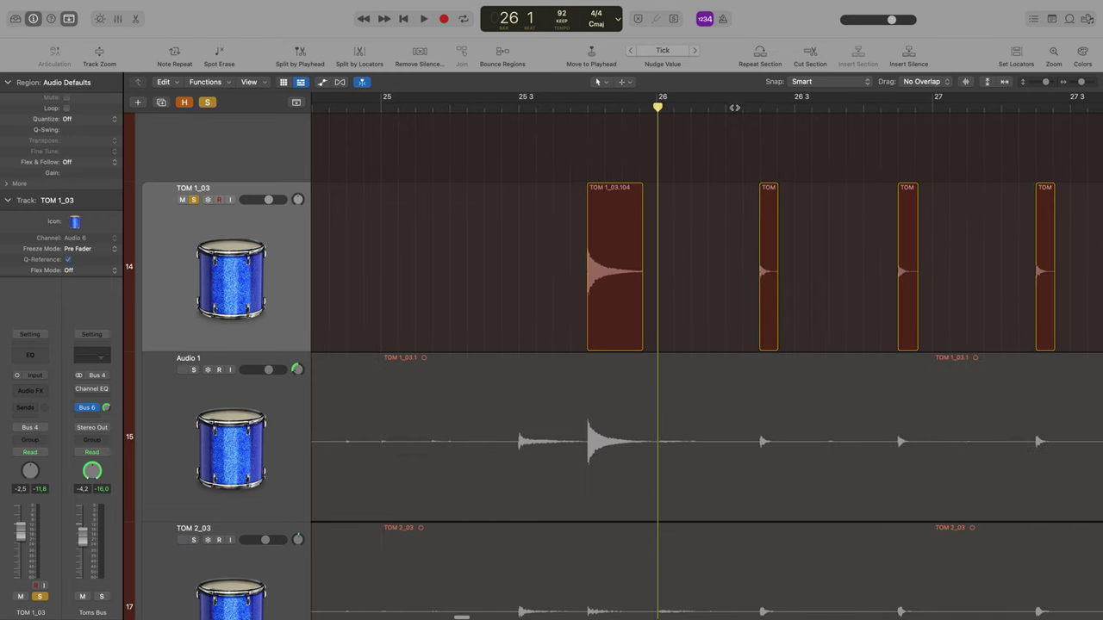
key("space")
scroll(758, 184, "down", 10)
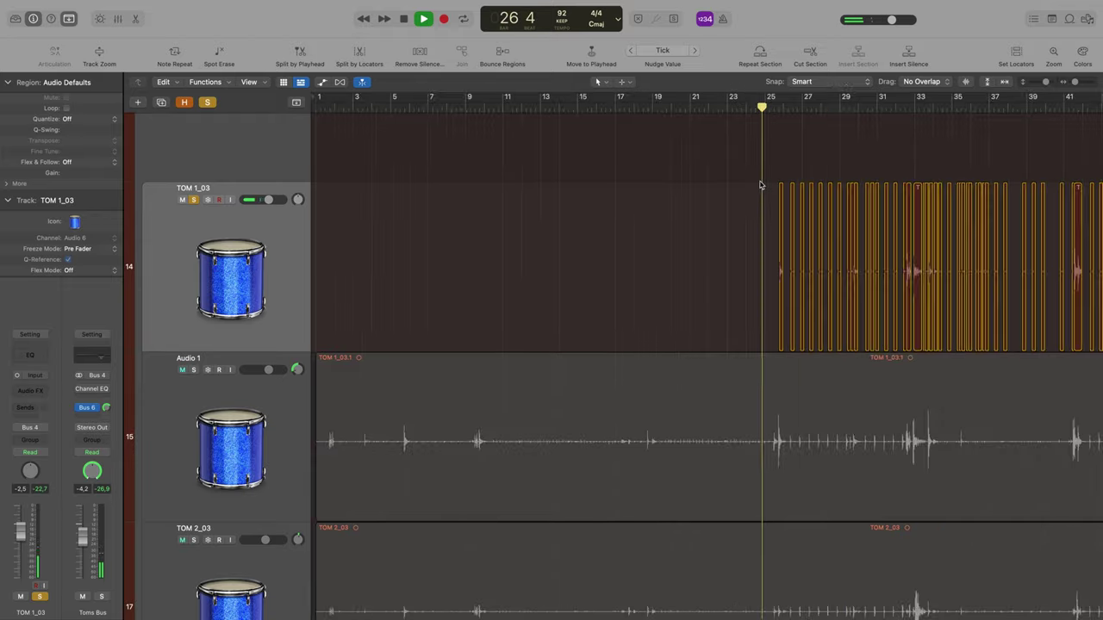
scroll(760, 185, "right", 5)
key("space")
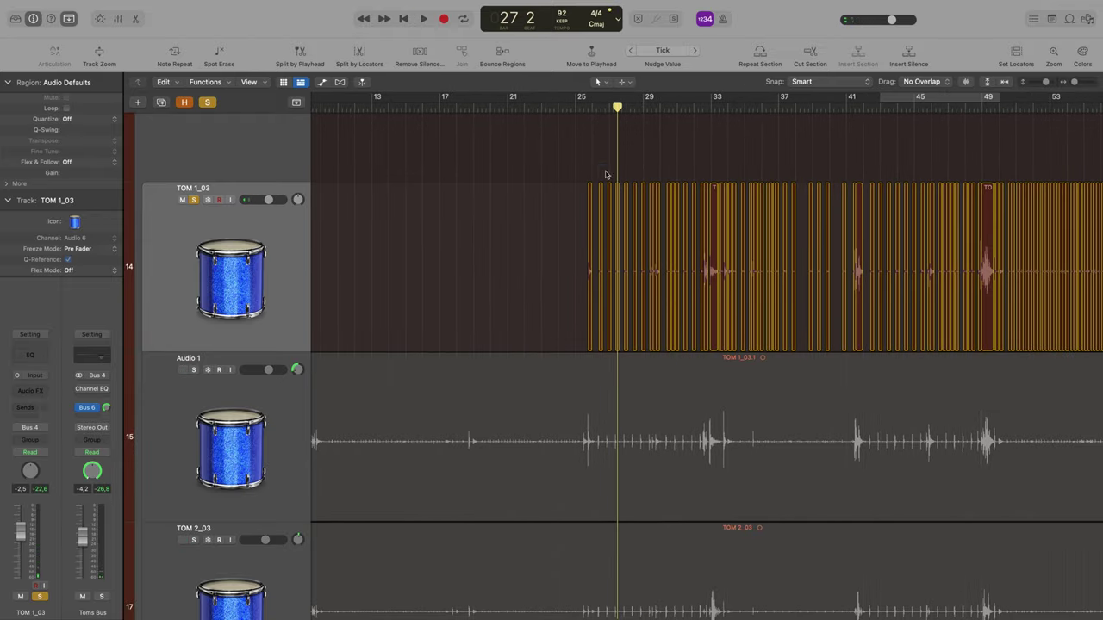
left_click_drag(599, 164, 693, 262)
key("Delete")
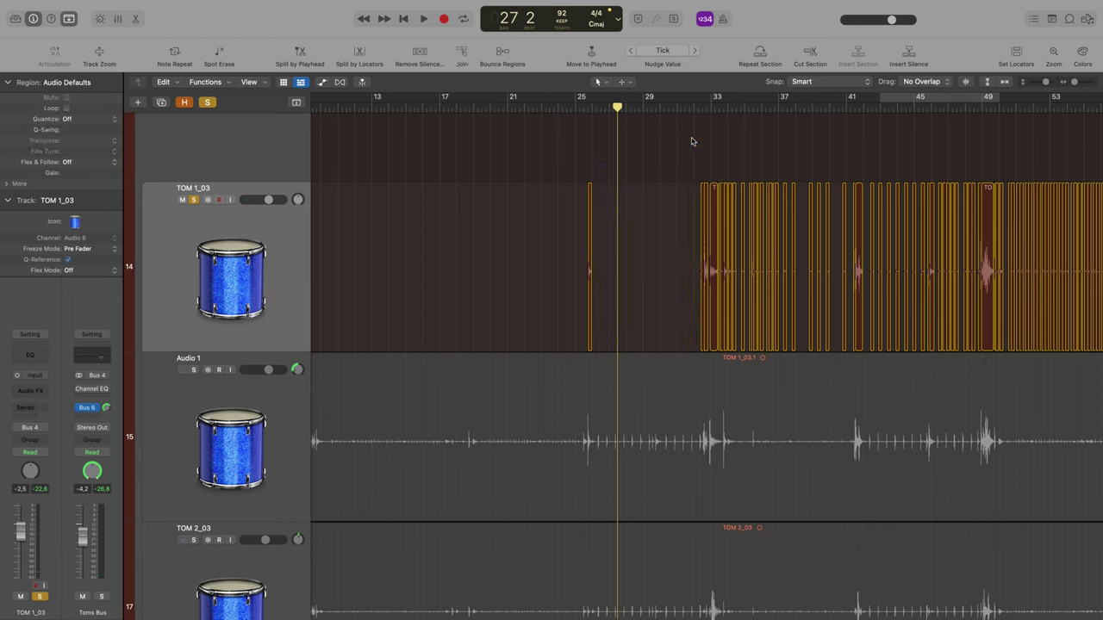
Audition TOM 1_03 from bar 32 and delete the narrow slice just before beat 3 of that bar.
left_click(693, 106)
key("super+Right")
key("super+Right")
key("super+Right")
key("super+Right")
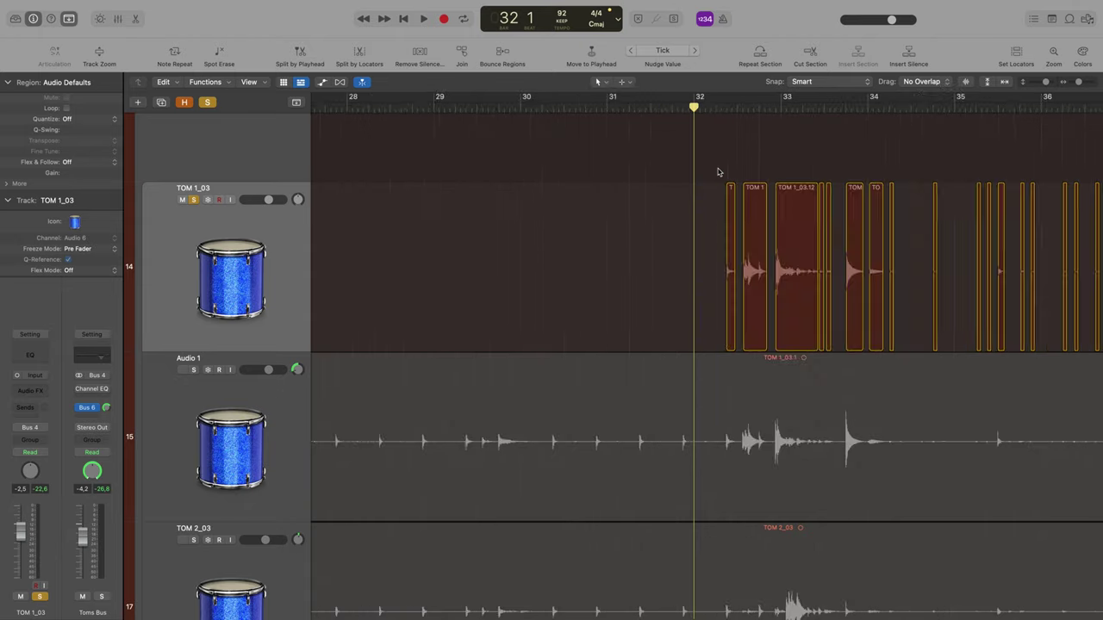
key("space")
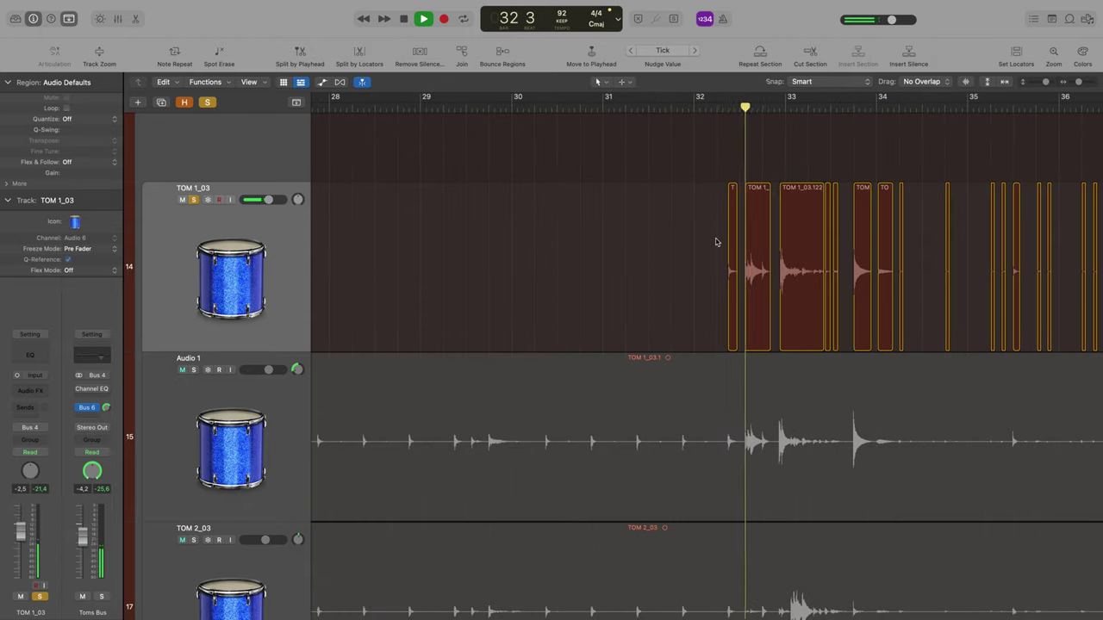
key("space")
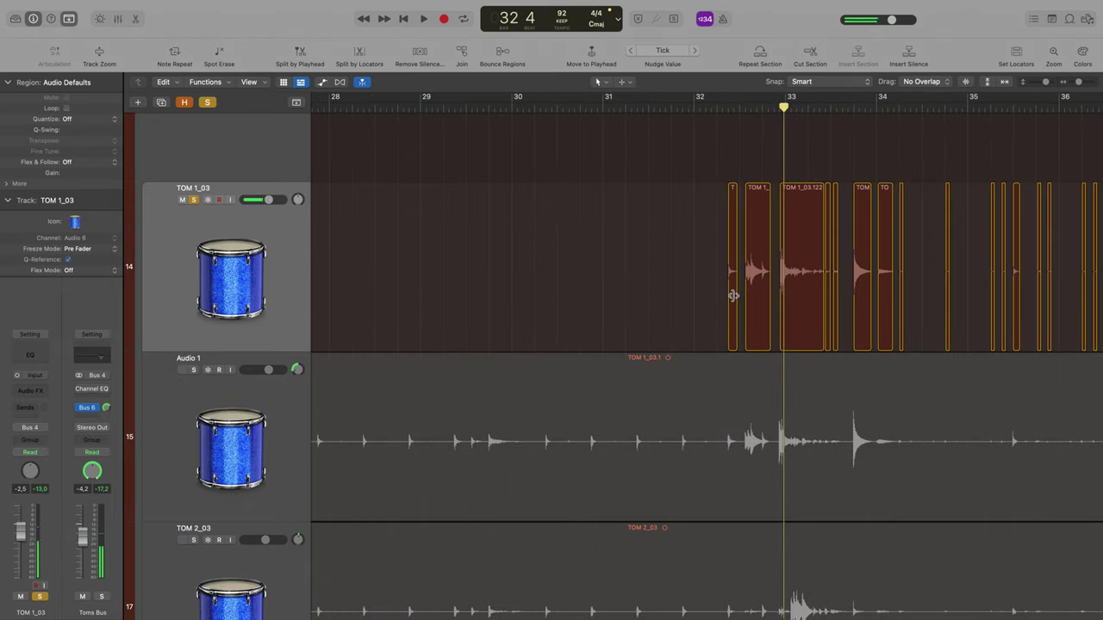
left_click(731, 300)
key("Delete")
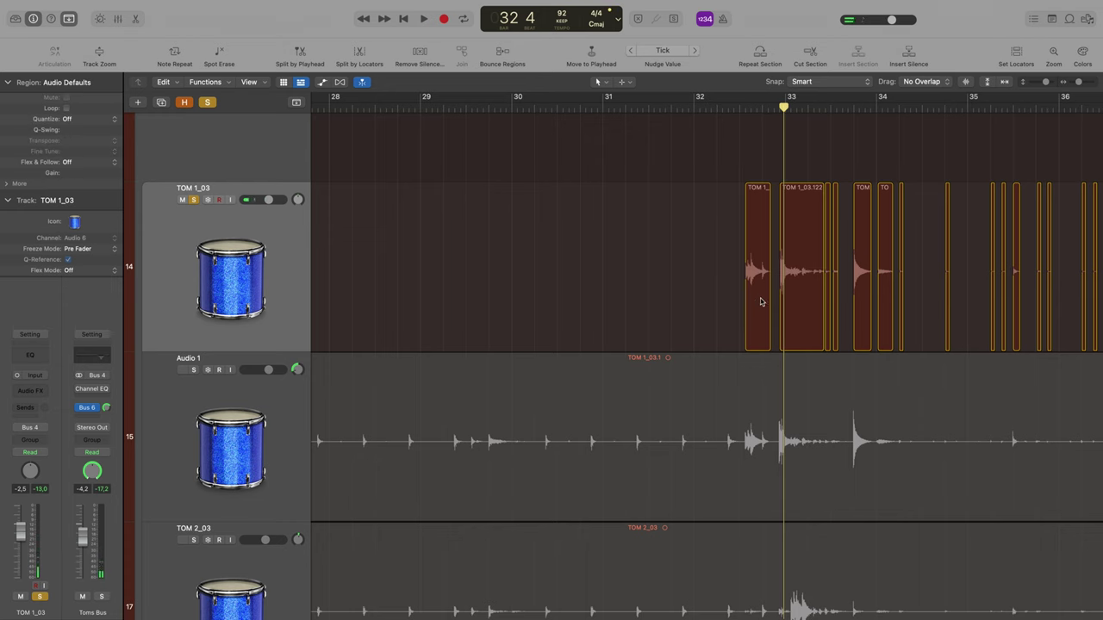
Audition the TOM 1_03 slice at bar 32 beat 3 and shorten its end to about beat 4, cutting off the last small hit.
key("super+Right")
key("super+Right")
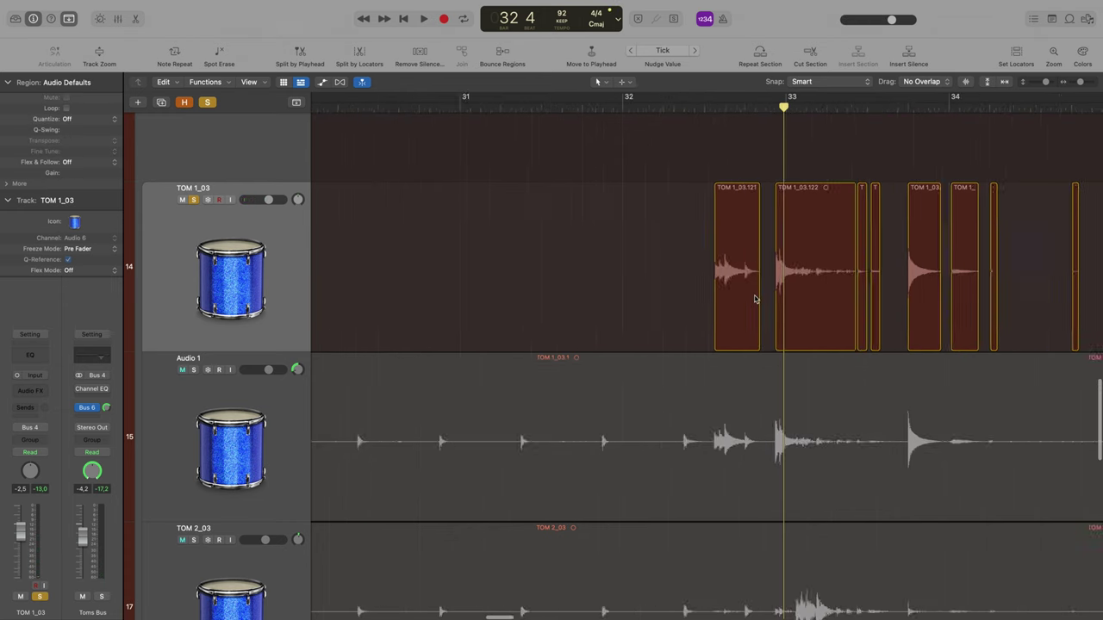
double_click(696, 111)
key("space")
left_click(743, 295)
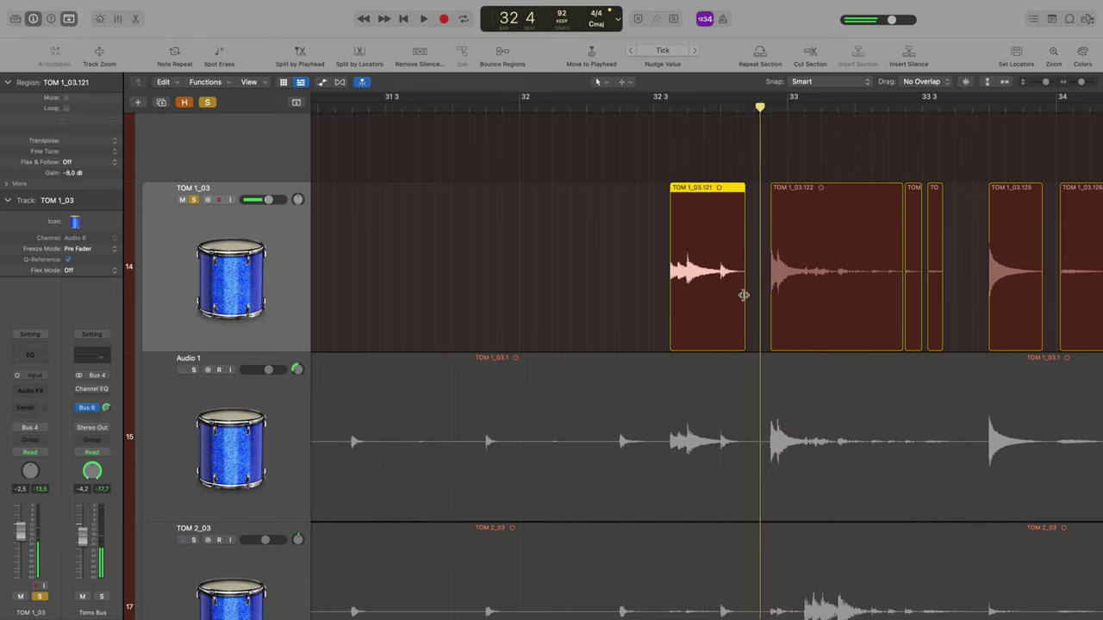
left_click_drag(743, 295, 718, 299)
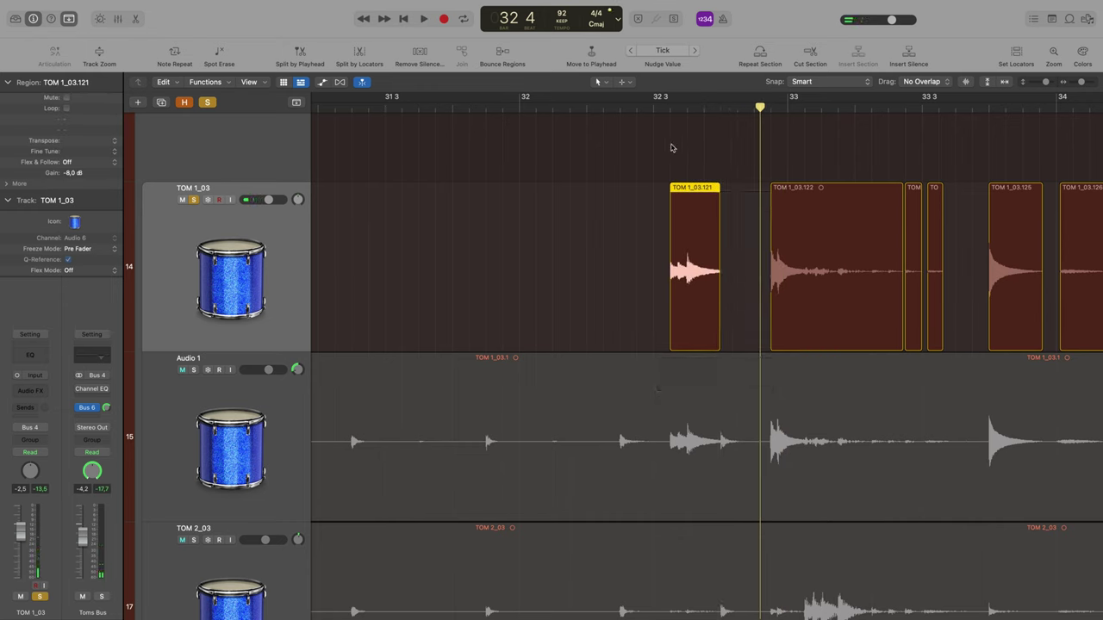
Audition TOM 1_03 from before bar 32 beat 3 and delete the two short slices around bar 33 beat 3.
double_click(644, 107)
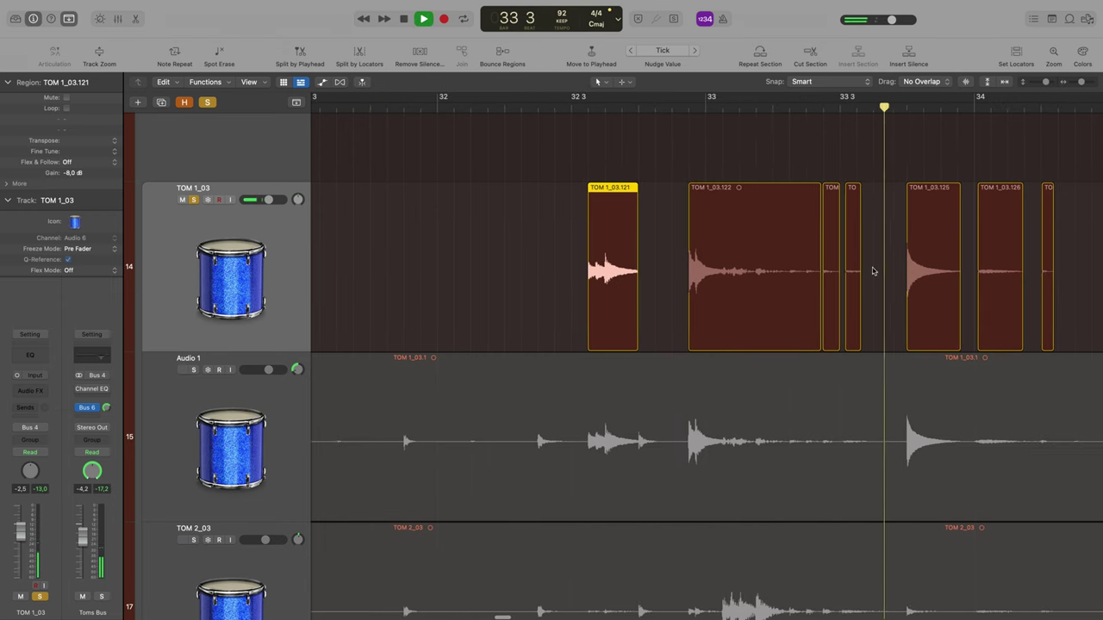
key("space")
left_click_drag(870, 275, 827, 275)
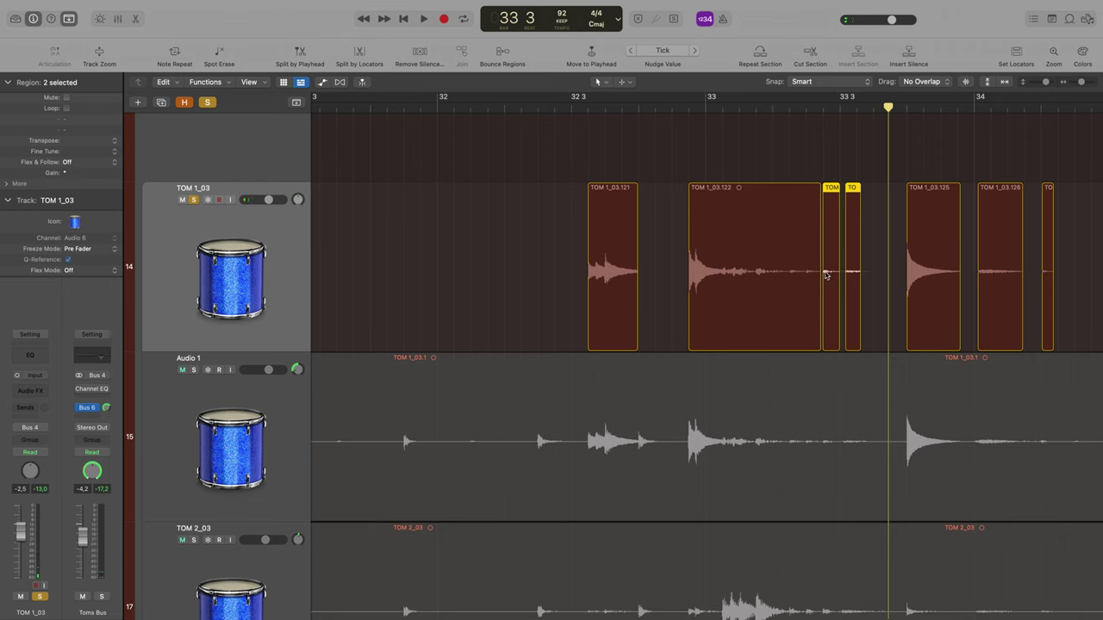
key("Delete")
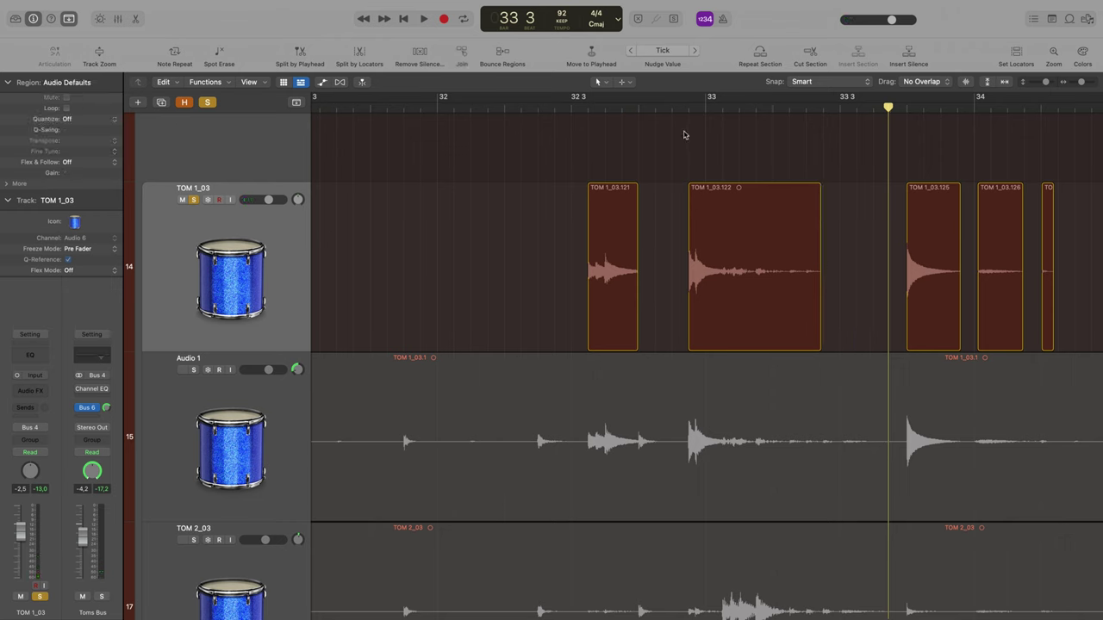
Shorten the long TOM 1_03 slice at bar 33 to end just after the initial hit, auditioning it before and after trimming.
left_click(668, 105)
key("space")
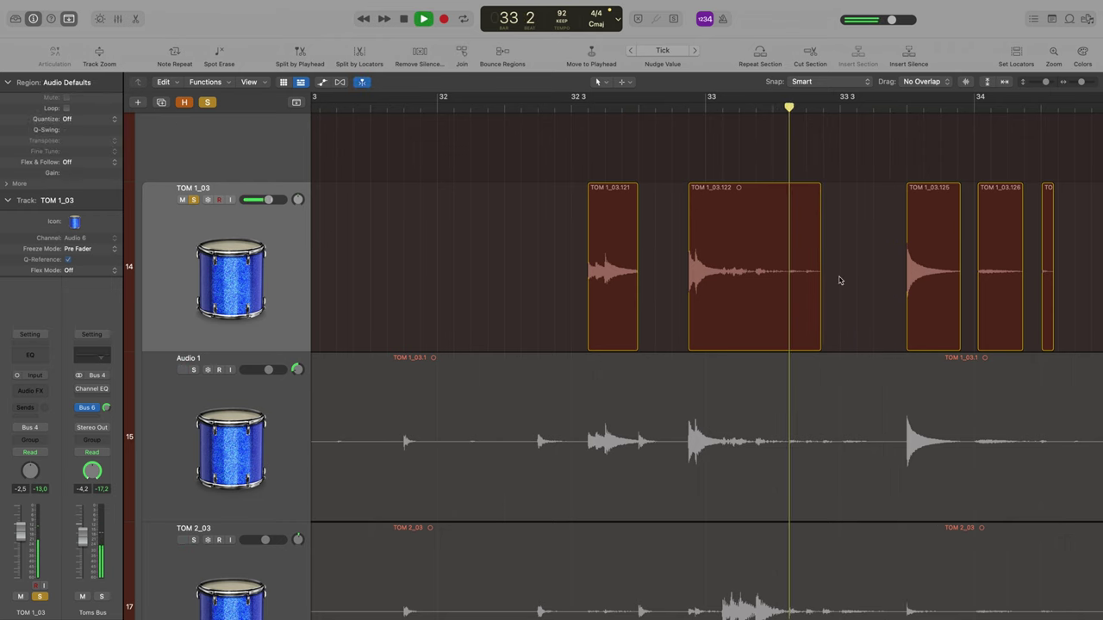
key("space")
left_click_drag(817, 290, 722, 297)
left_click(666, 110)
key("space")
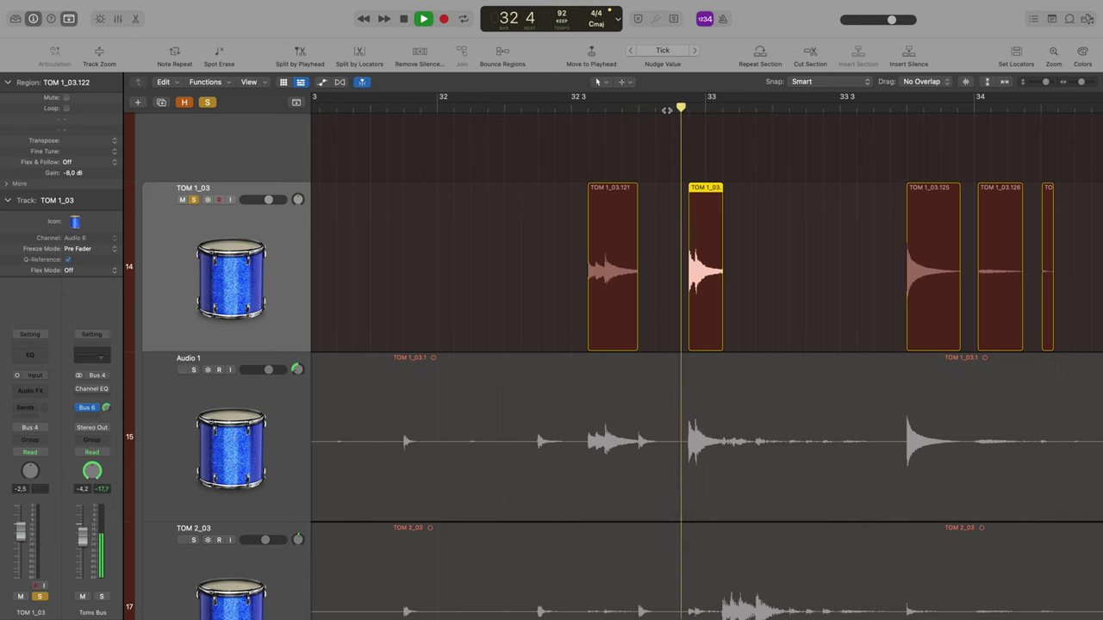
key("space")
Audition the TOM 1_03 hit at bar 33 beat 4 and delete the three slices after it, from bar 34 up to bar 35.
scroll(853, 202, "right", 2)
scroll(853, 202, "right", 8)
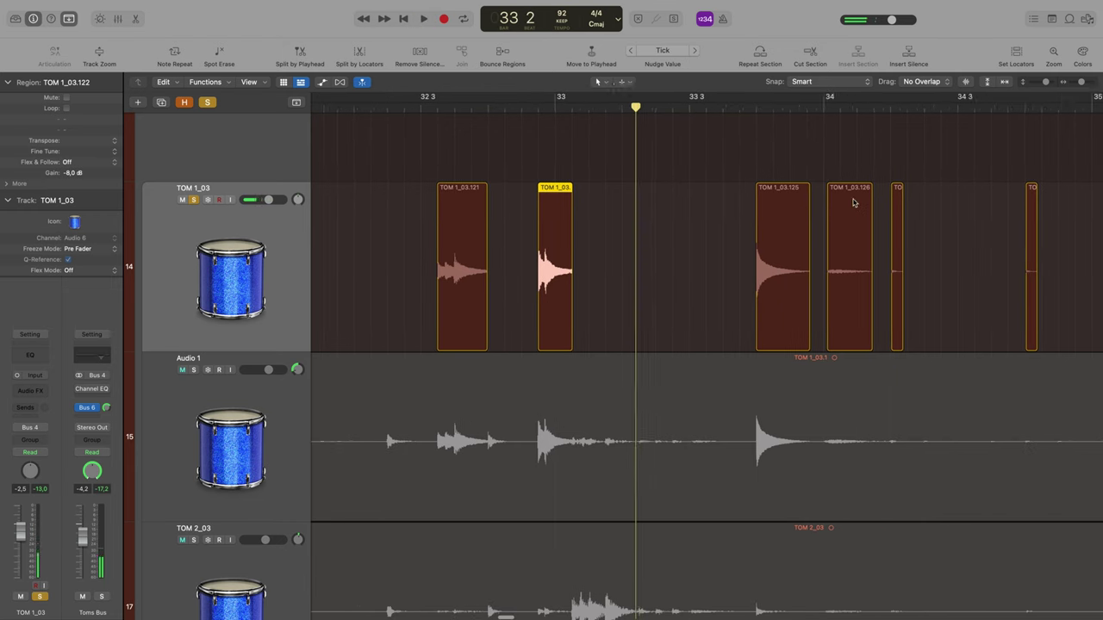
key("space")
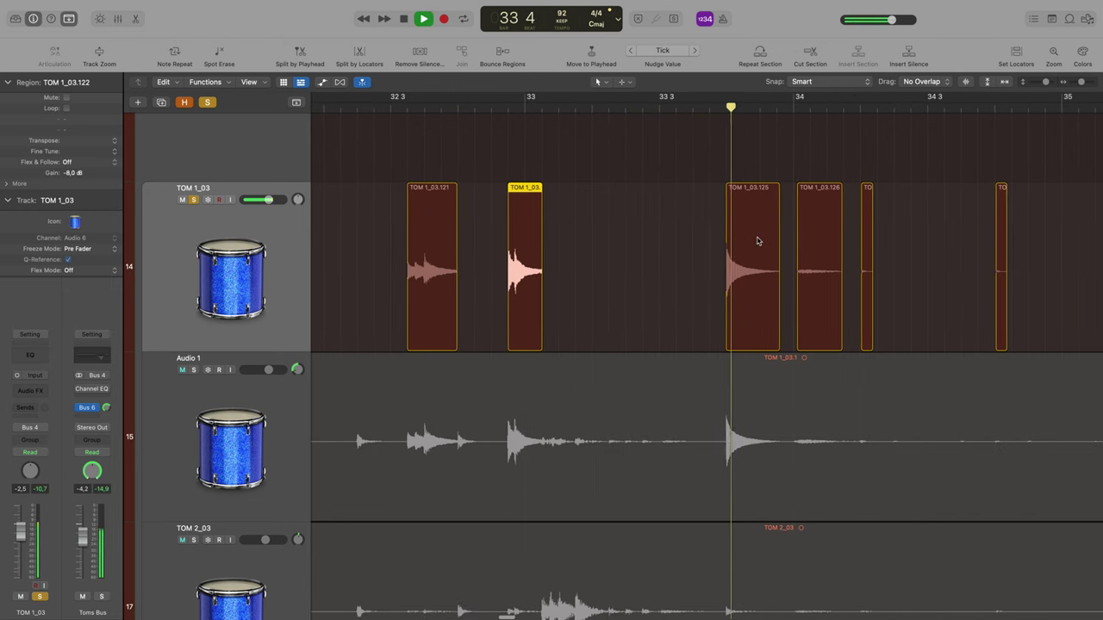
key("space")
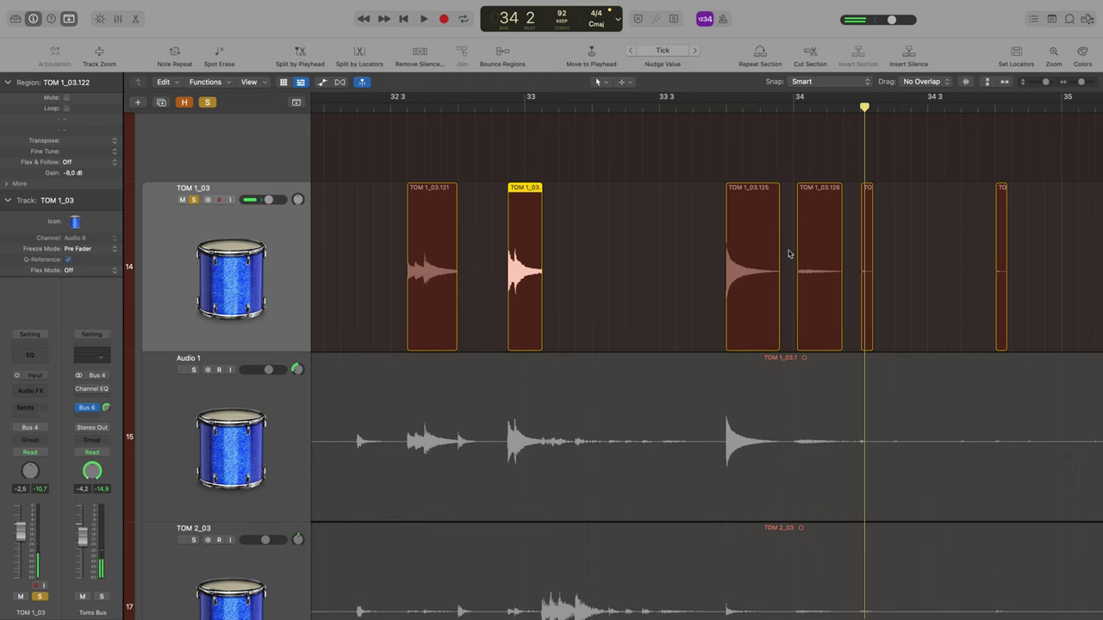
left_click_drag(787, 253, 1071, 257)
key("Delete")
Audition the TOM 1_03 hits at bar 98, starting playback just before the bar.
scroll(1070, 262, "right", 8)
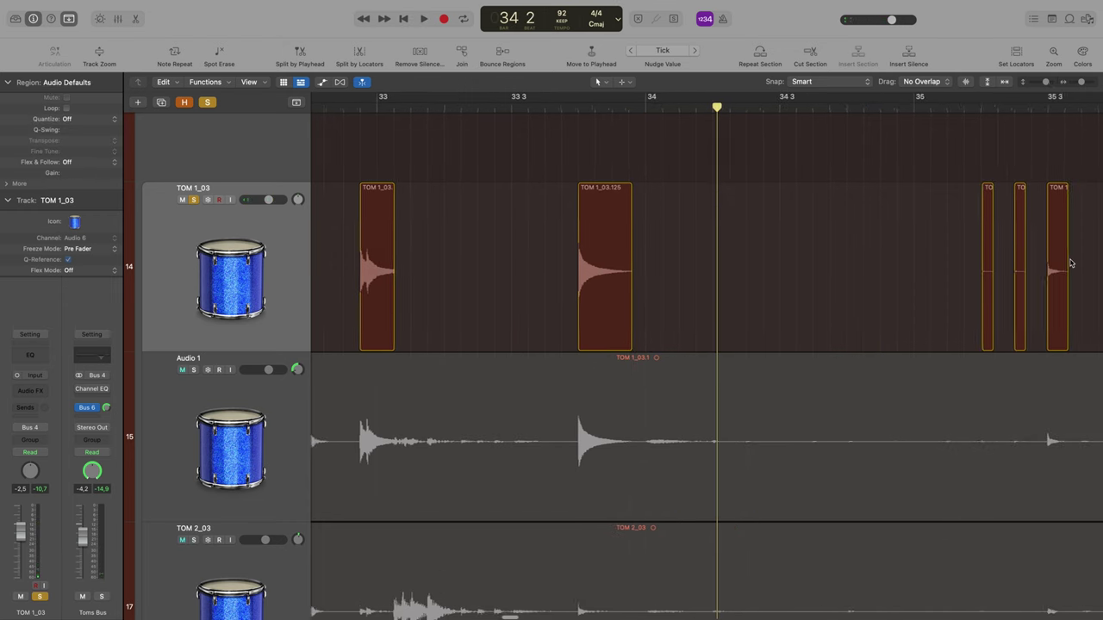
scroll(1071, 263, "right", 15)
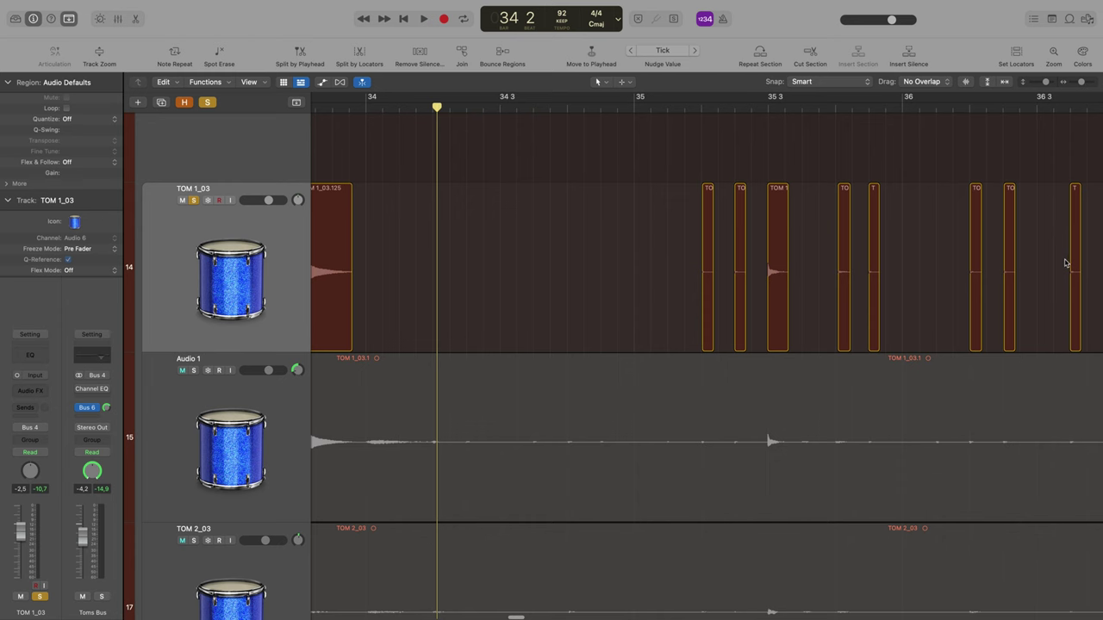
scroll(977, 263, "down", 3)
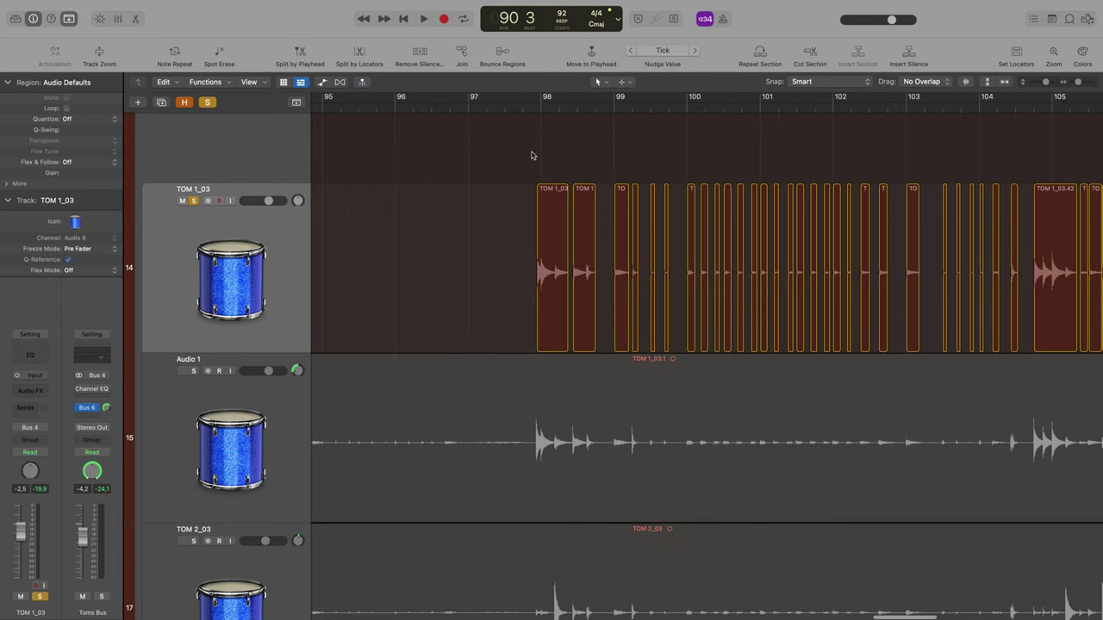
left_click(524, 109)
key("space")
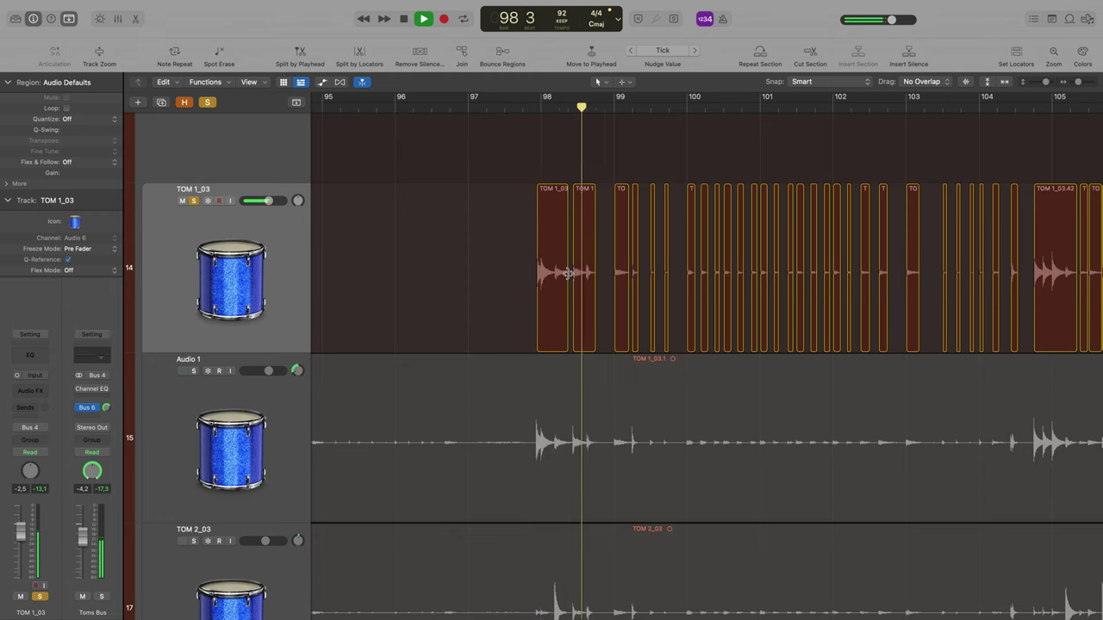
key("space")
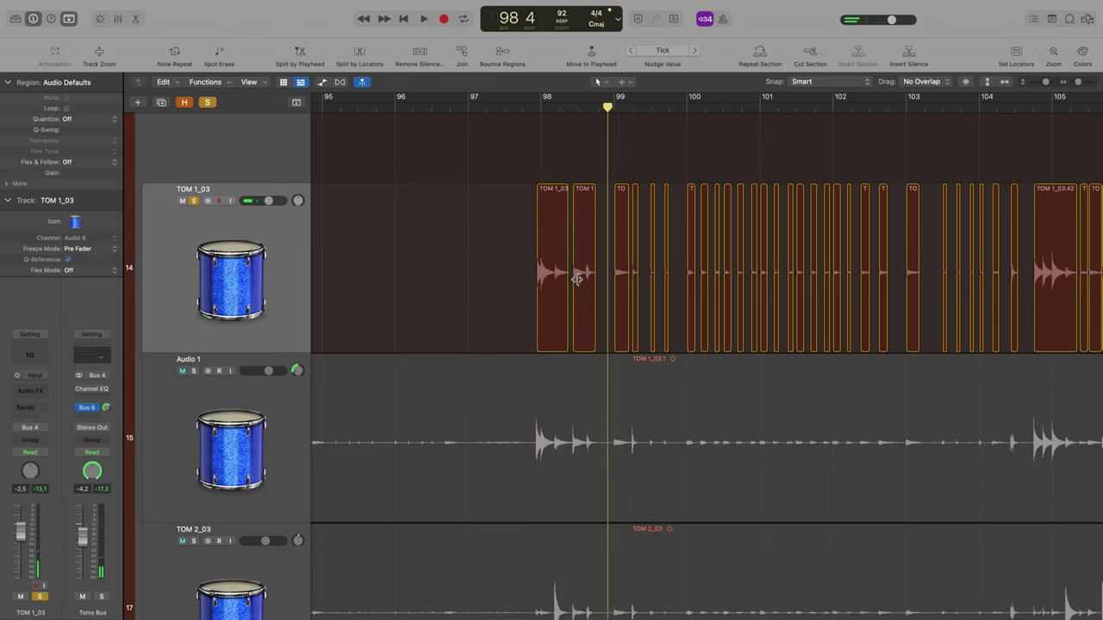
Delete the TOM 1_03 slices from around bar 98 beat 3 up to the hits at bar 104 beat 4, and replay the remaining bar 98 slice.
left_click_drag(582, 160, 1017, 302)
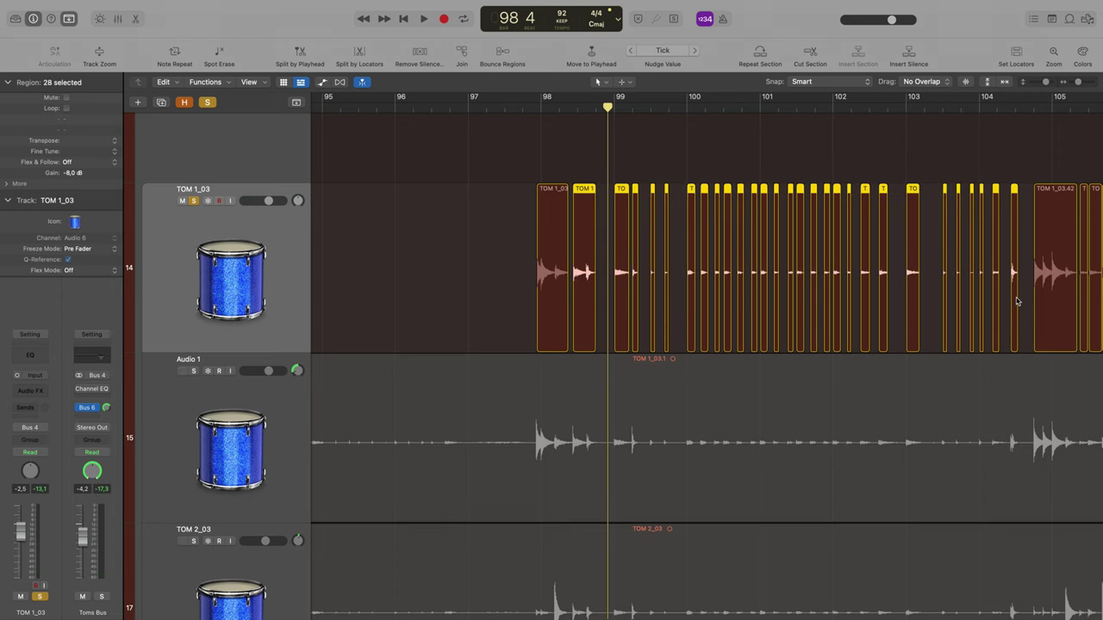
key("Delete")
left_click(532, 109)
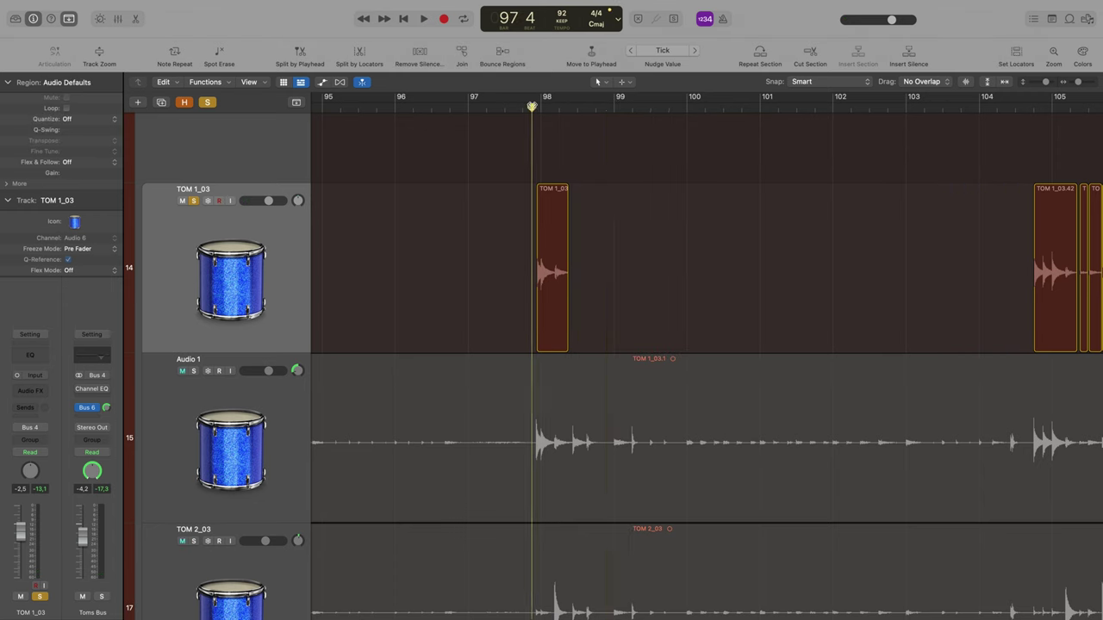
key("space")
key("space")
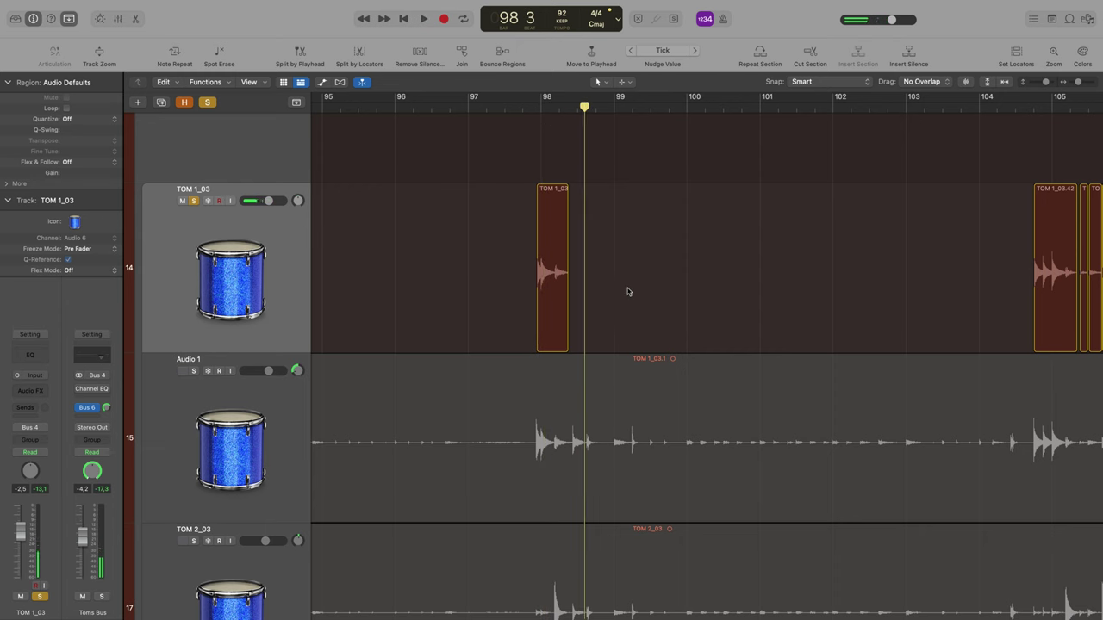
Audition the TOM 1_03 hits starting at bar 104 beat 4.
scroll(638, 285, "right", 10)
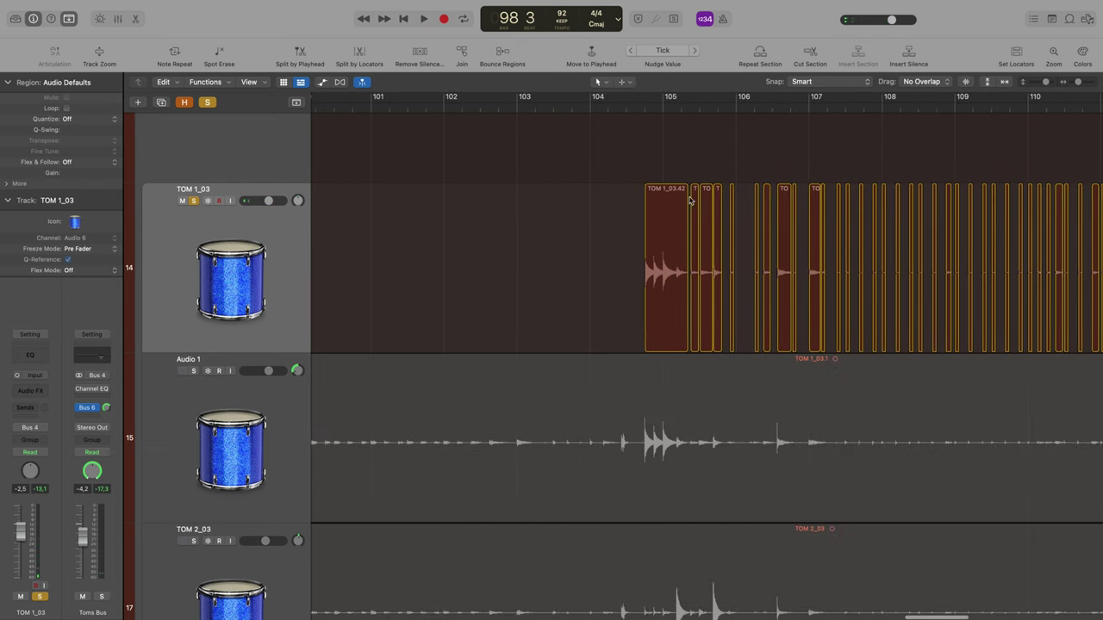
left_click(637, 109)
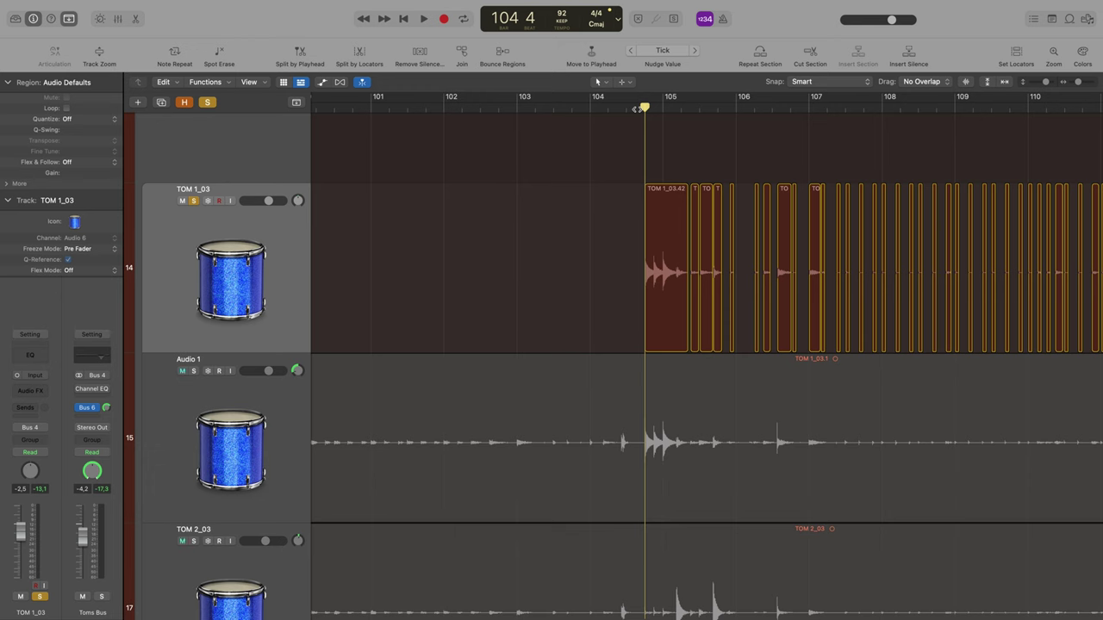
key("space")
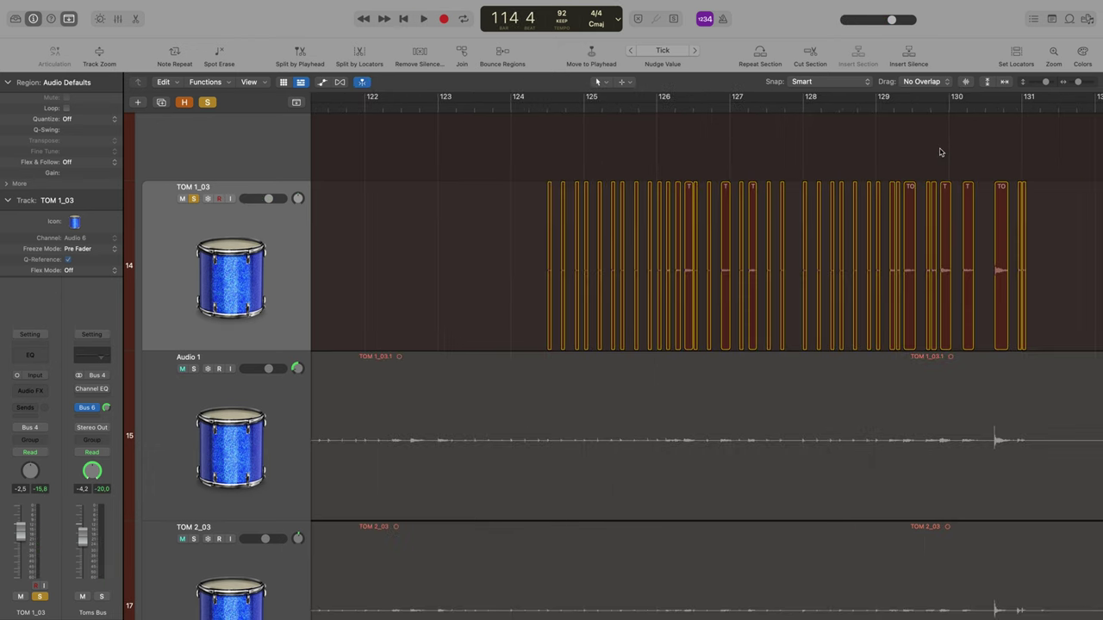
Audition the TOM 1_03 hit at bar 130, and delete all the track's slices from bar 124 to bar 131.
left_click(965, 110)
key("space")
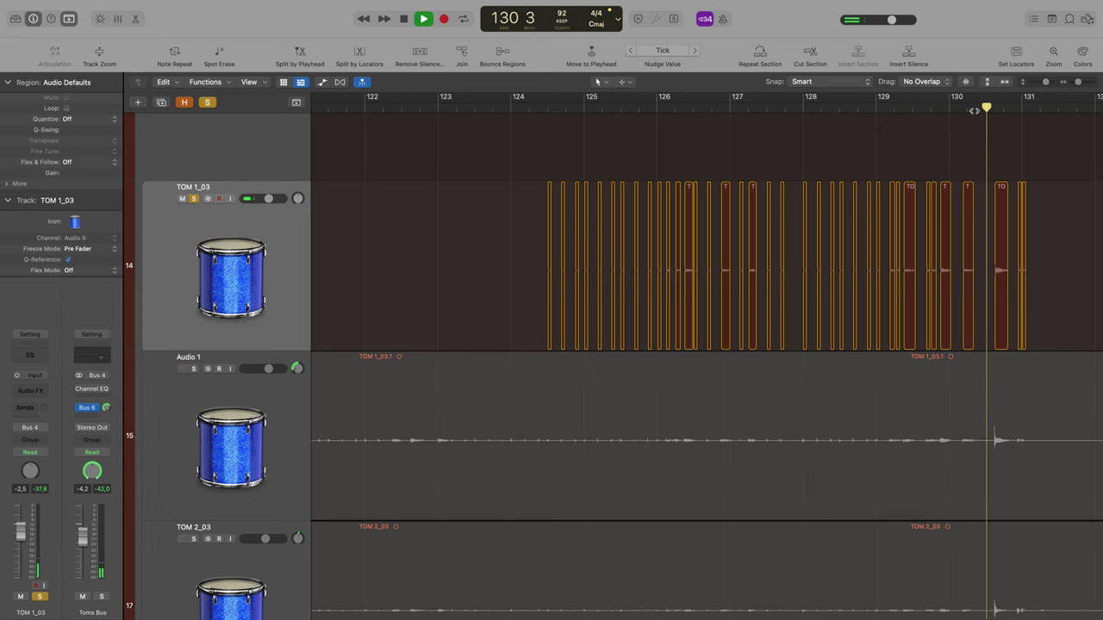
key("space")
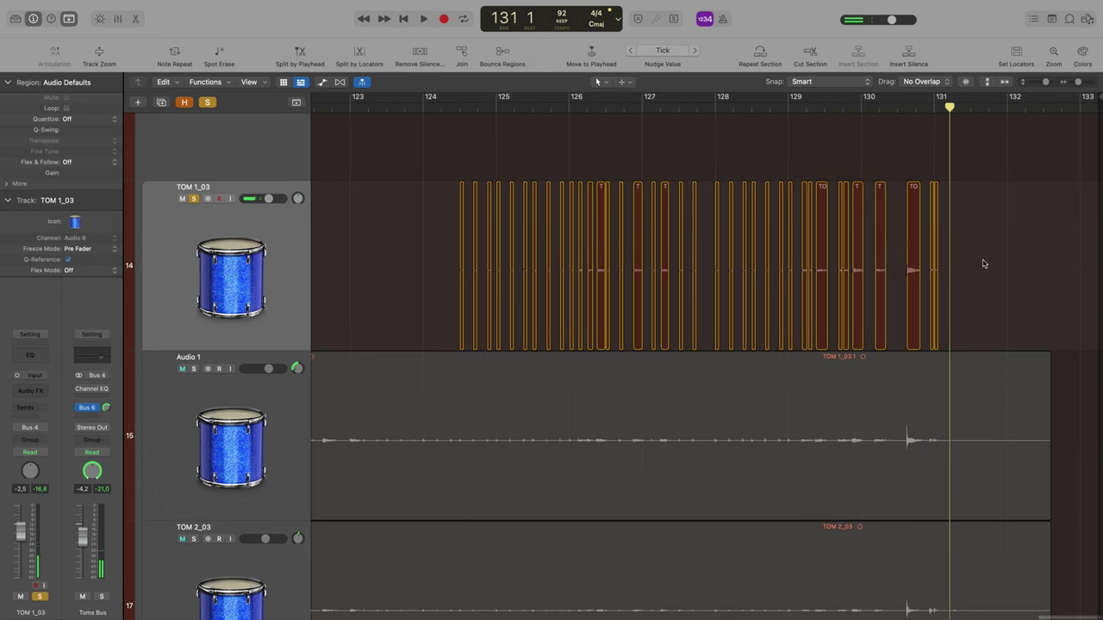
left_click_drag(983, 264, 407, 272)
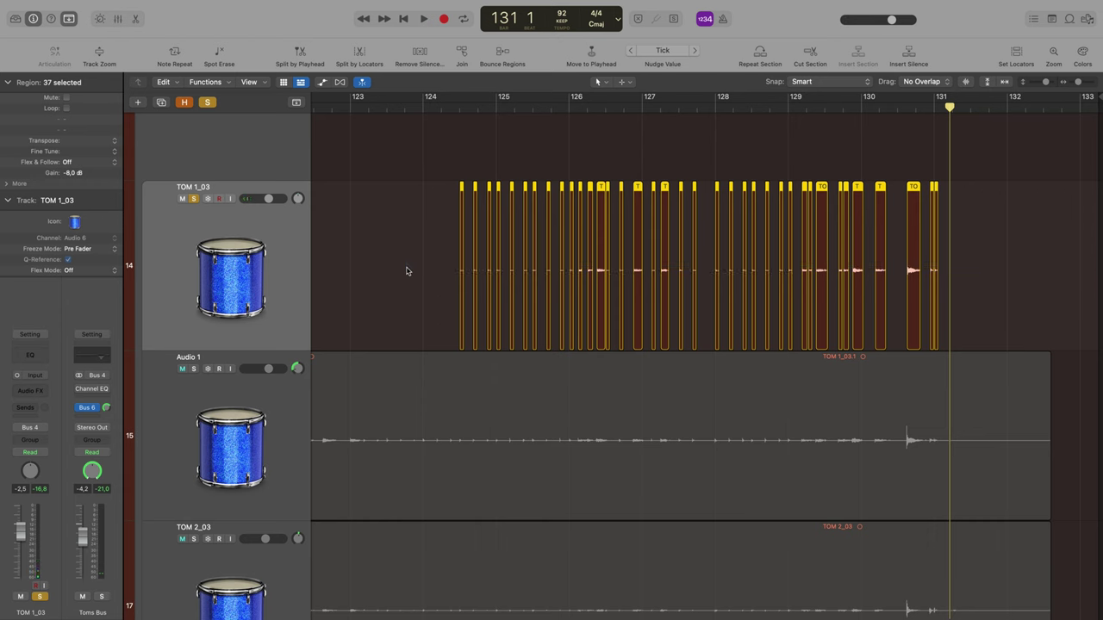
key("Delete")
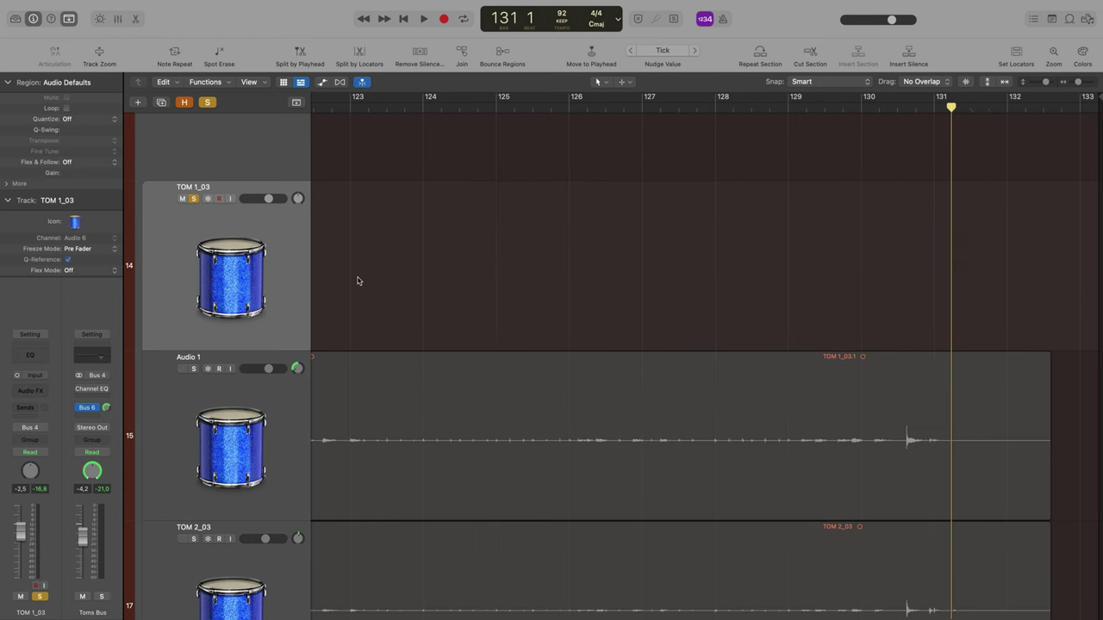
Reorder the tracks so TOM 2_03 and TOM 3_03 sit directly below TOM 1_03, above the full-length Audio 1, 15 and 16 copies.
key("z")
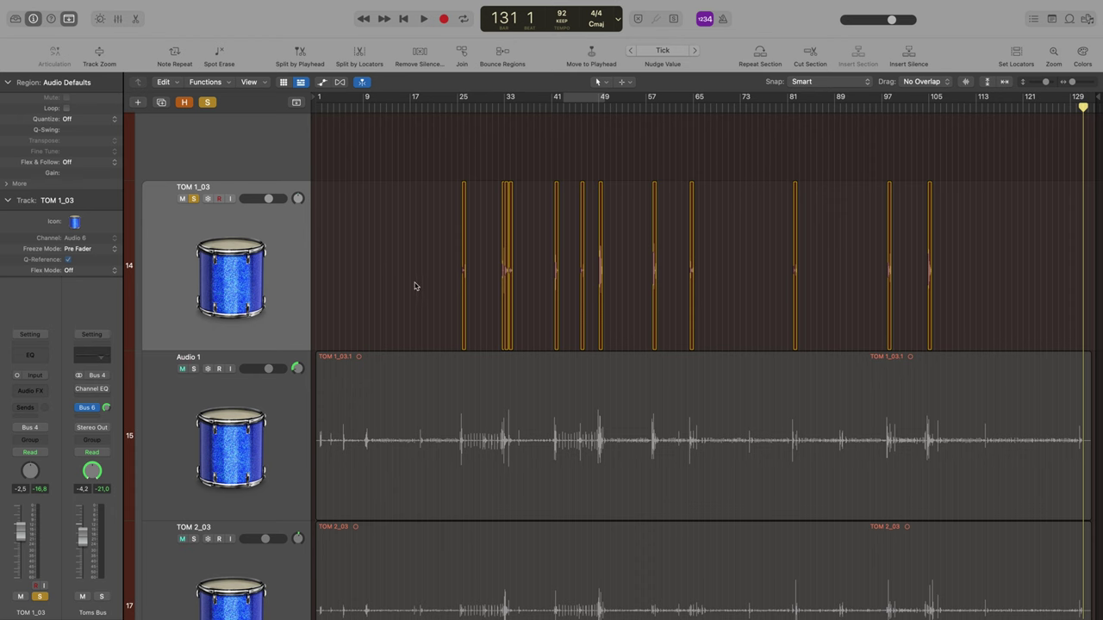
key("cmd+Up")
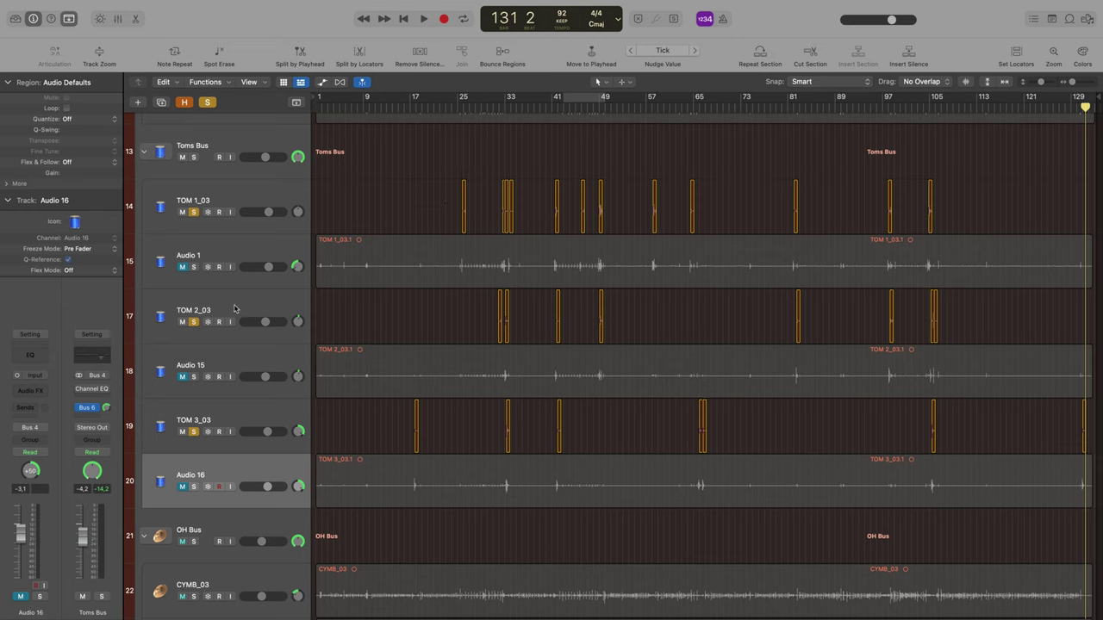
left_click_drag(235, 308, 237, 250)
left_click_drag(246, 422, 249, 297)
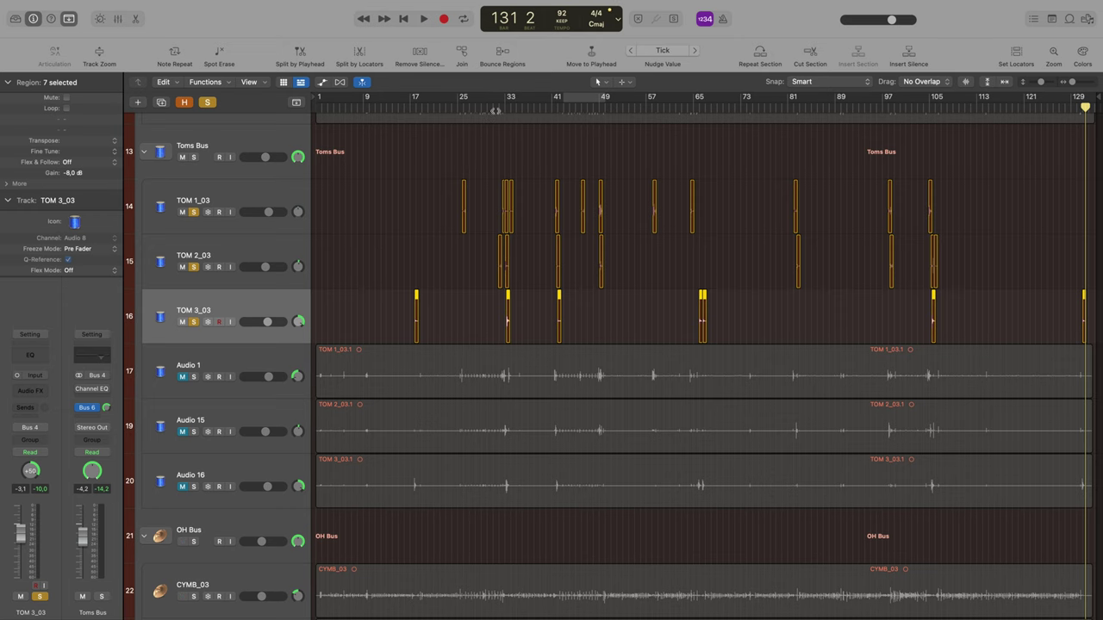
Audition the three cleaned TOM tracks together with the Toms Bus soloed, starting playback at bar 31.
left_click(495, 110)
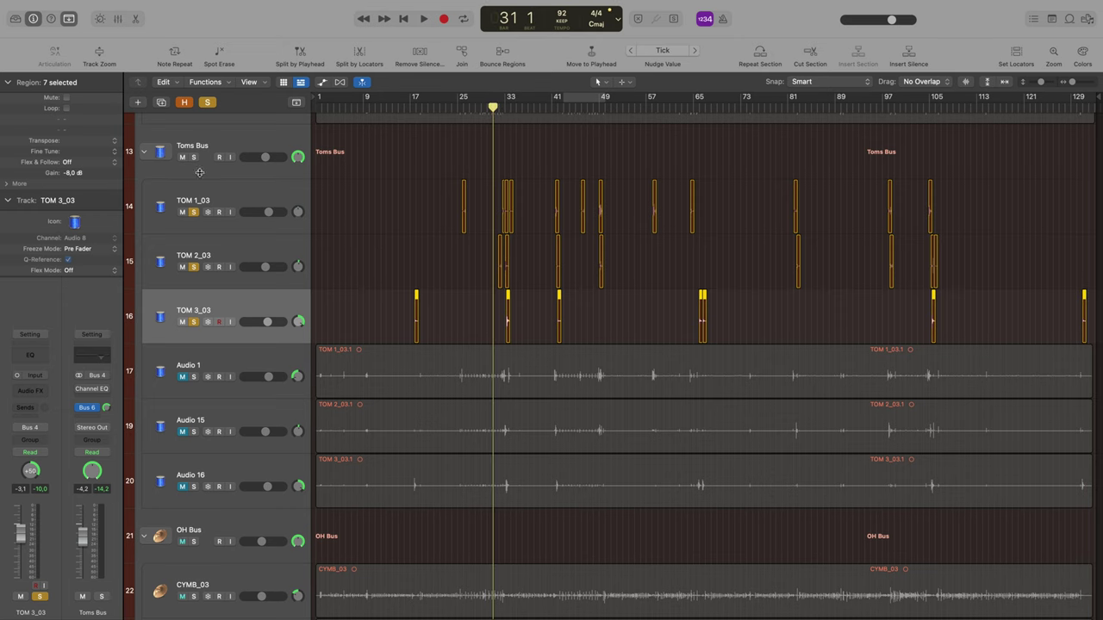
key("space")
key("super+Right")
key("super+Right")
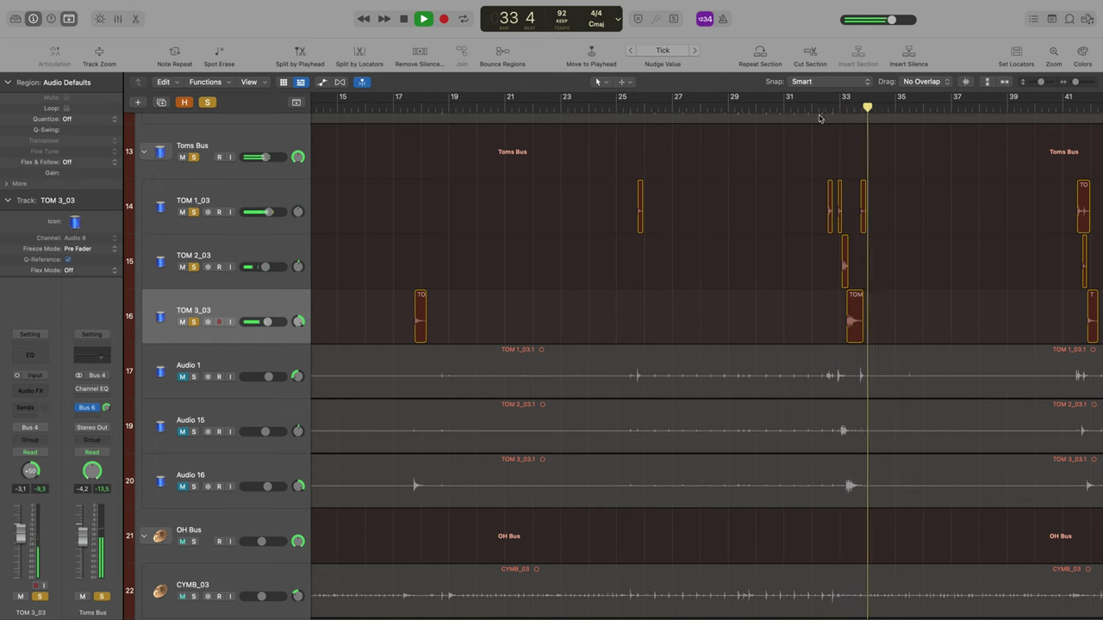
key("space")
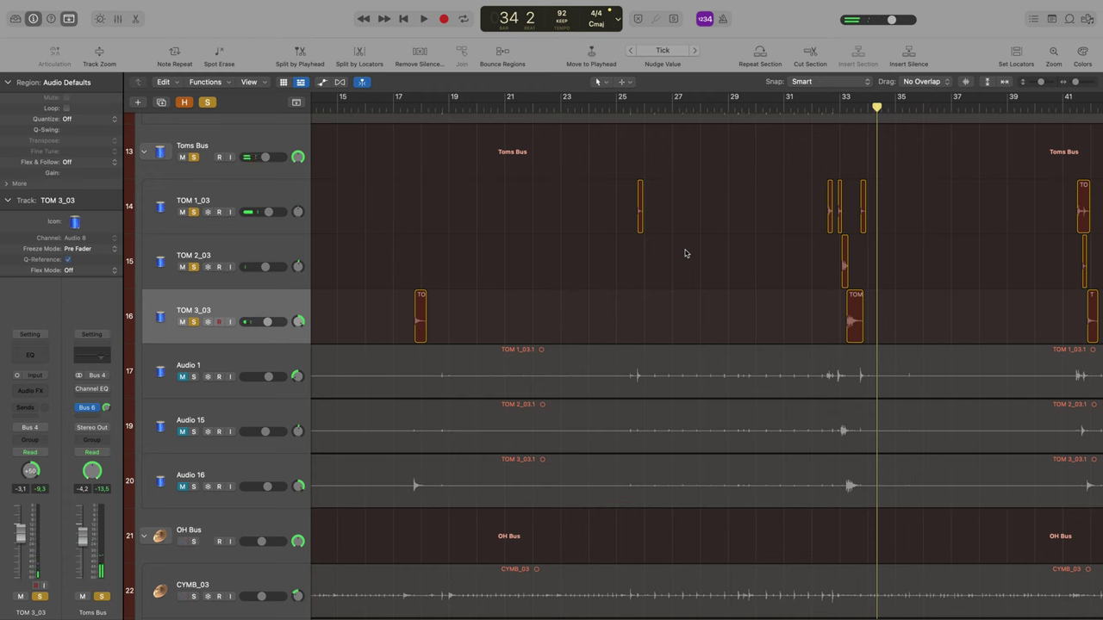
Apply a fade-in of 5 and a fade-out of 5 to all slices on TOM 1_03, TOM 2_03 and TOM 3_03.
scroll(648, 256, "right", 10)
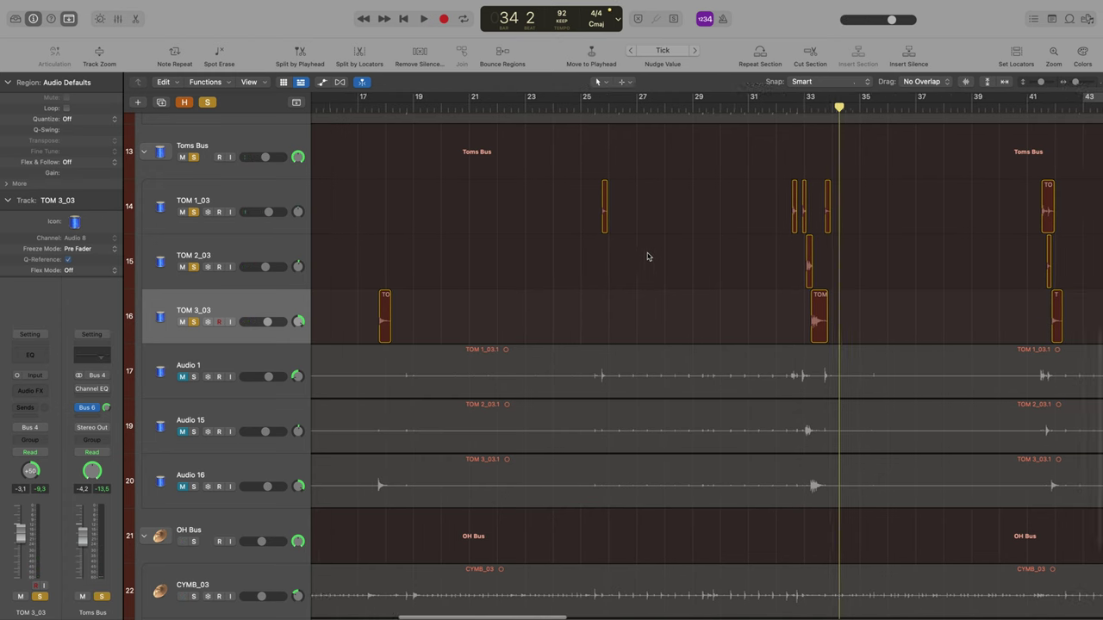
scroll(648, 255, "right", 4)
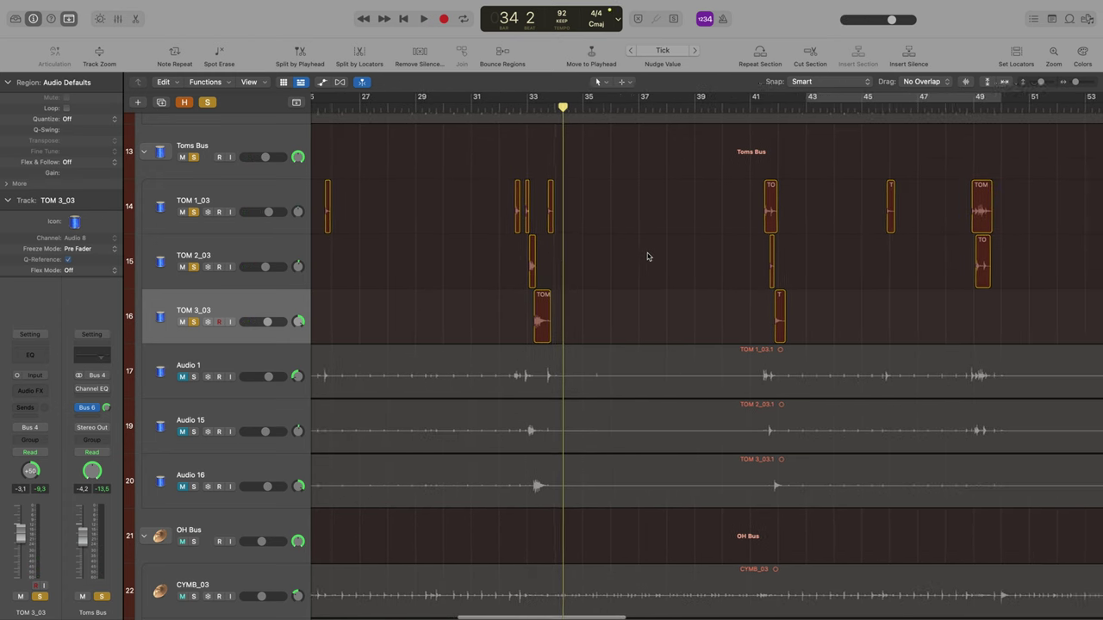
scroll(648, 256, "down", 5)
scroll(647, 256, "up", 1)
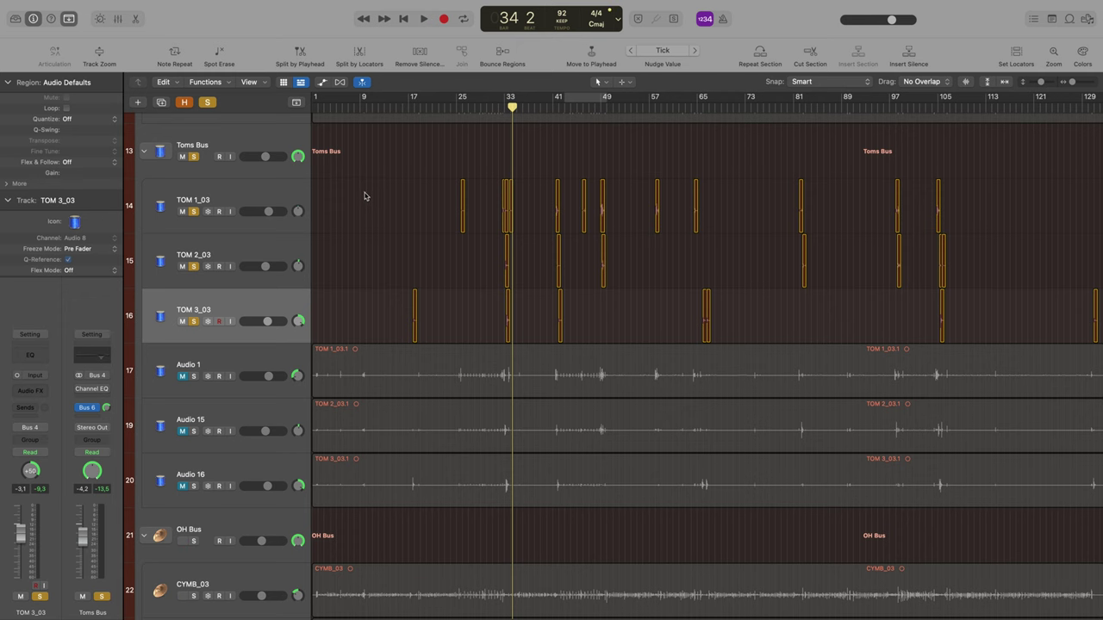
left_click_drag(363, 196, 1097, 335)
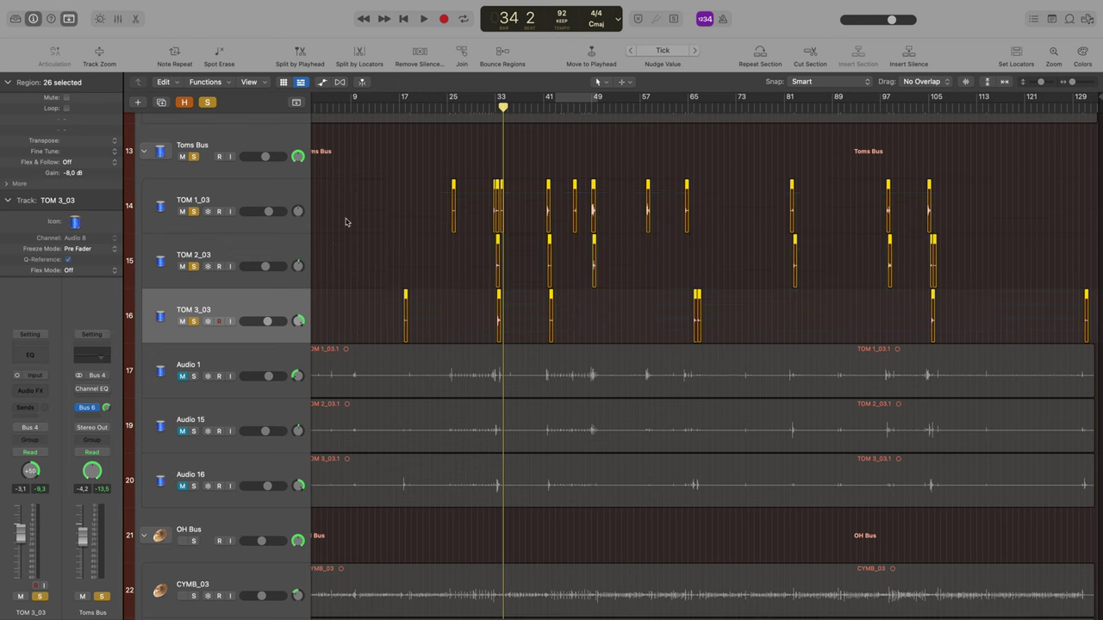
left_click(10, 183)
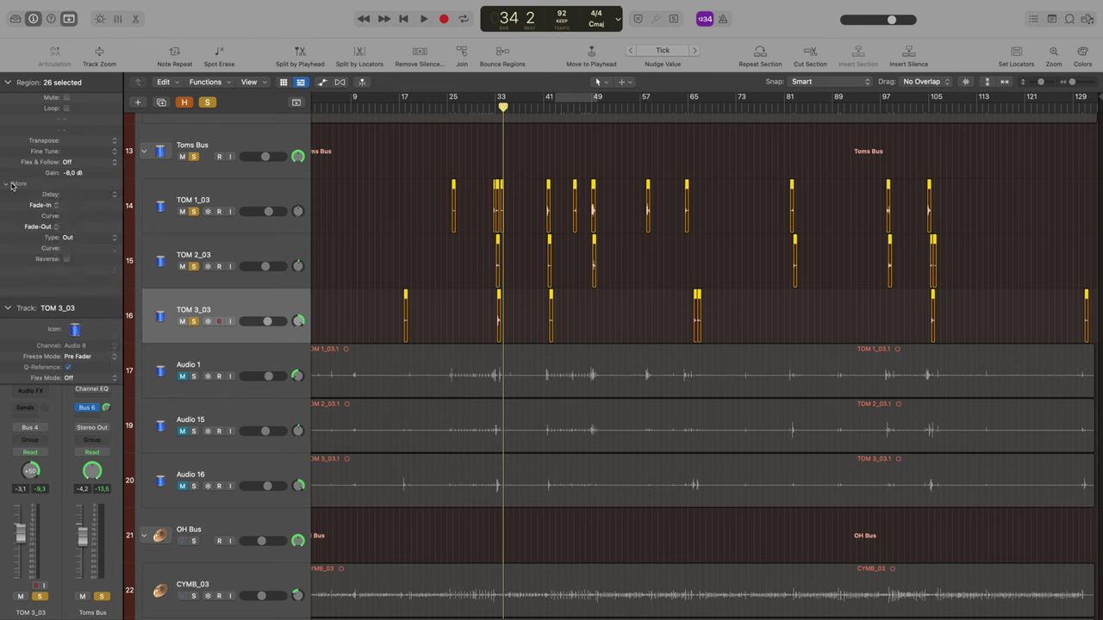
double_click(66, 206)
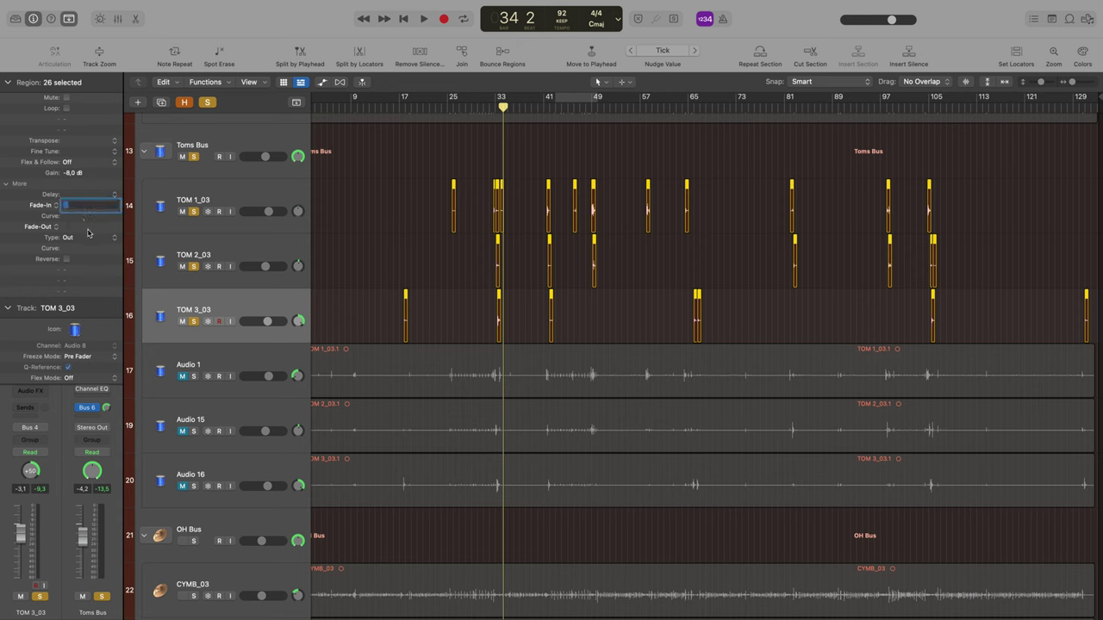
type("5")
key("Return")
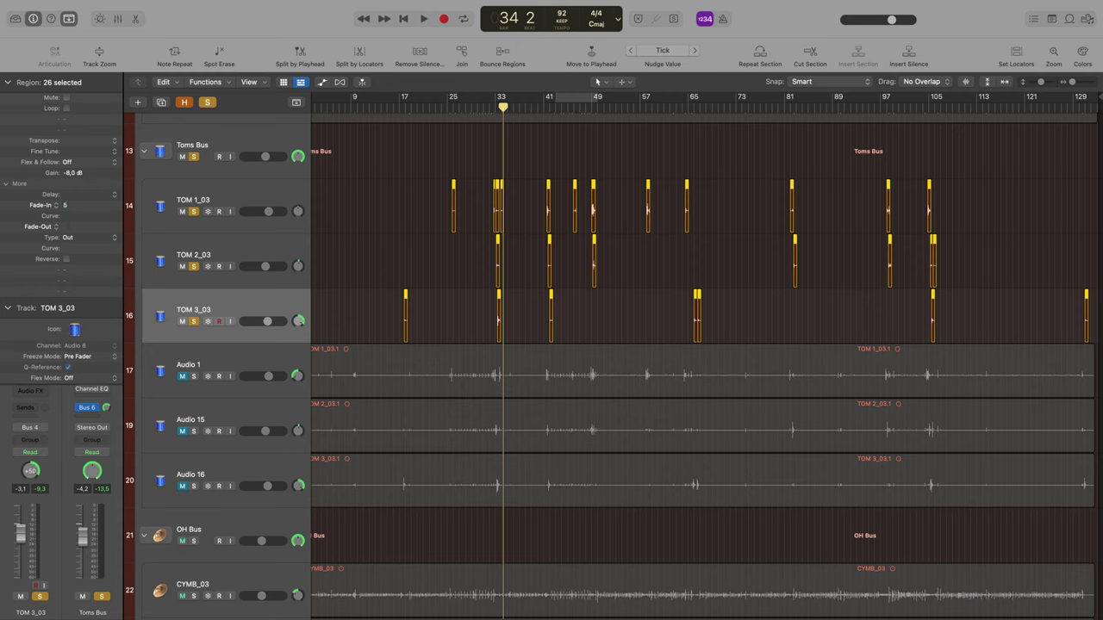
double_click(72, 227)
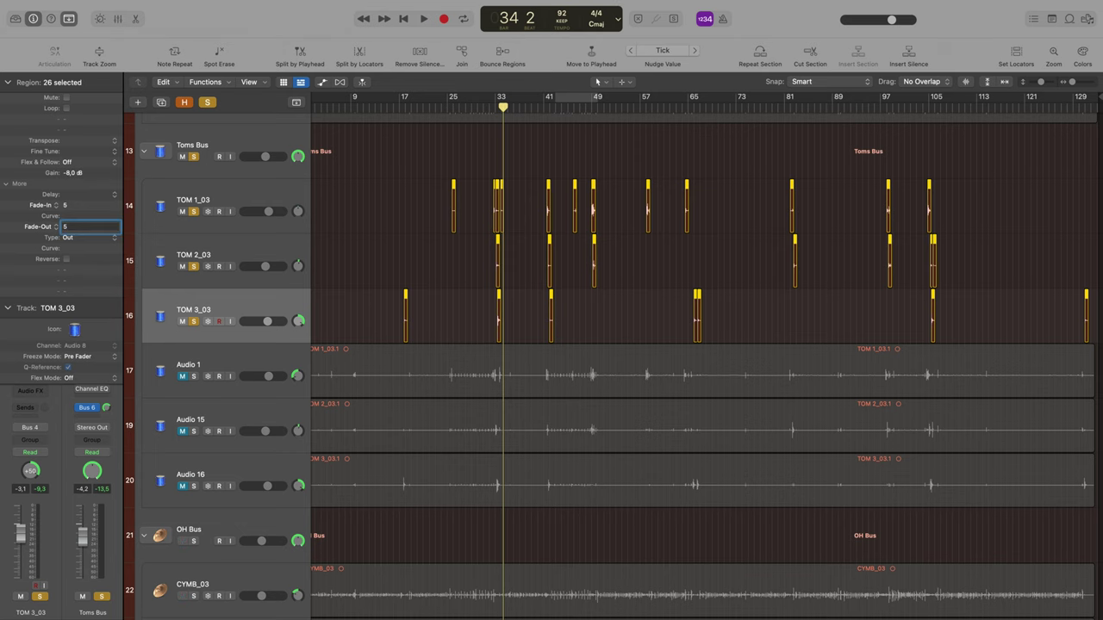
key("Return")
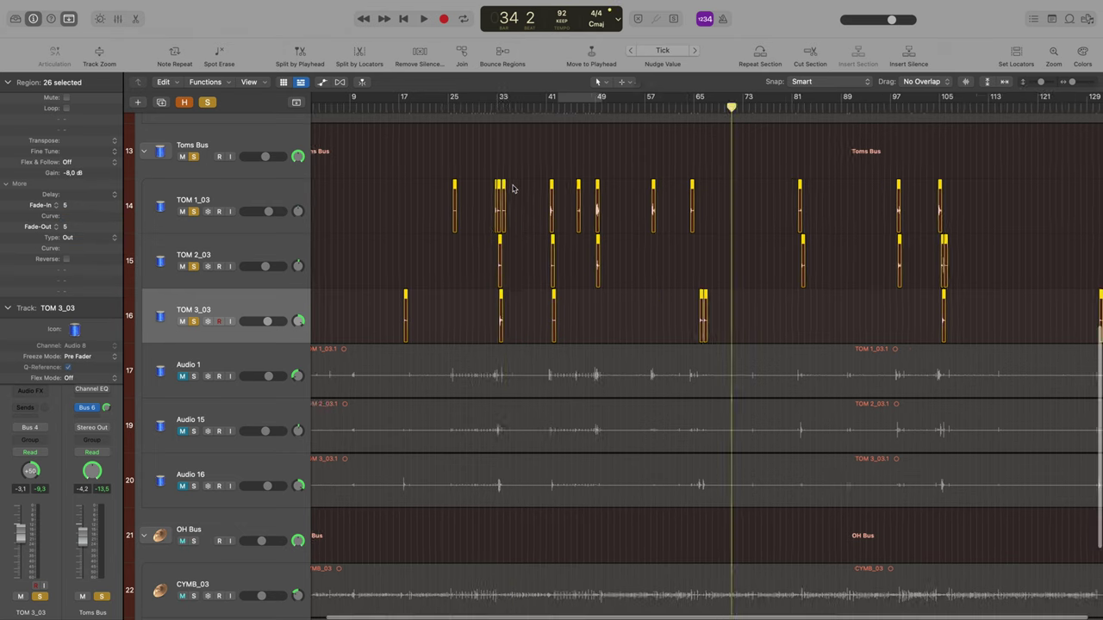
Inspect the fade and the decaying waveform of a TOM 3_03 slice up close.
key("super+Right")
key("super+Right")
key("super+Right")
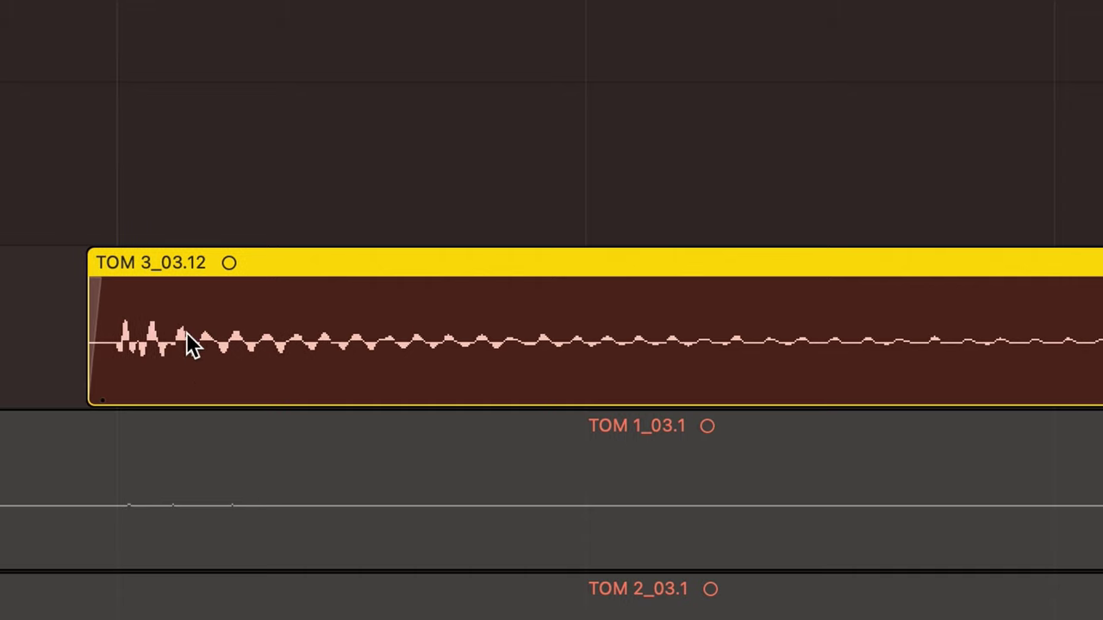
scroll(216, 337, "right", 15)
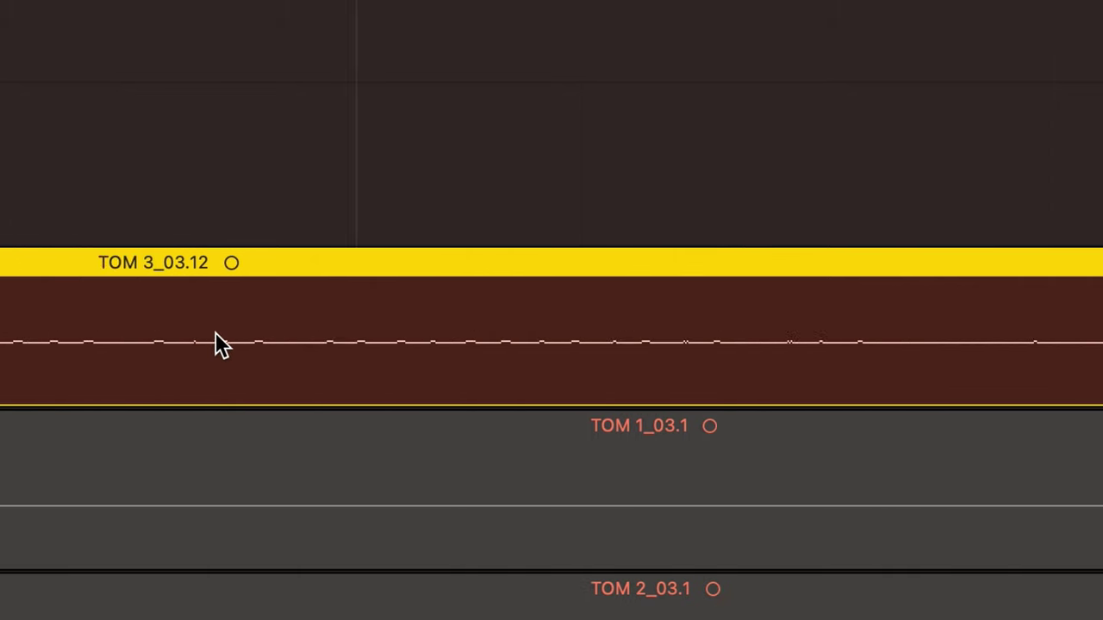
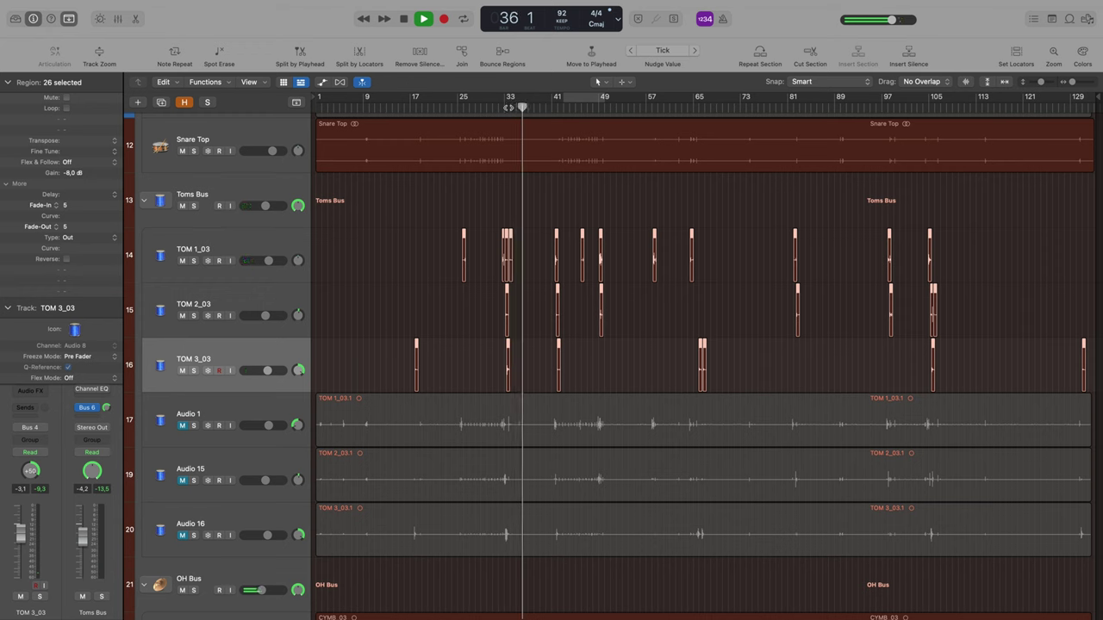
Mute the three cleaned TOM tracks, unmute Audio 1, Audio 15 and Audio 16, and audition the uncleaned fill through bar 35.
key("space")
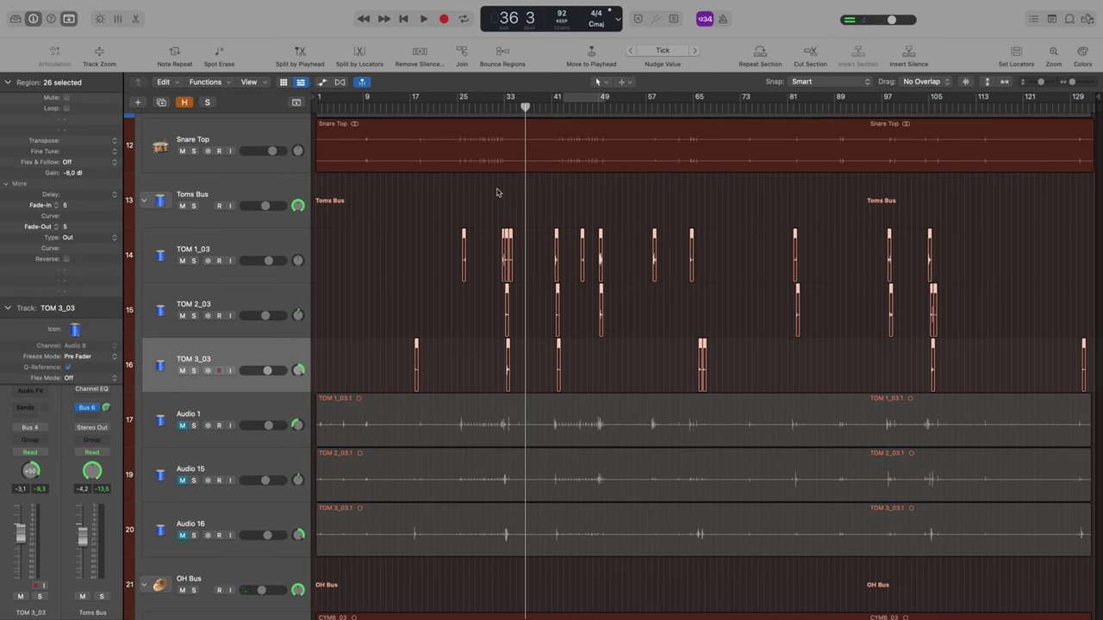
left_click(182, 371)
left_click(181, 316)
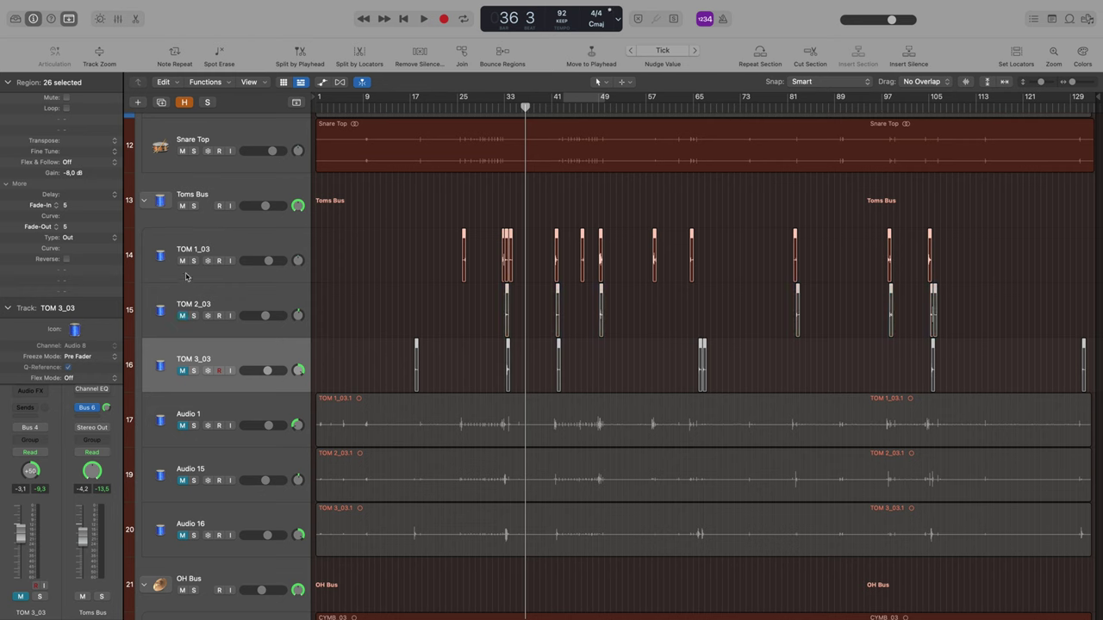
left_click(182, 261)
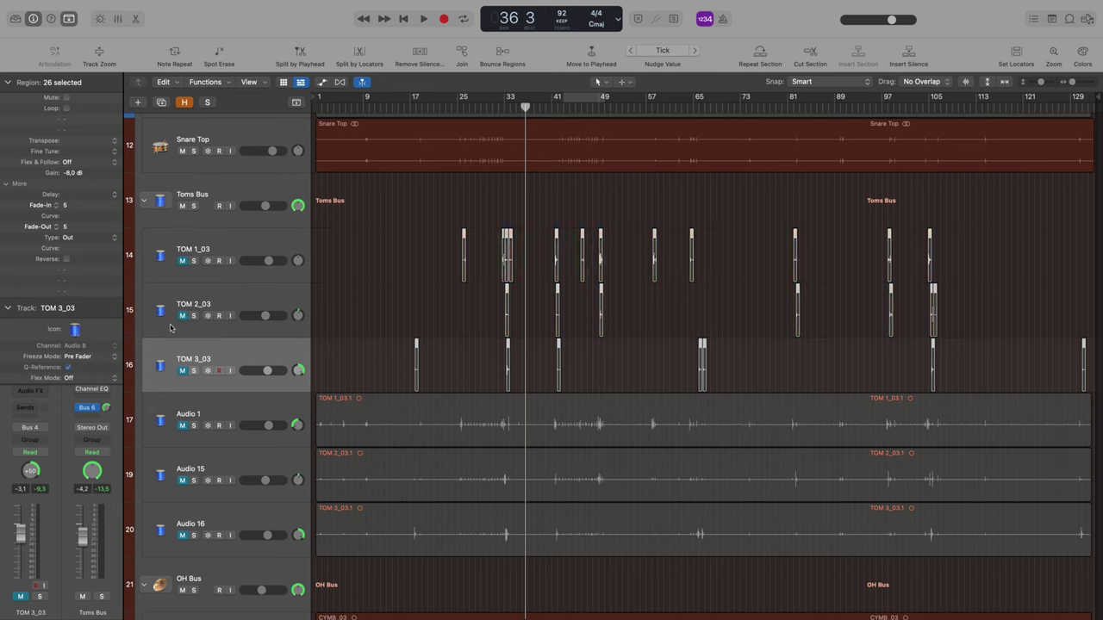
left_click(183, 425)
left_click(181, 480)
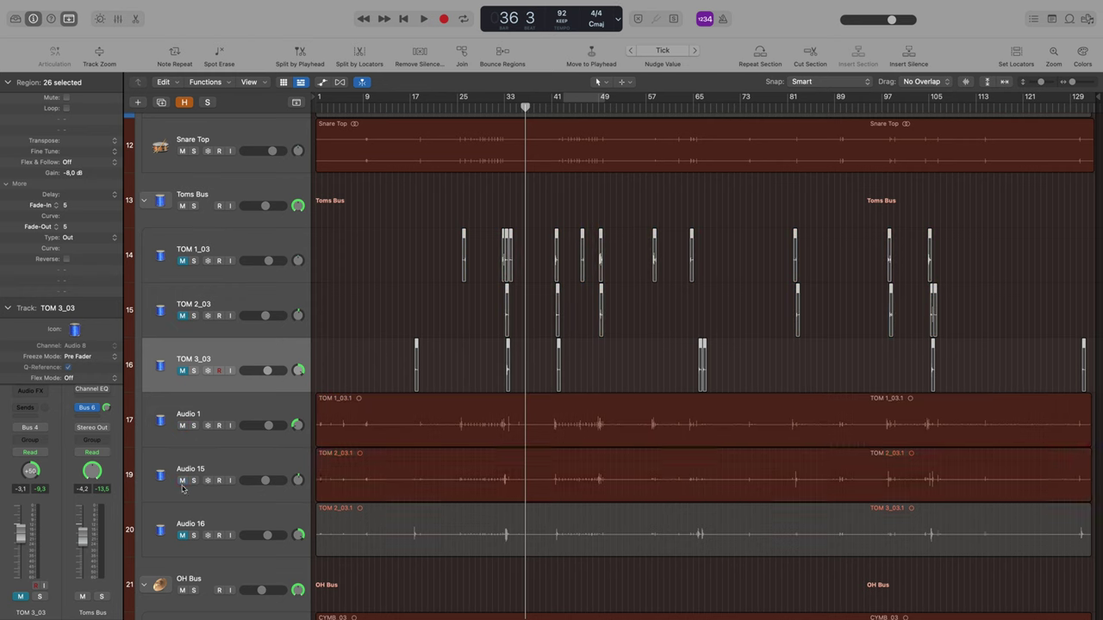
left_click(182, 535)
key("space")
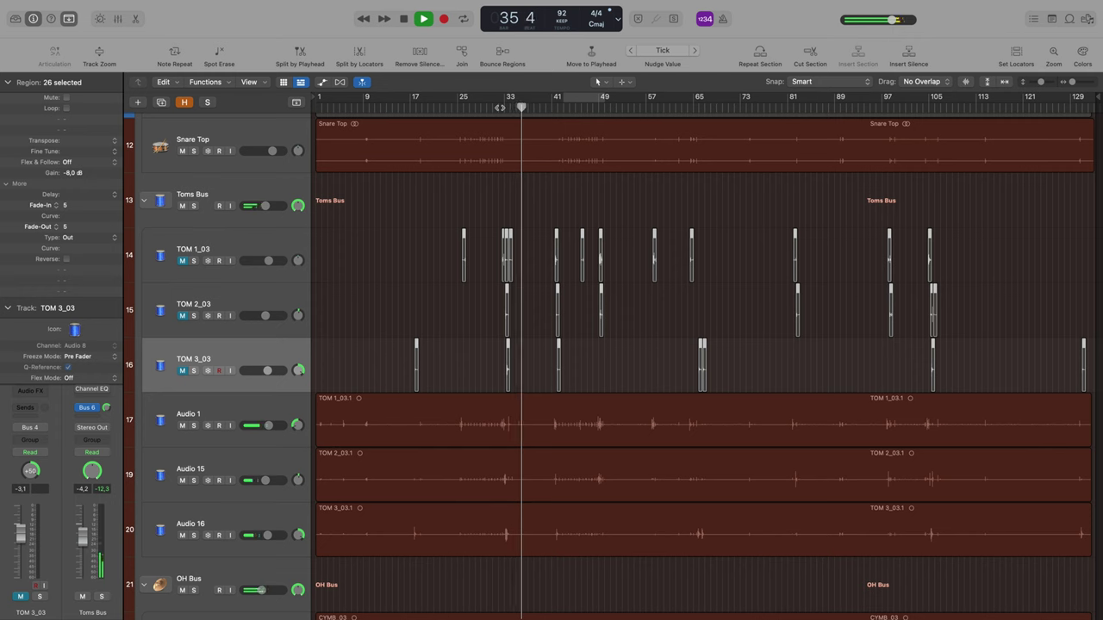
key("space")
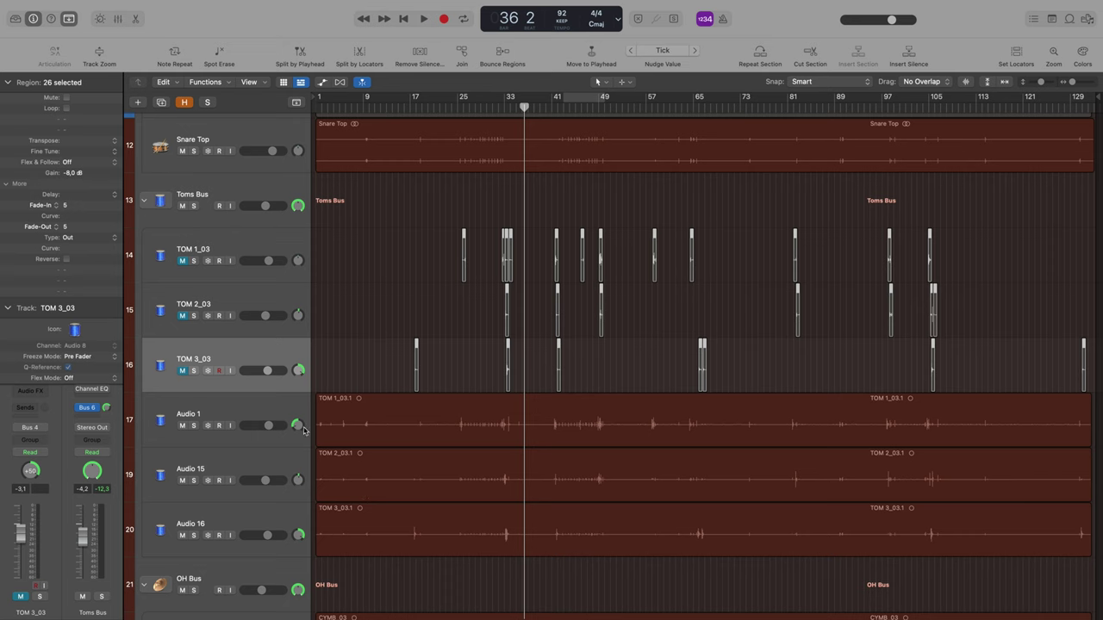
Swap back to the cleaned TOM tracks with the full-length copies muted, and audition the same fill from bar 32.
left_click(182, 372)
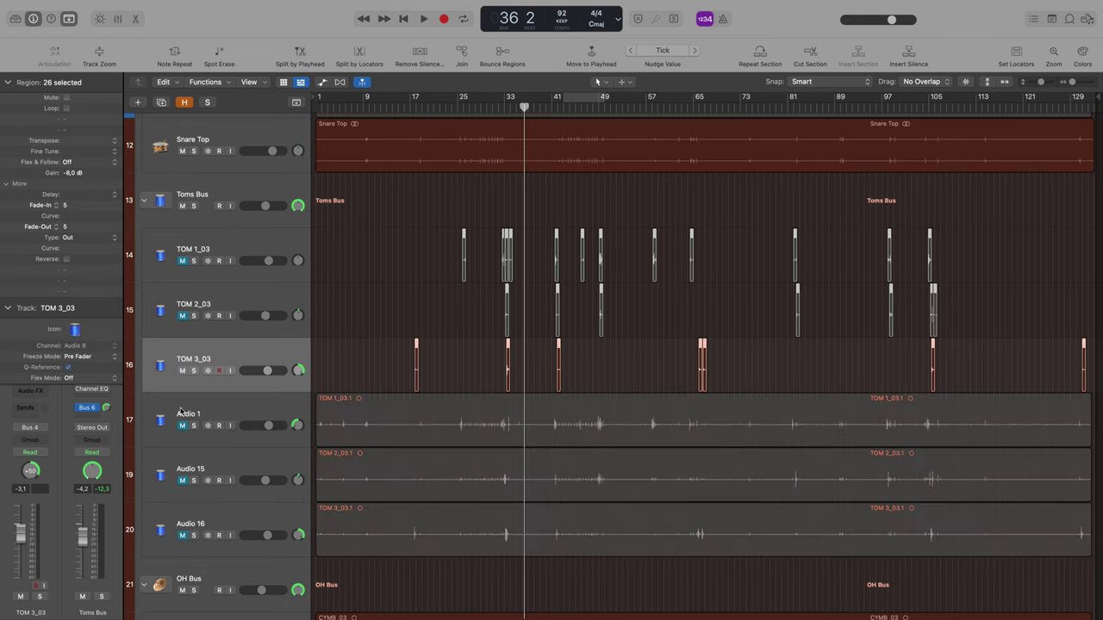
left_click(182, 316)
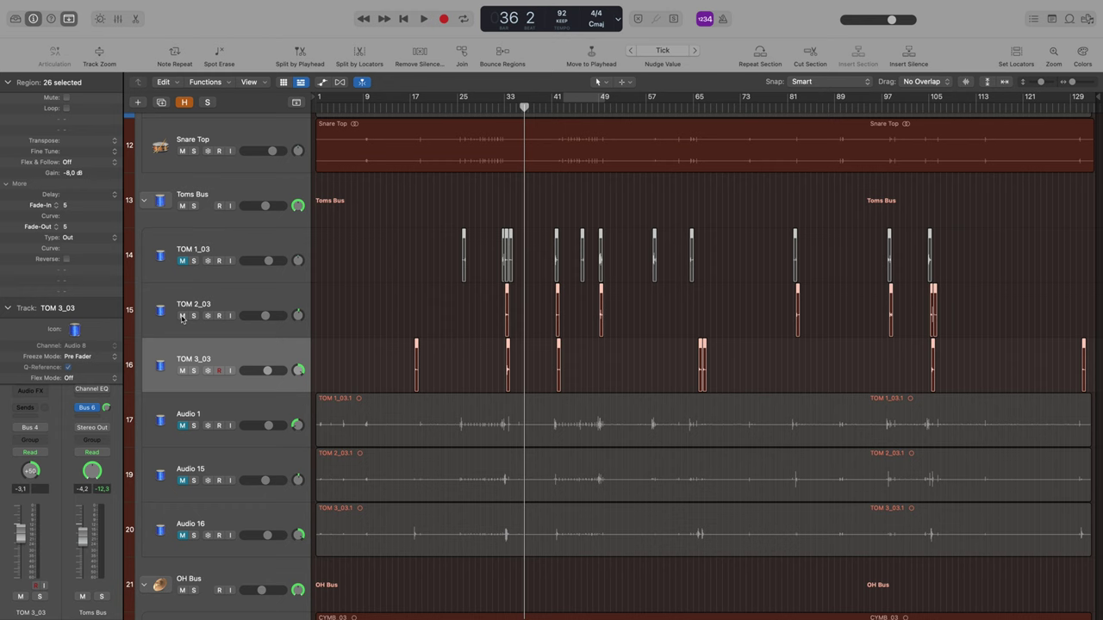
left_click(182, 260)
left_click(498, 108)
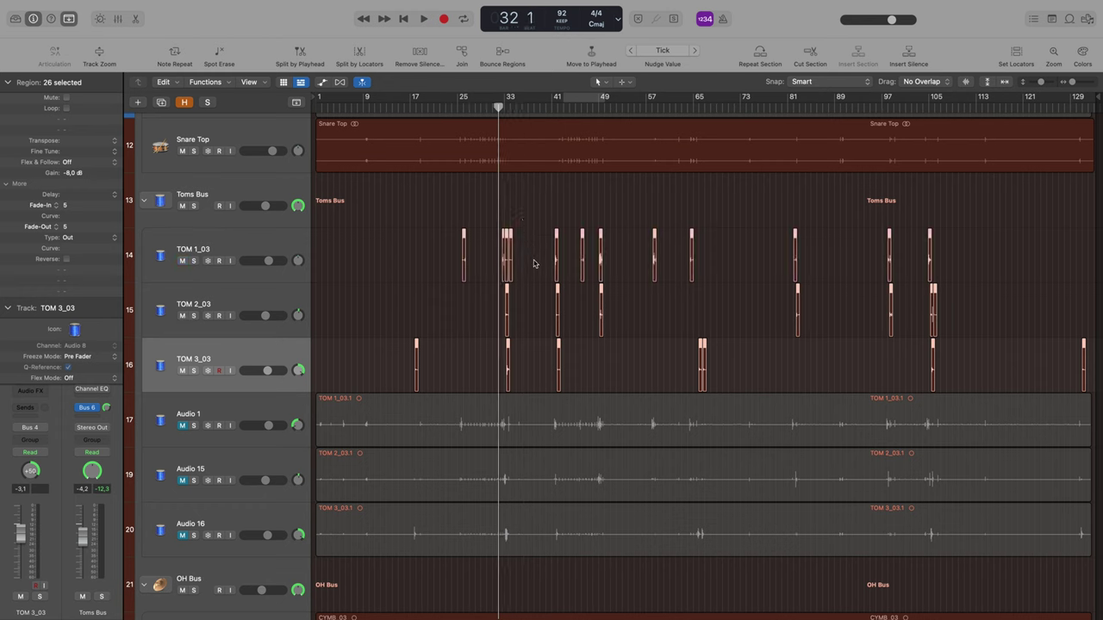
key("space")
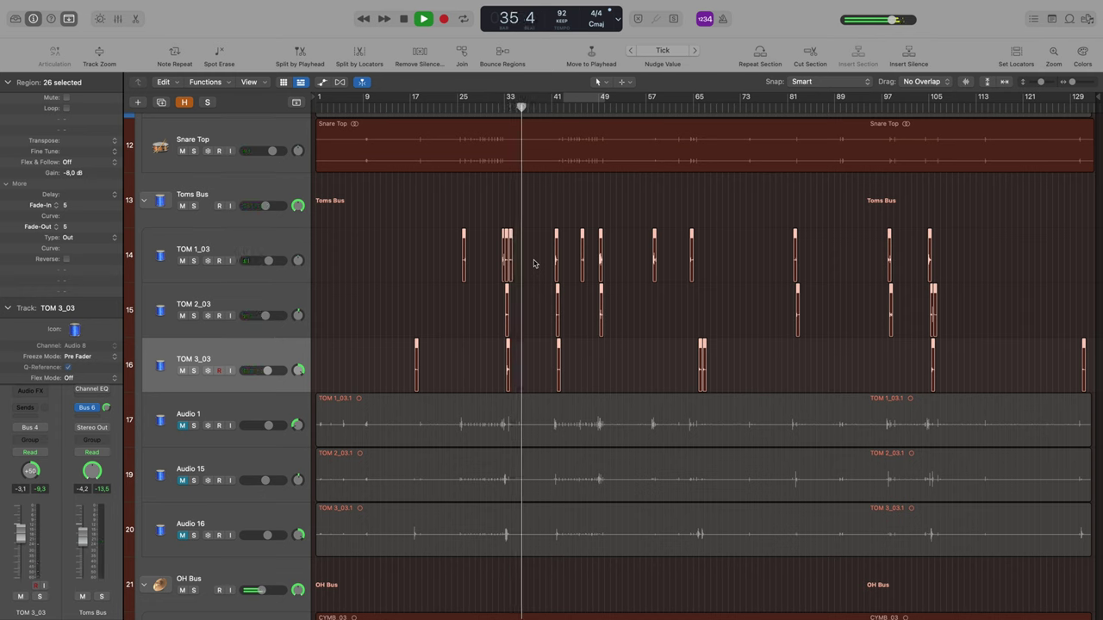
key("space")
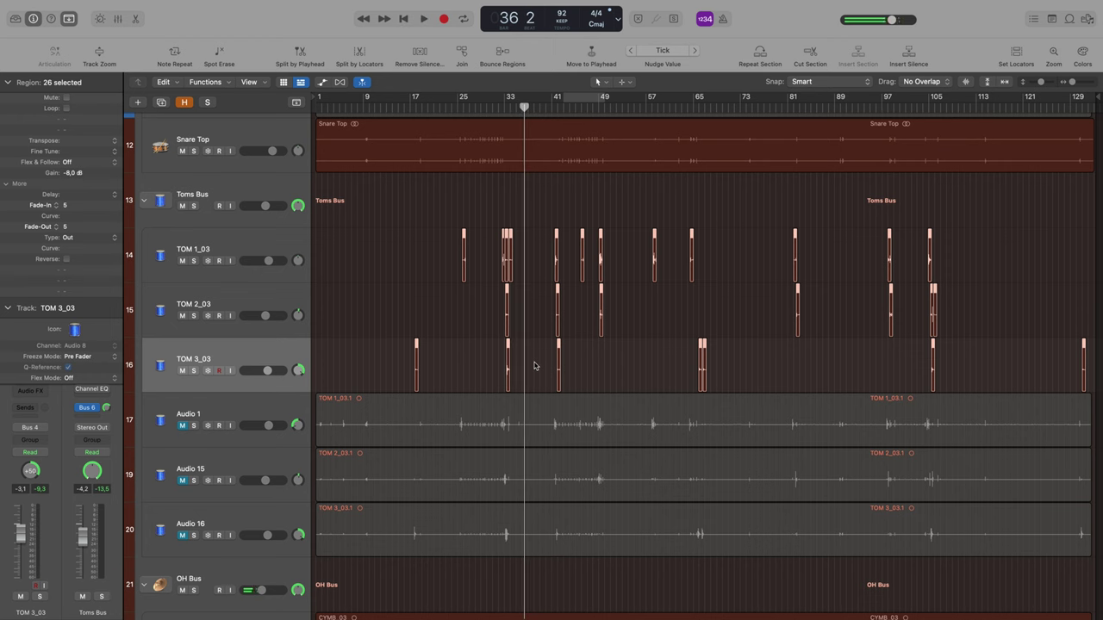
scroll(534, 368, "down", 3)
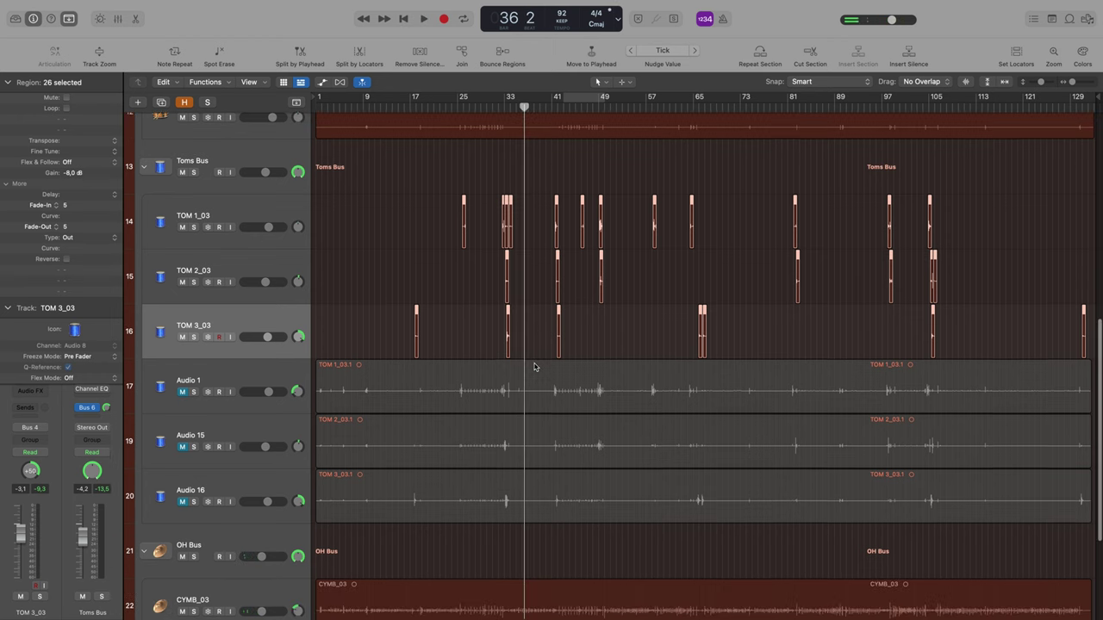
scroll(534, 367, "down", 8)
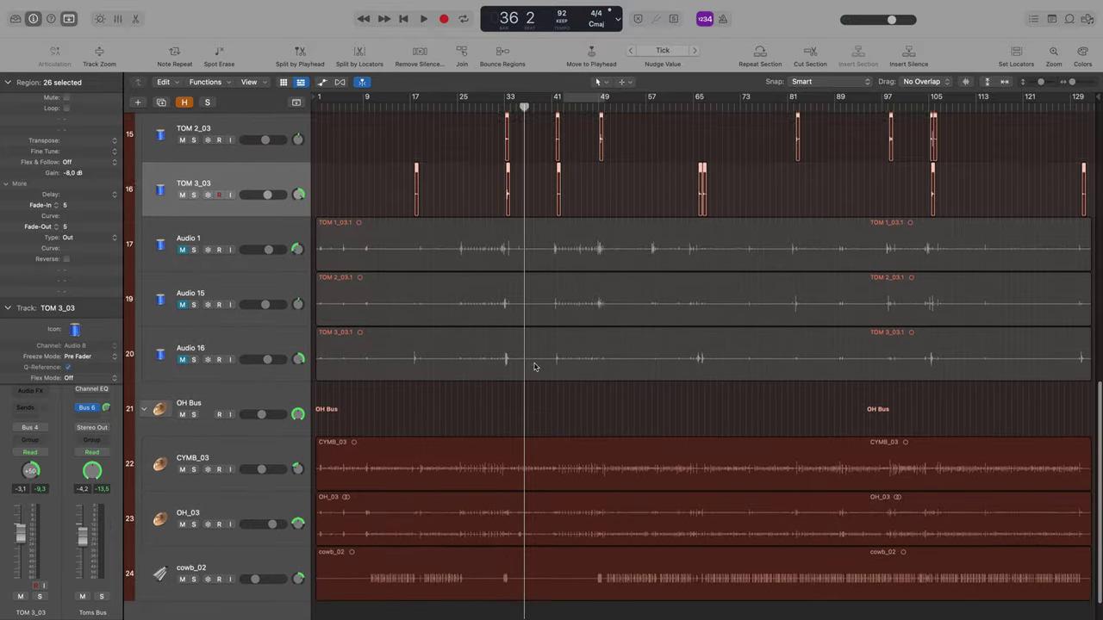
Solo SN BTT_03 and audition it from bar 36 to bar 39, nudging its volume down slightly.
scroll(534, 367, "up", 15)
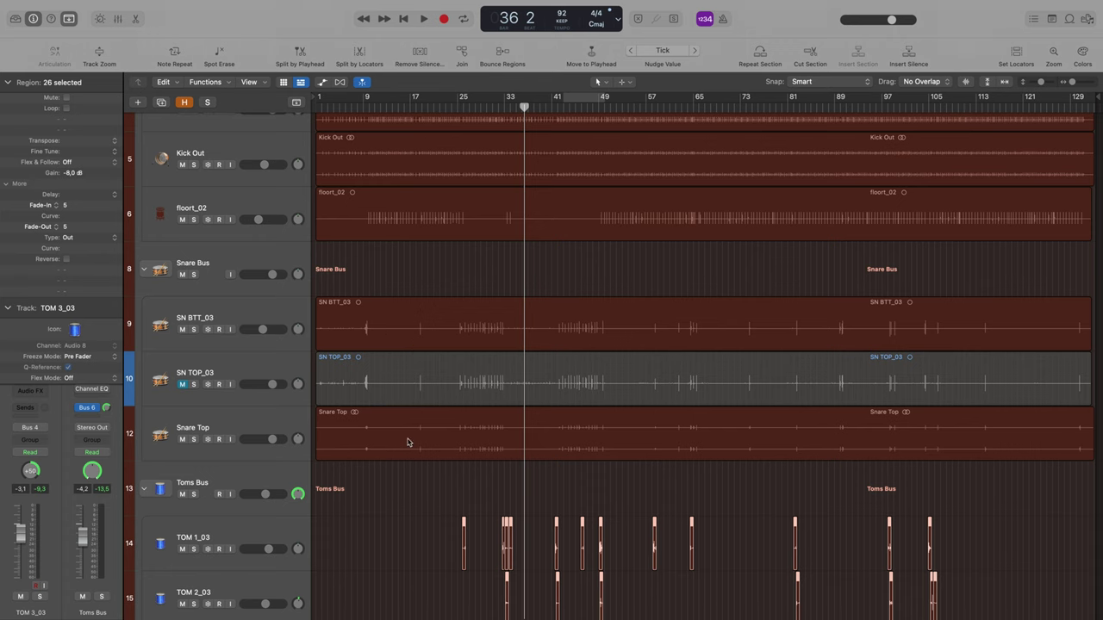
scroll(424, 508, "down", 2)
scroll(424, 508, "up", 4)
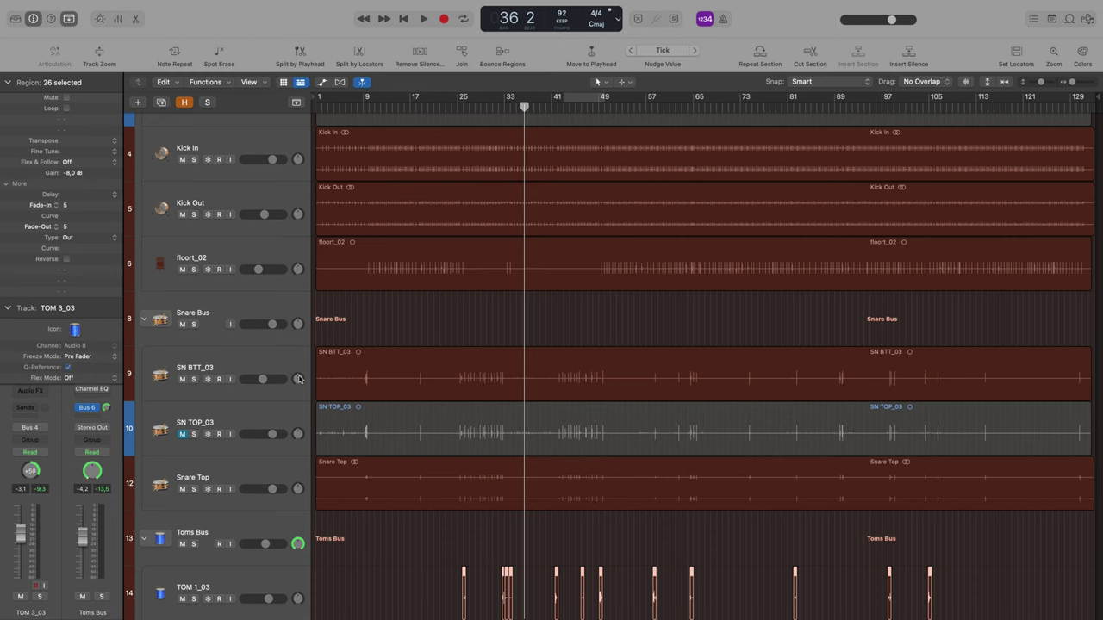
left_click(194, 379)
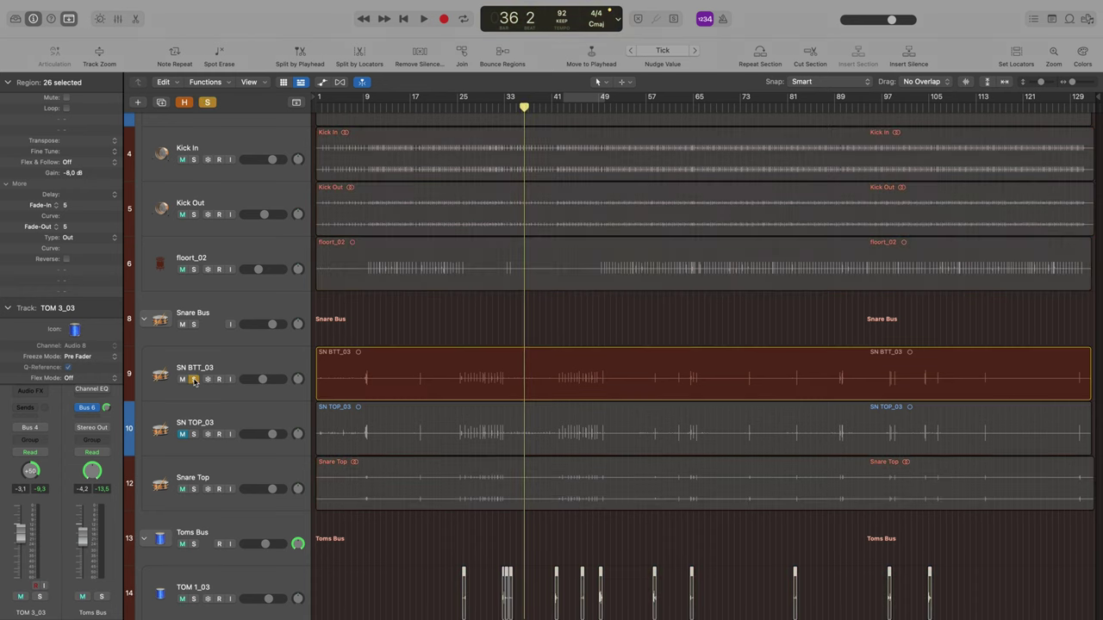
key("space")
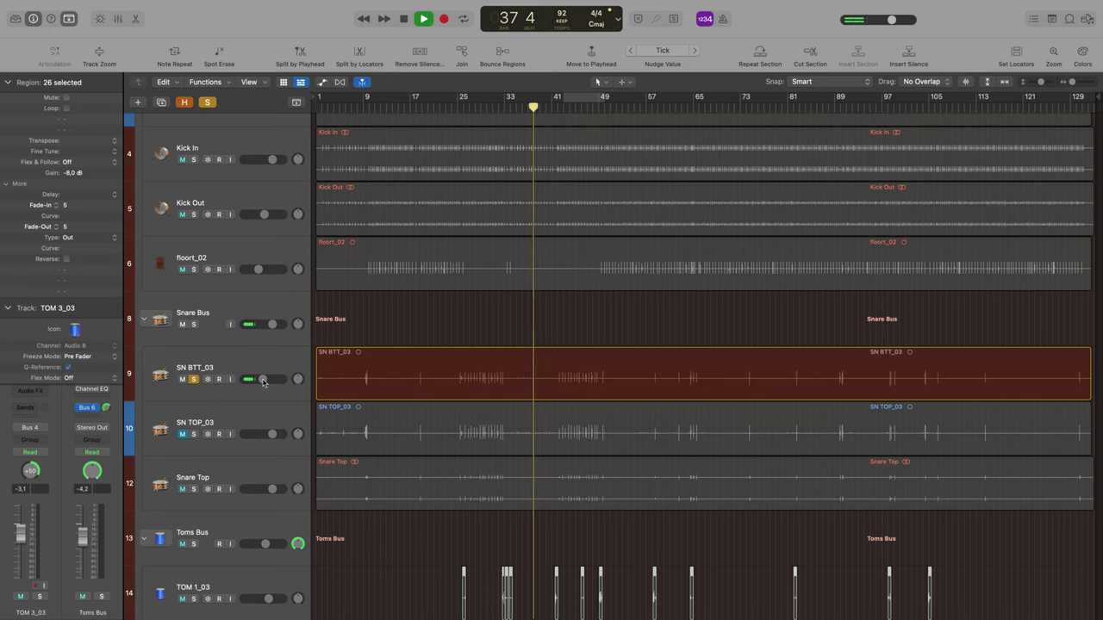
left_click_drag(267, 379, 263, 380)
key("space")
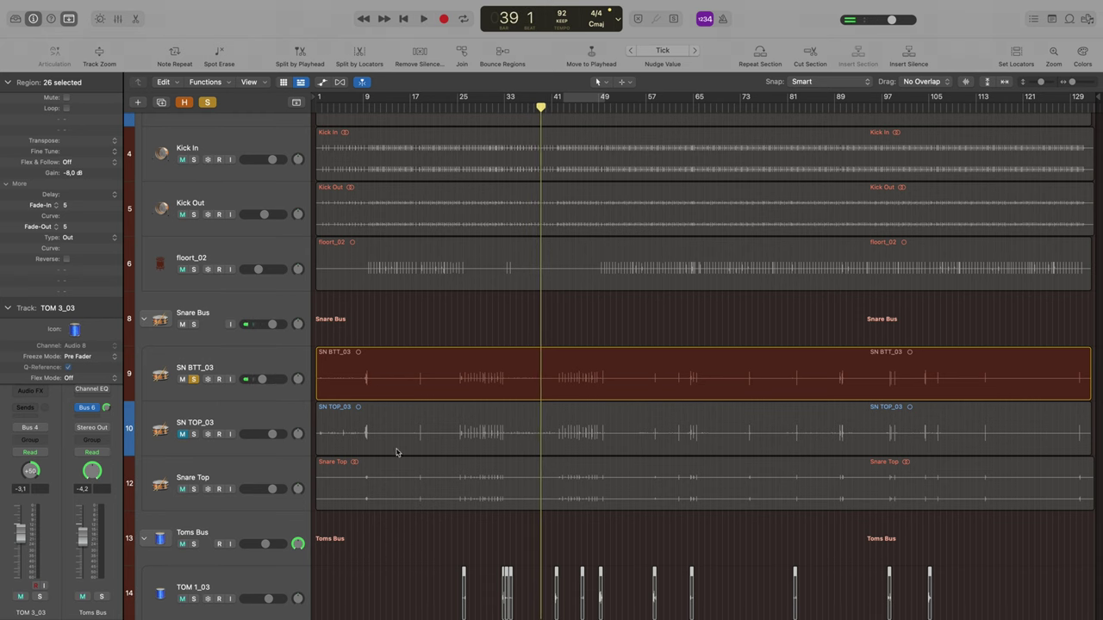
Solo OH Bus as well, audition it with SN BTT_03 from bar 39, and unsolo the bus.
scroll(424, 456, "down", 4)
scroll(276, 468, "down", 10)
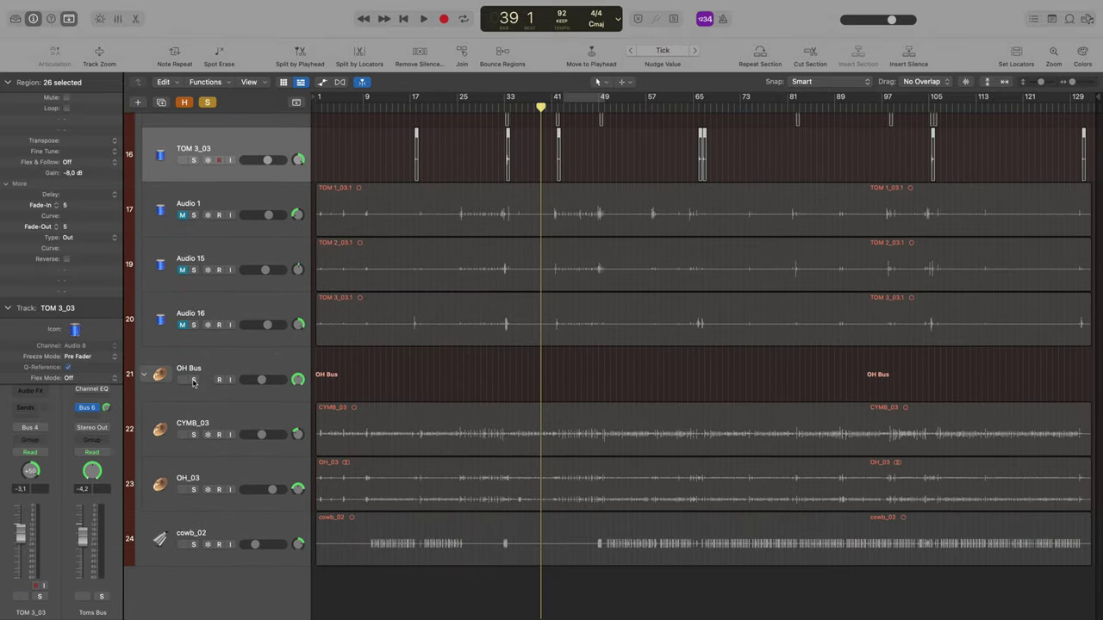
left_click(194, 380)
key("space")
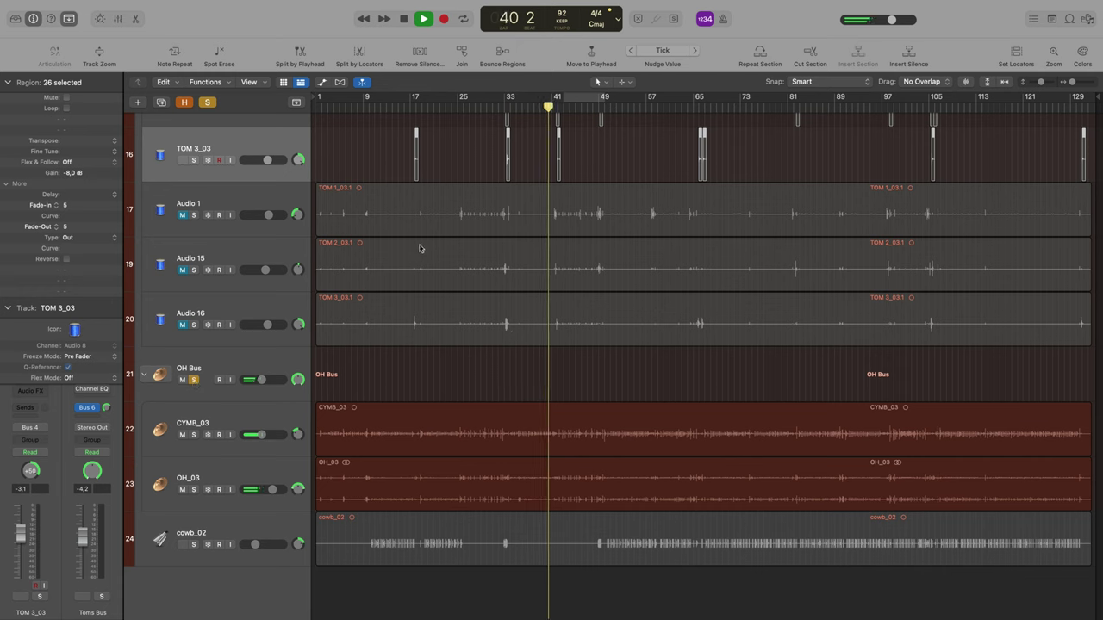
key("space")
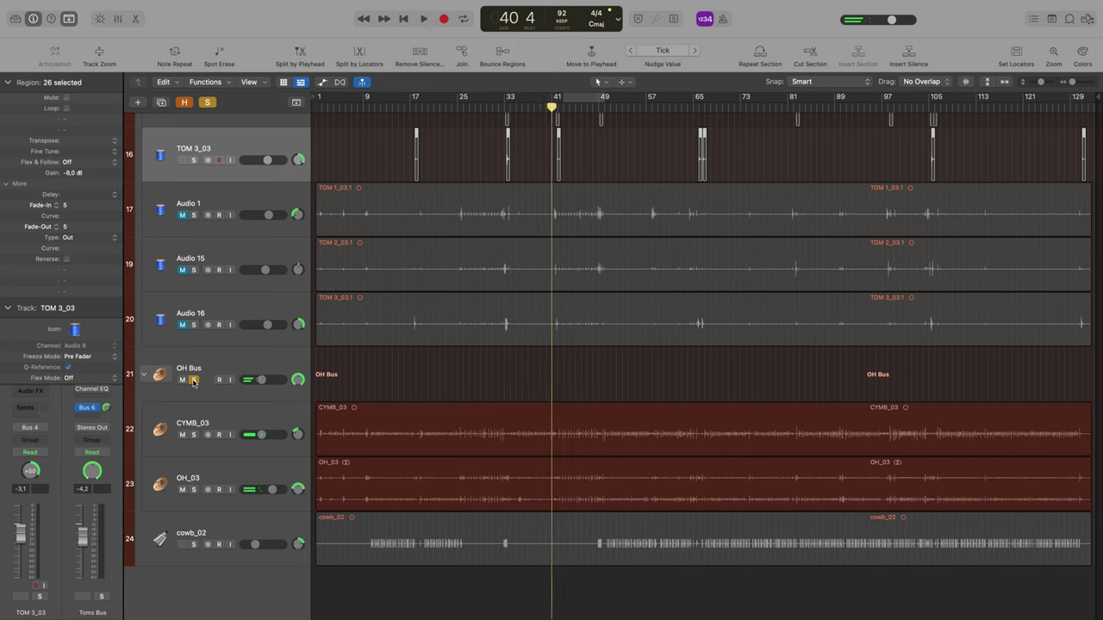
left_click(193, 380)
Switch the solo from SN BTT_03 to SN TOP_03, audition it from around bar 35, and select its region.
scroll(357, 331, "up", 5)
scroll(357, 332, "up", 5)
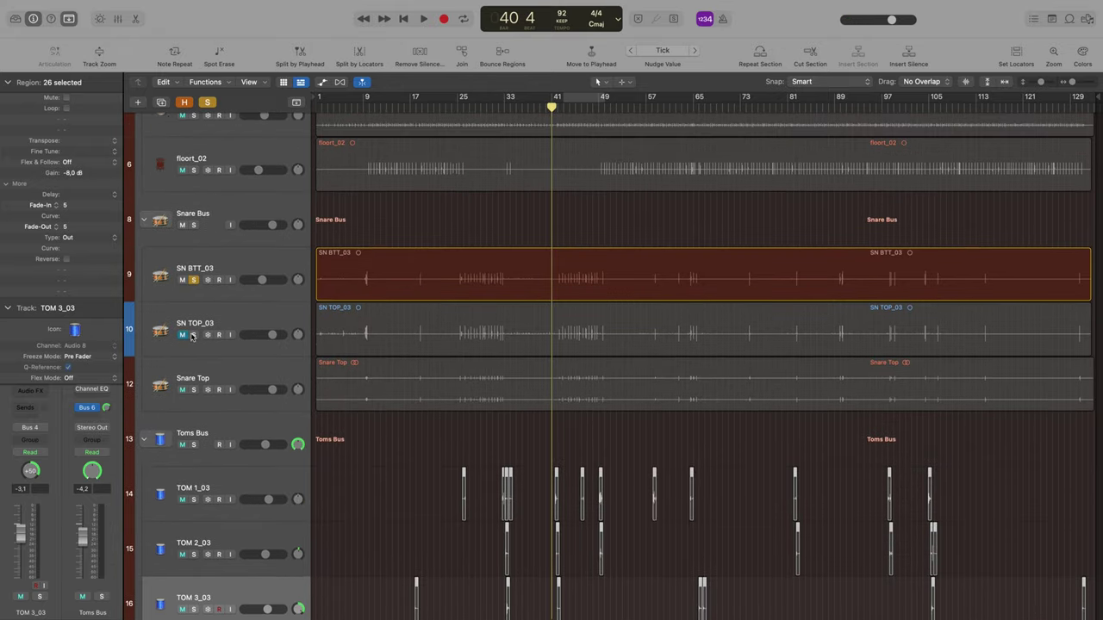
left_click(193, 335)
left_click(193, 280)
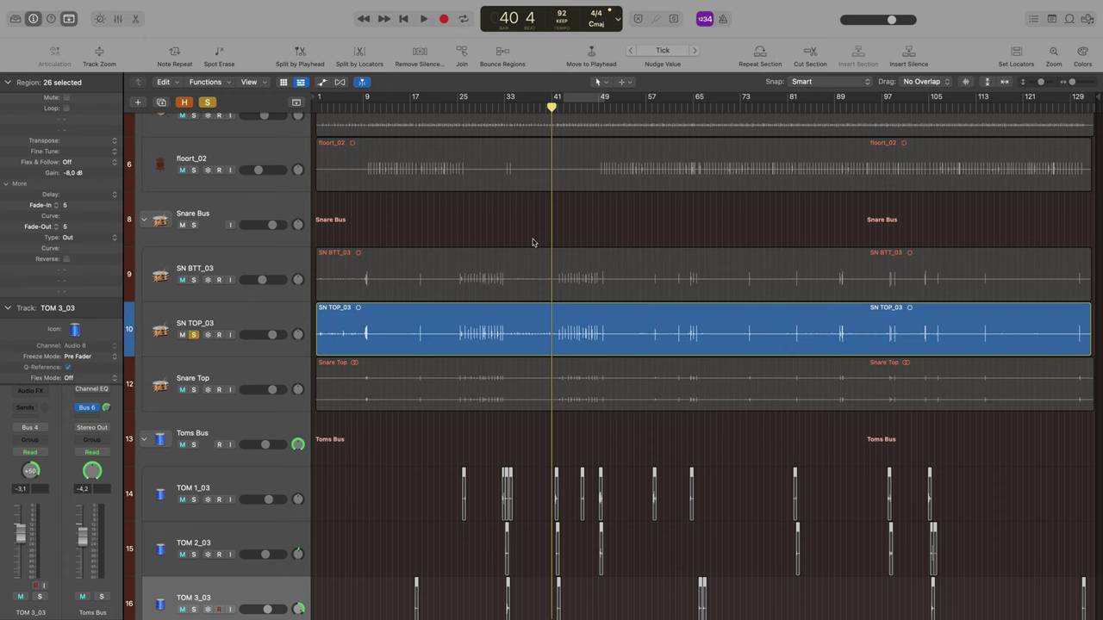
left_click(520, 109)
key("space")
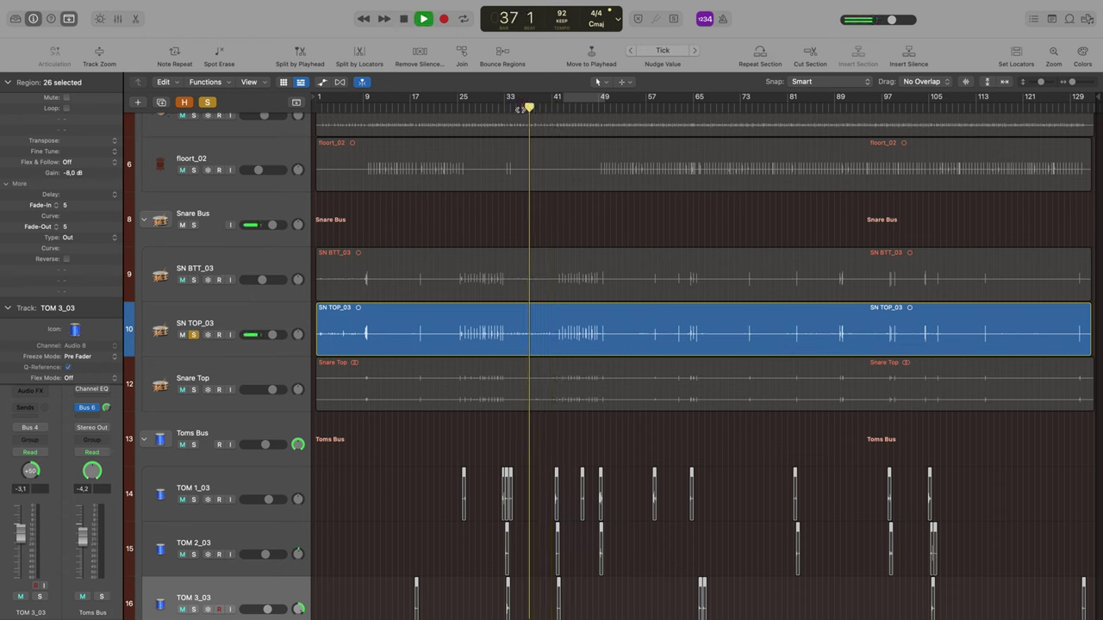
key("space")
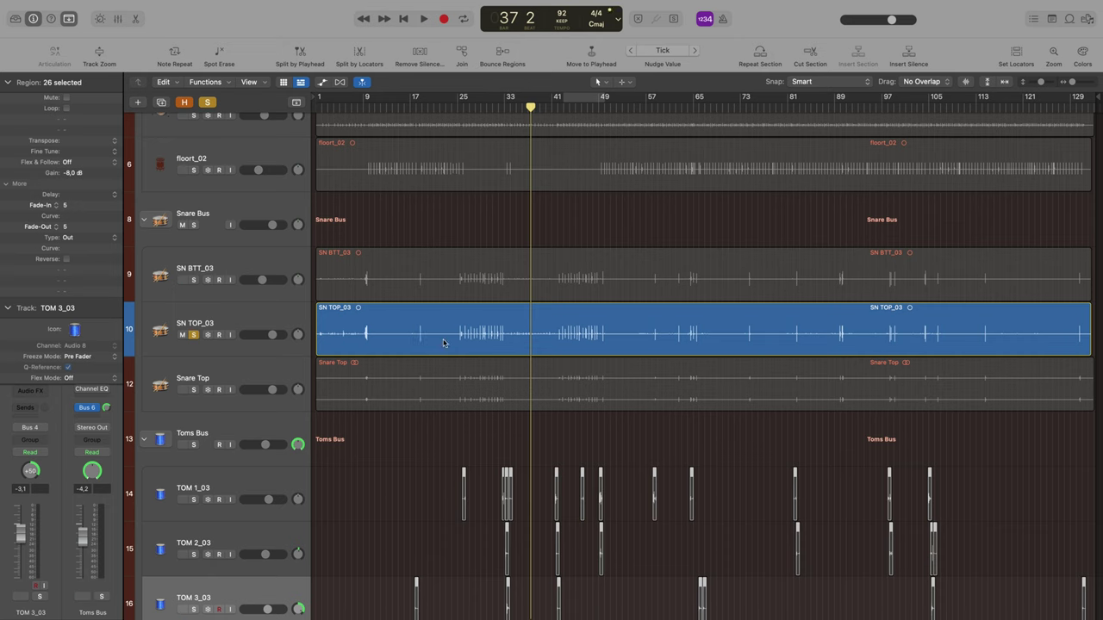
left_click(516, 345)
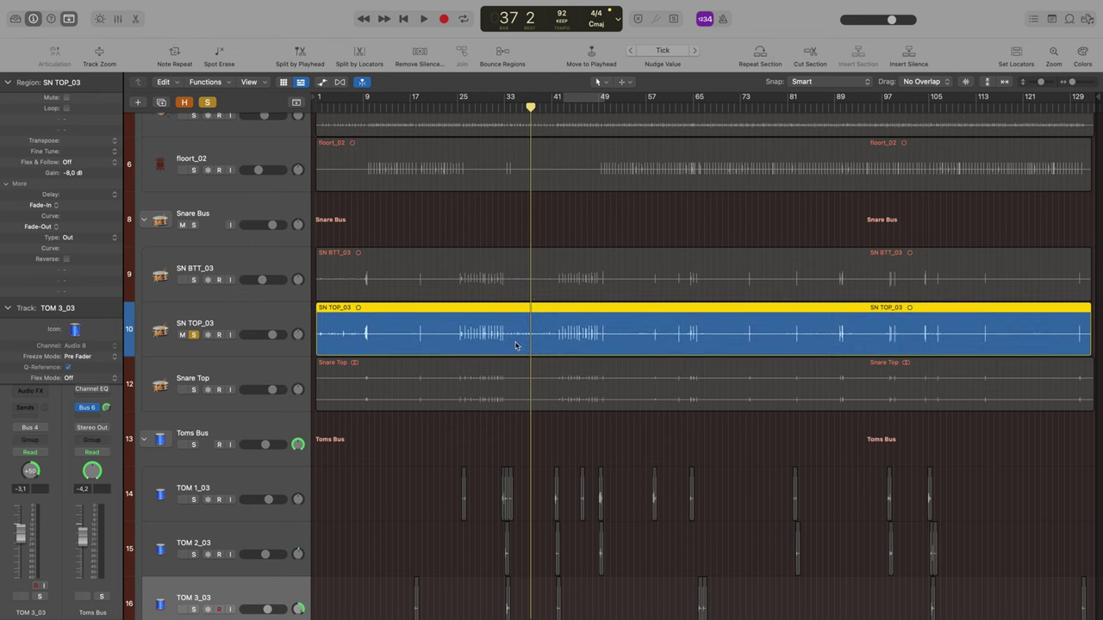